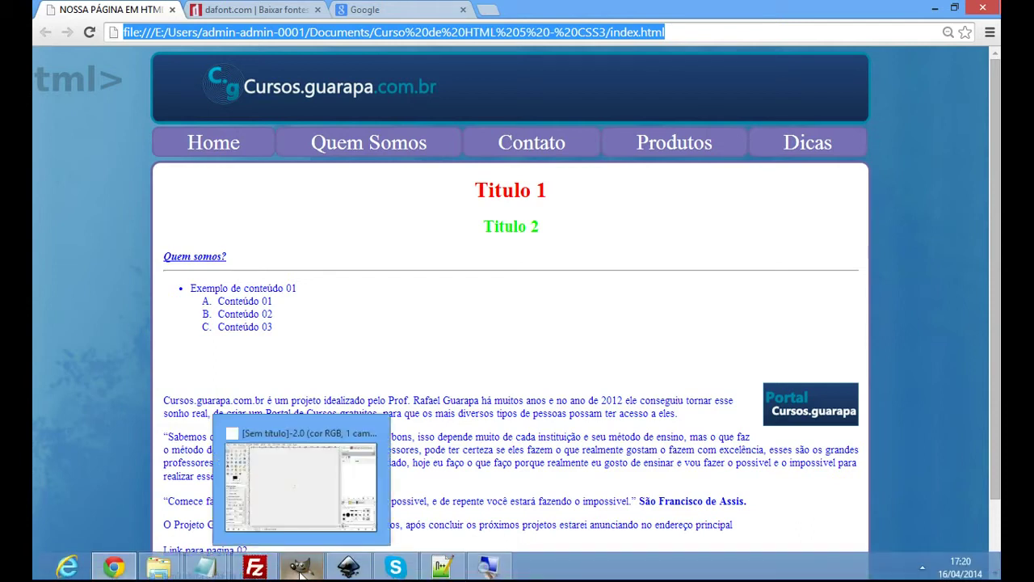
- Look at the untitled 16x16 image in GIMP and switch to the Inkscape drawing with the IEG logos
click(301, 574)
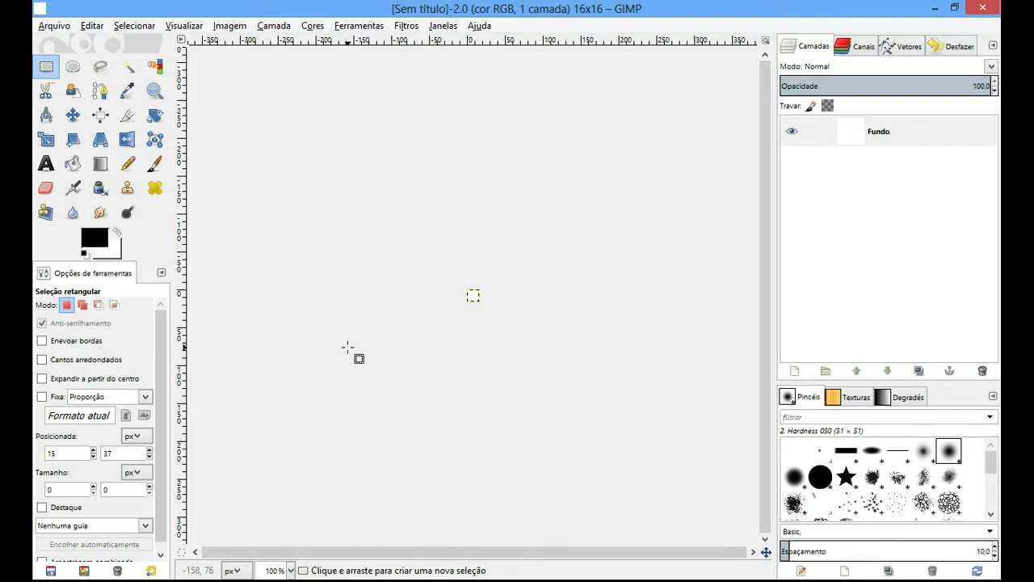
click(355, 570)
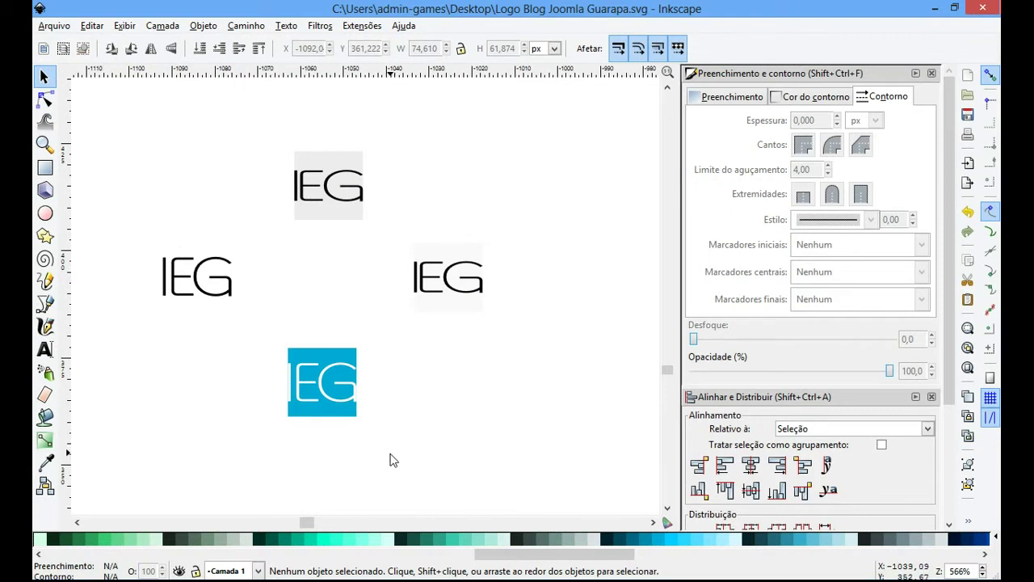
- Try enlarging the leftmost IEG logo to about 144 × 83 px, undo the scaling and deselect it
click(227, 305)
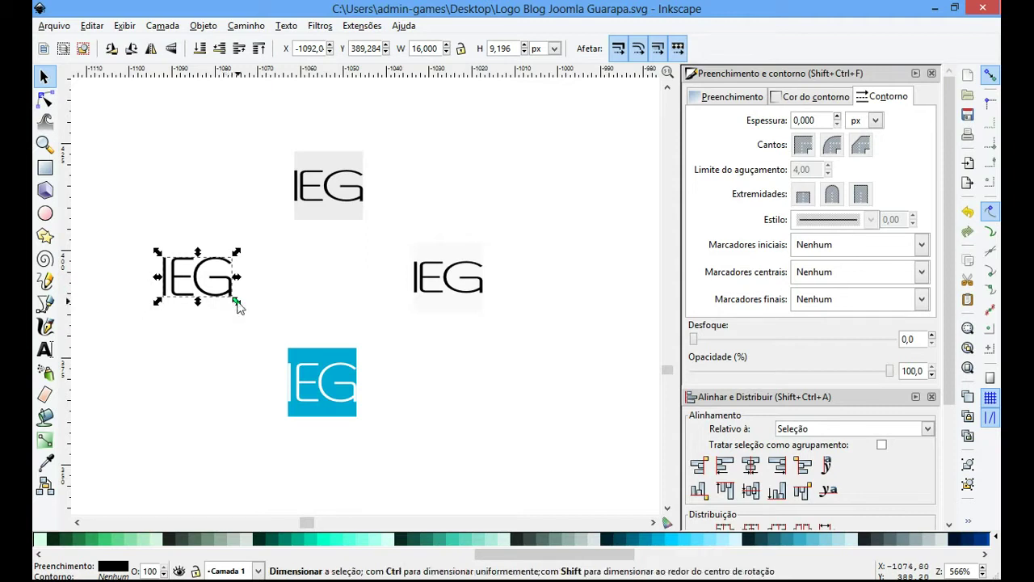
drag(237, 301, 513, 487)
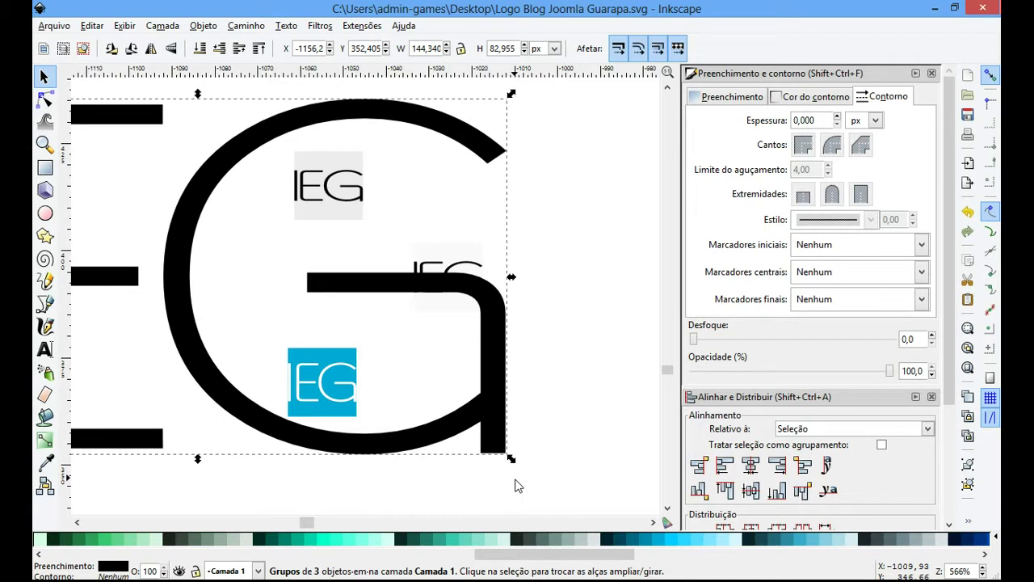
key(ctrl+z)
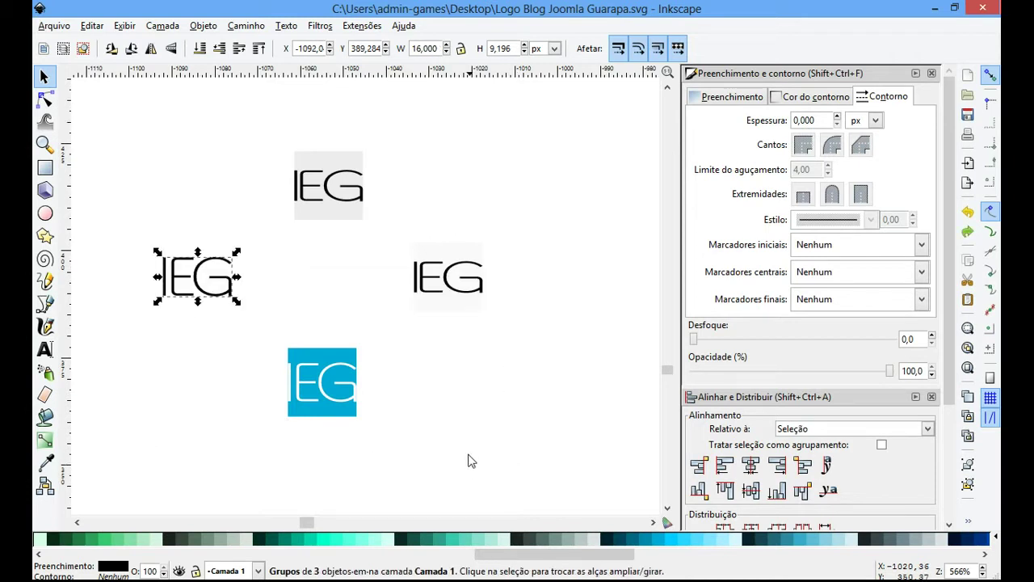
click(463, 445)
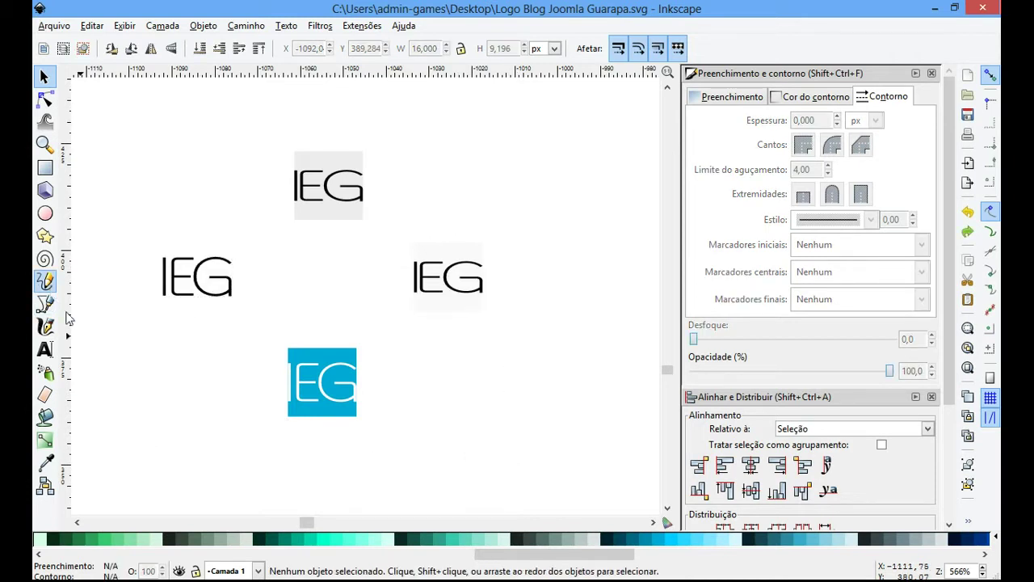
- Try out a freehand curve about 81 px wide and a five-pointed star about 53 px wide over the logos, and delete both
click(45, 280)
mouse_move(130, 405)
mouse_down()
mouse_move(220, 367)
mouse_move(381, 433)
mouse_move(475, 435)
mouse_up()
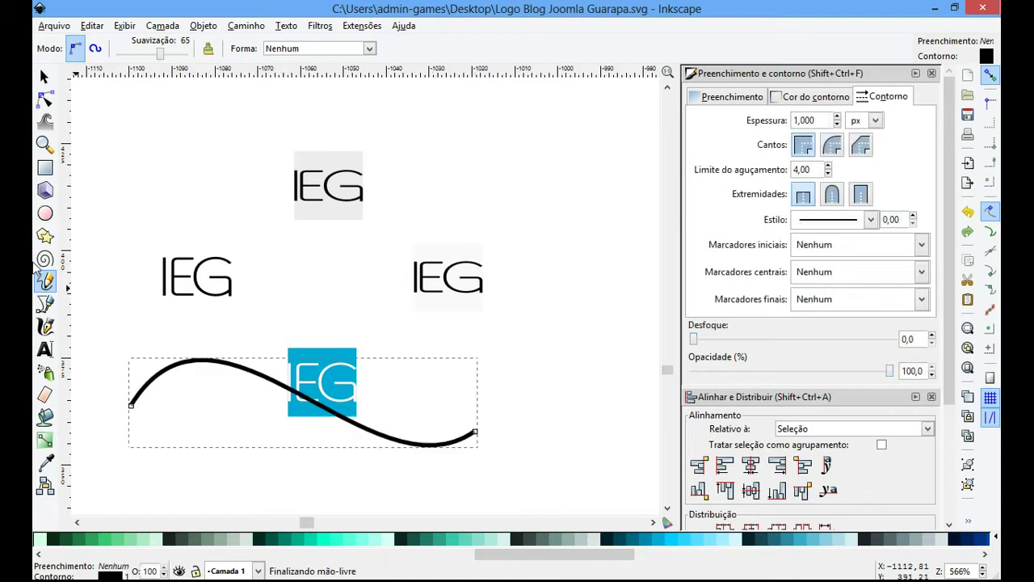
key(space)
click(44, 237)
drag(321, 271, 386, 370)
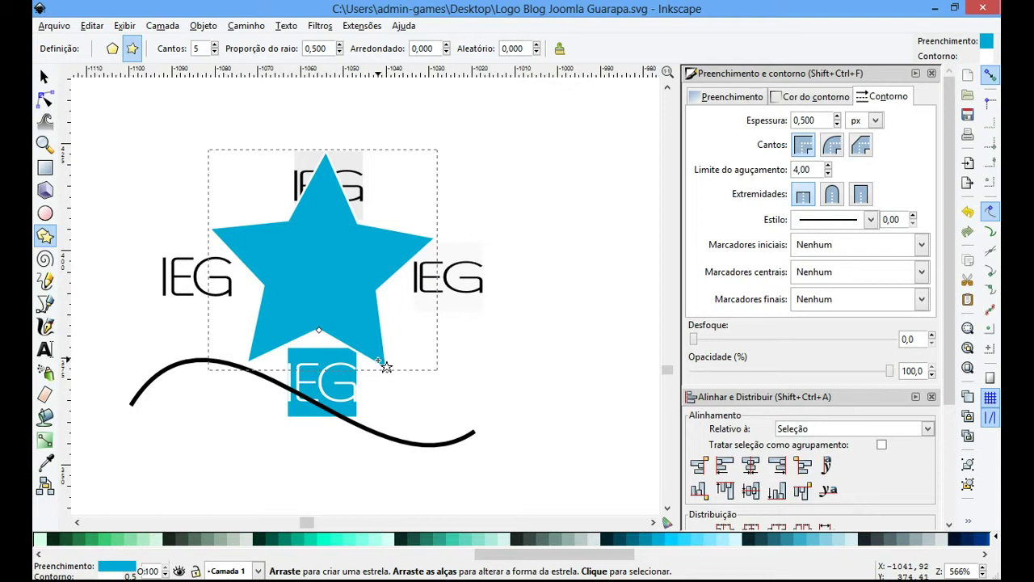
key(s)
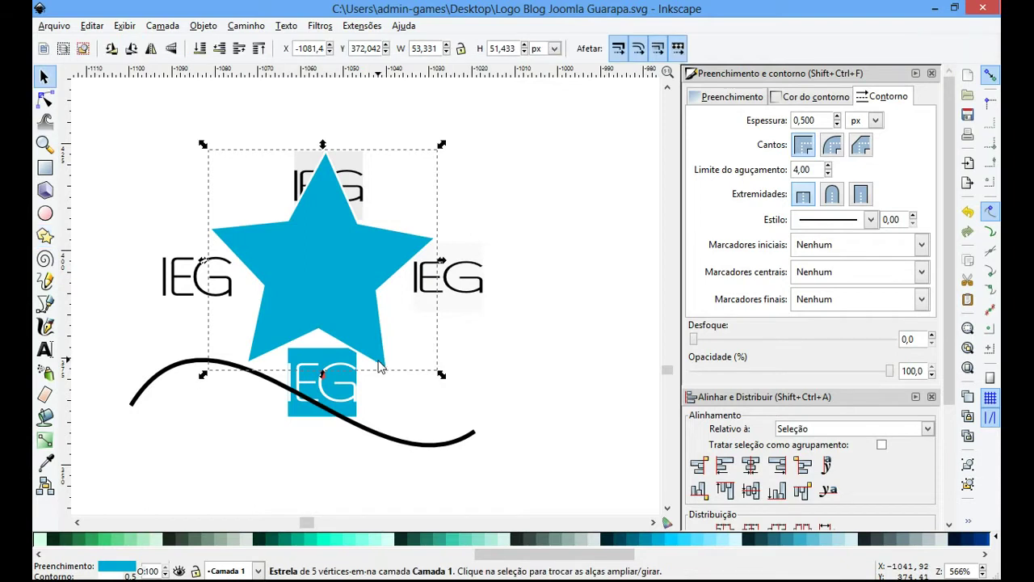
key(Delete)
click(238, 372)
key(Delete)
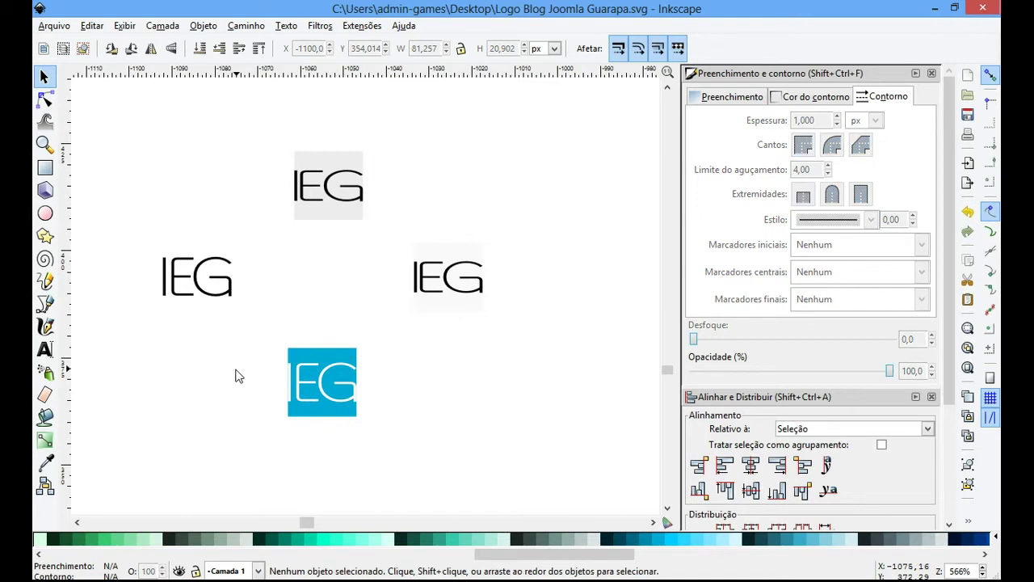
- Try thickening the upper arc of the G in the leftmost IEG logo by moving its nodes, and undo the reshaping
ctrl+scroll(163, 279, up, 1)
ctrl+scroll(197, 271, up, 3)
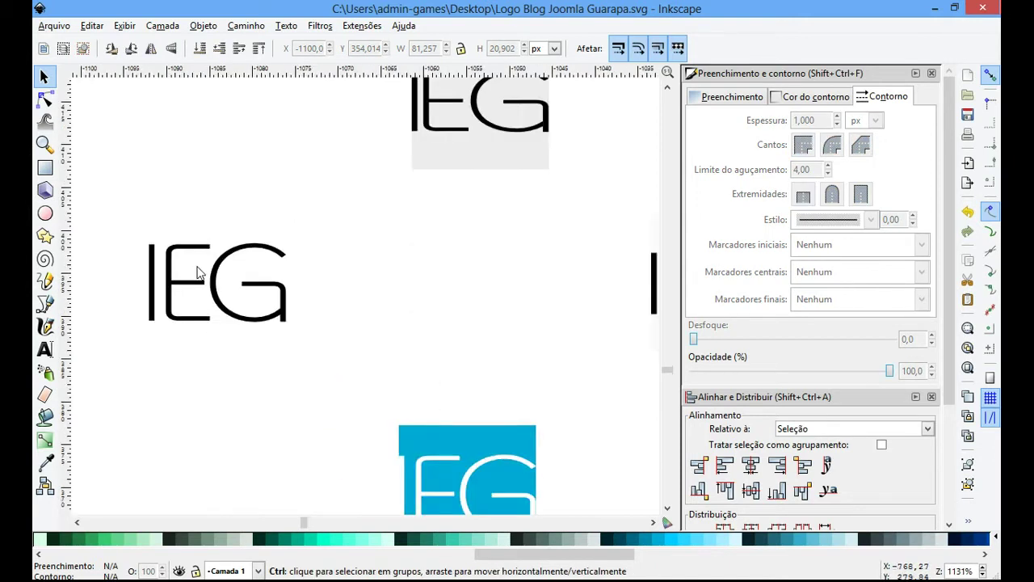
click(235, 279)
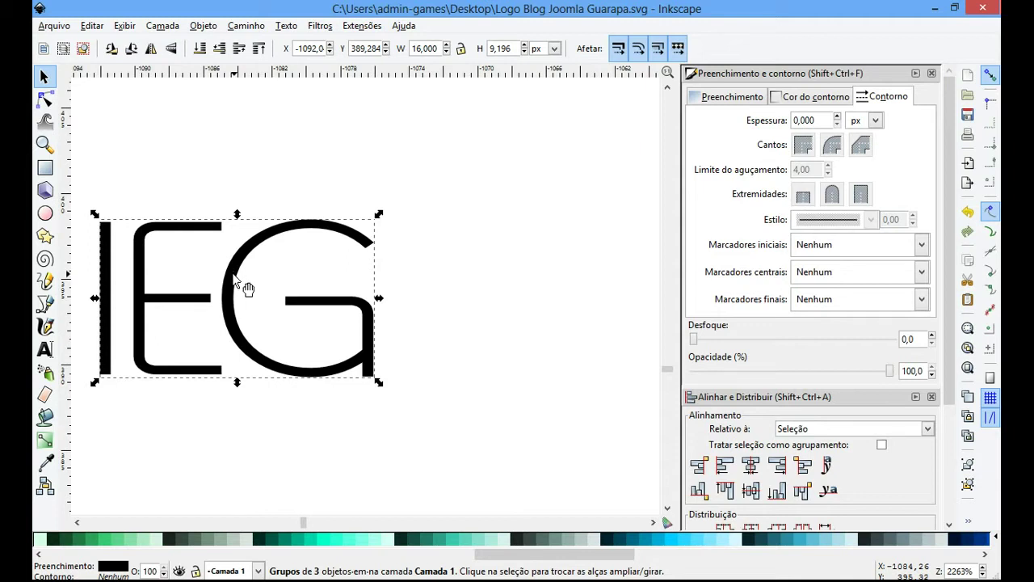
key(n)
click(232, 279)
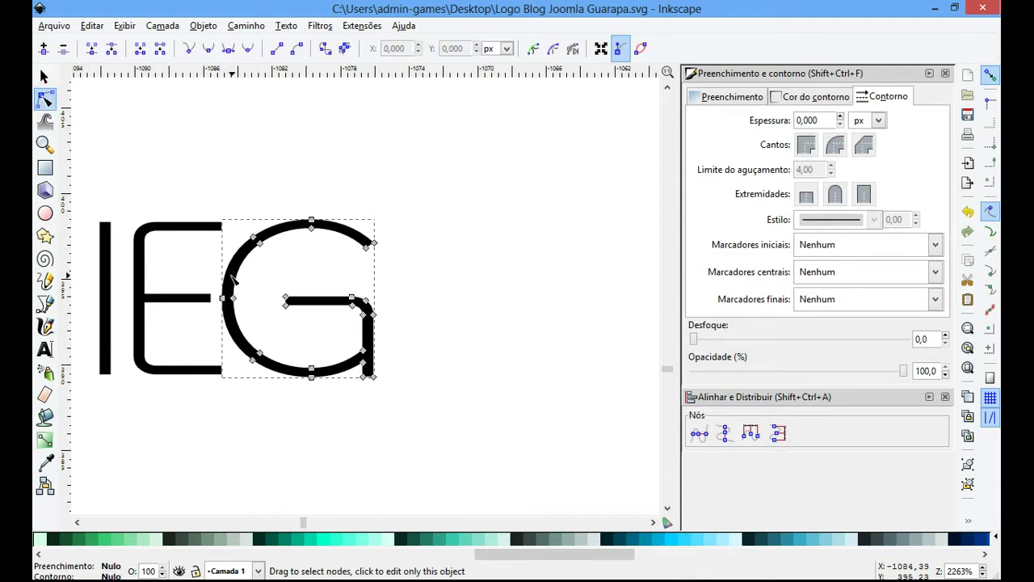
drag(260, 249, 248, 223)
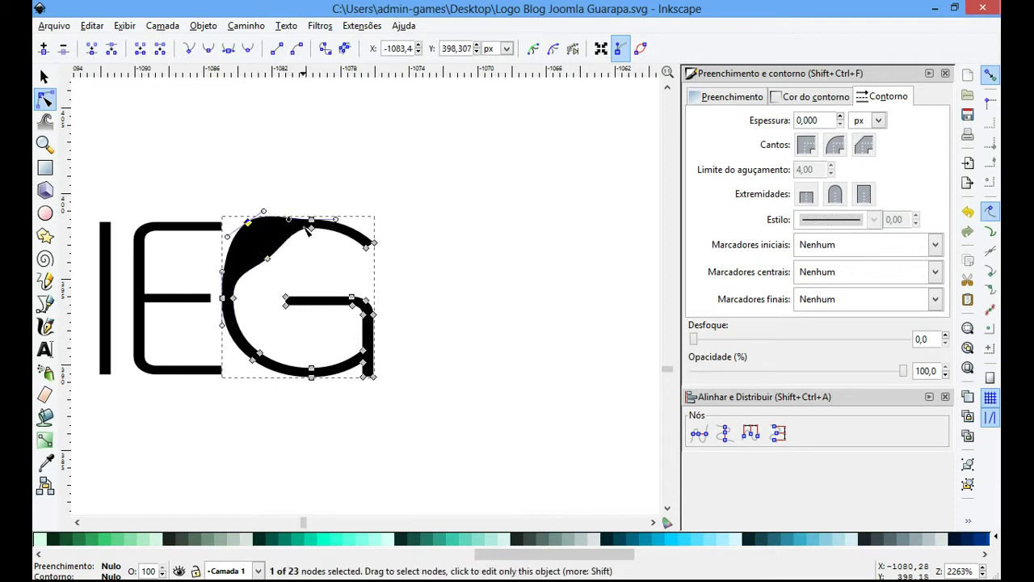
drag(312, 230, 308, 254)
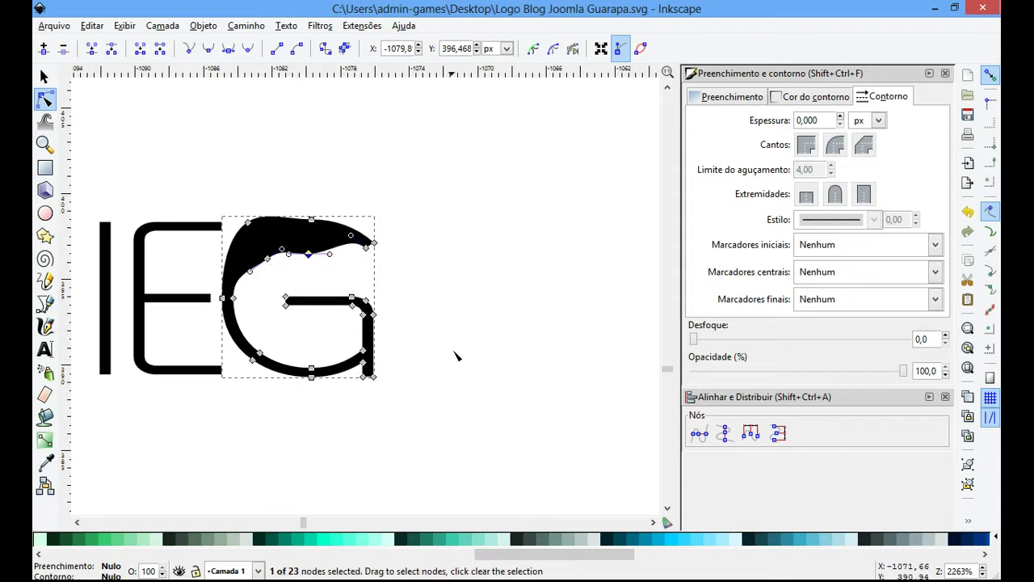
ctrl+scroll(455, 370, down, 1)
ctrl+scroll(456, 372, down, 2)
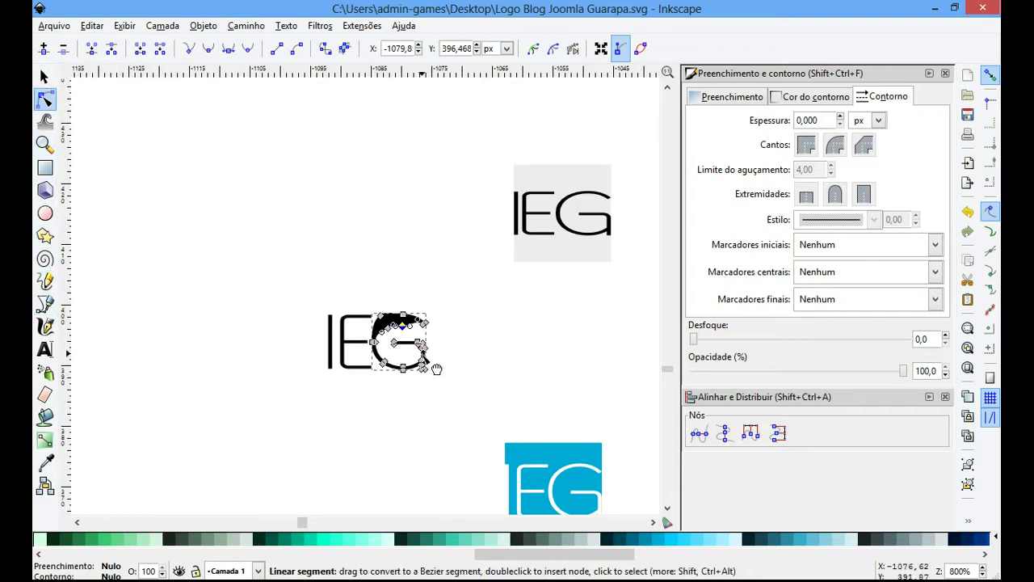
scroll(423, 363, right, 3)
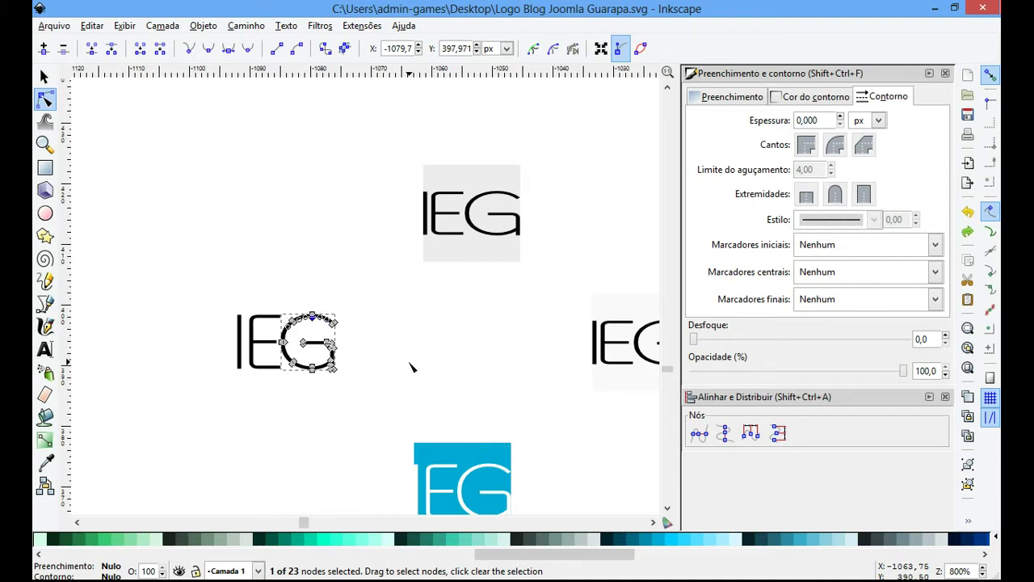
key(s)
click(351, 418)
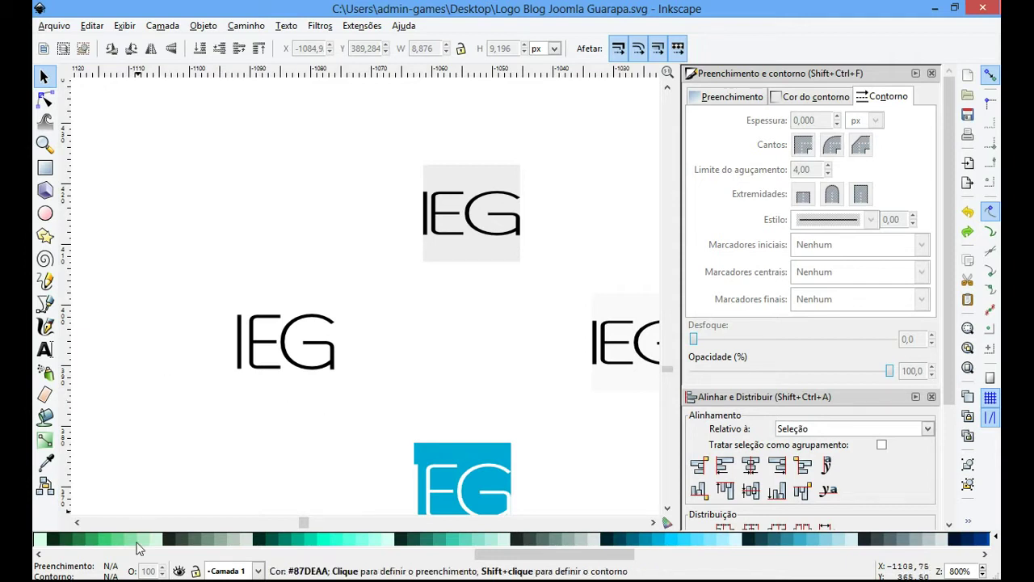
- View the index.html page in Chrome and return to the logo drawing in Inkscape
click(114, 568)
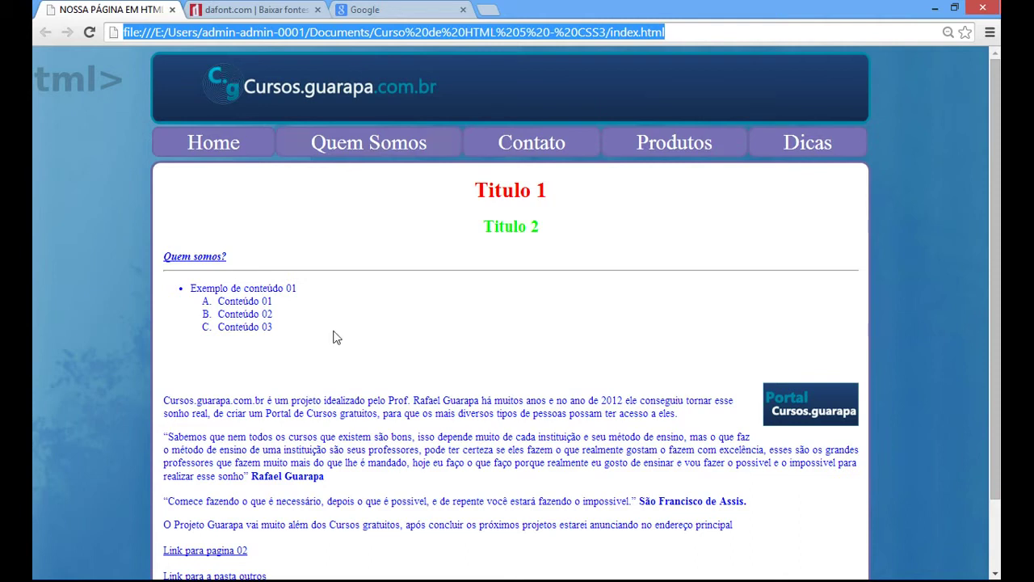
mouse_move(349, 565)
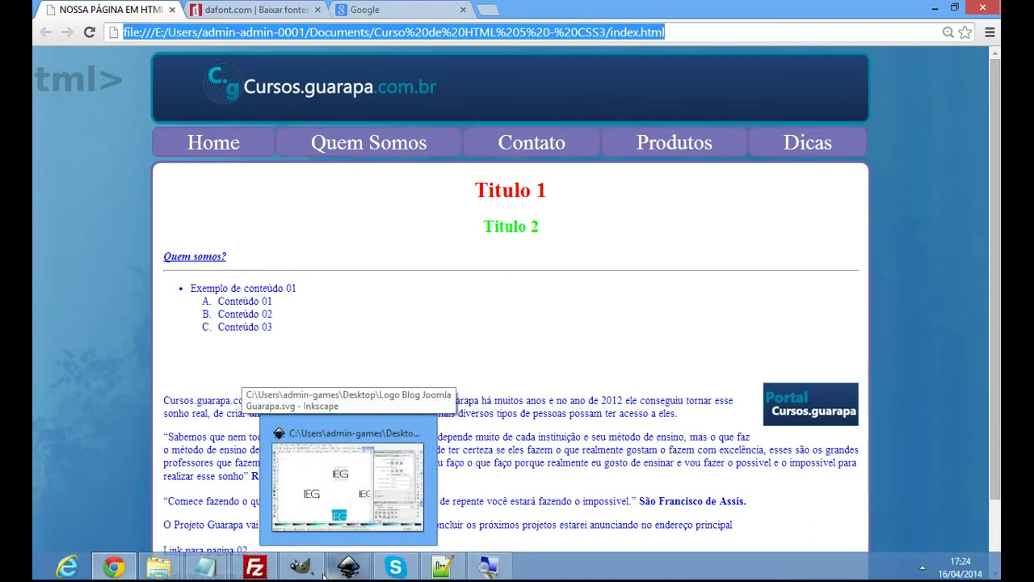
mouse_move(322, 575)
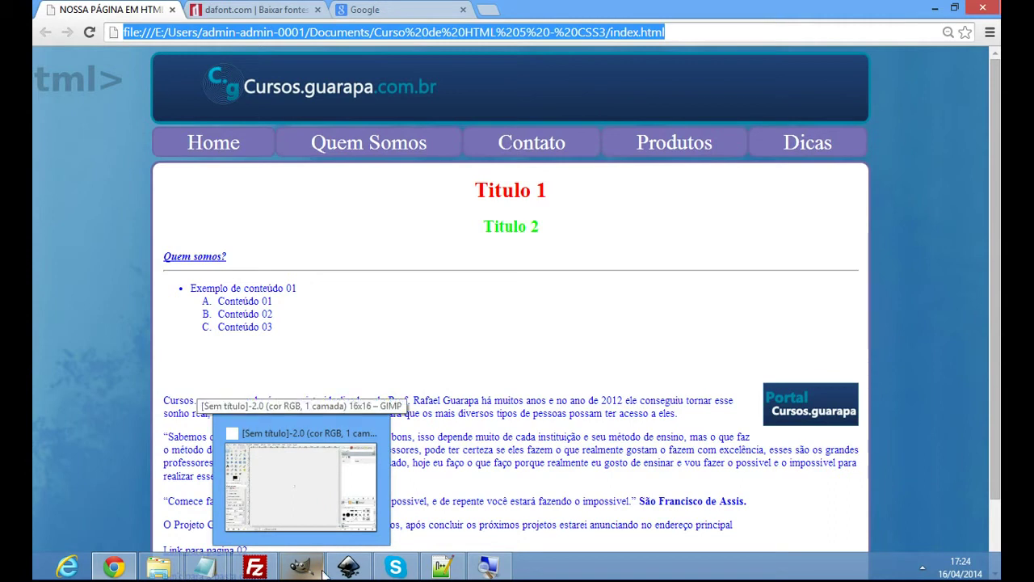
click(339, 441)
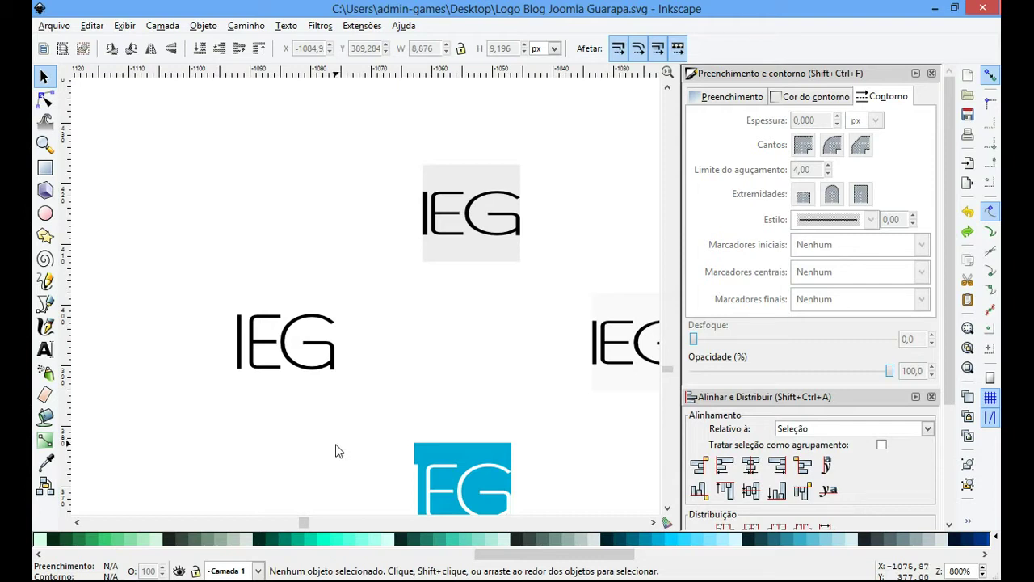
- Draw a rectangle about 23 × 16 px in the space between the four IEG logos and shift it slightly up and left
scroll(341, 449, down, 3)
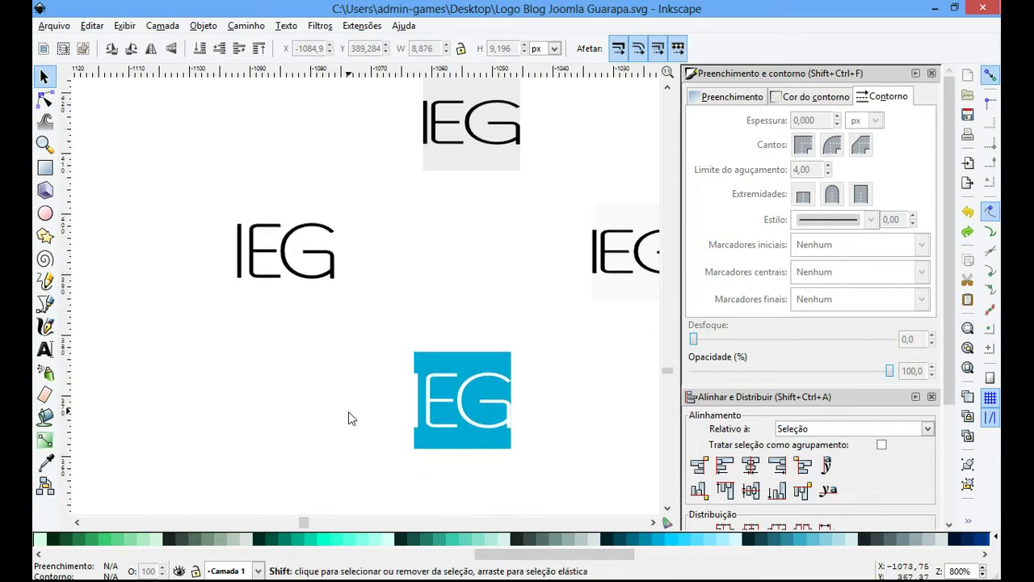
scroll(348, 413, right, 3)
scroll(347, 414, up, 1)
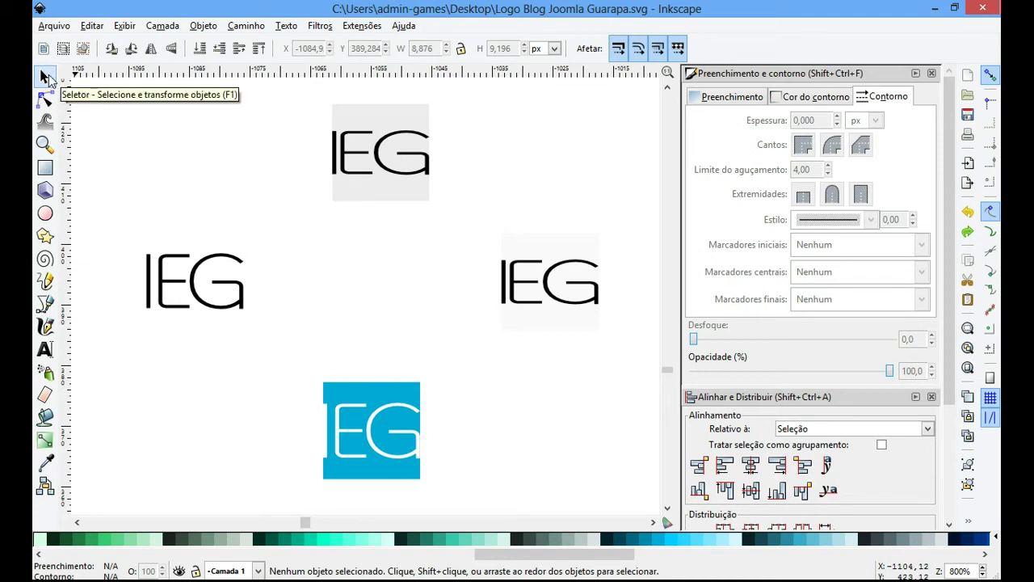
click(50, 172)
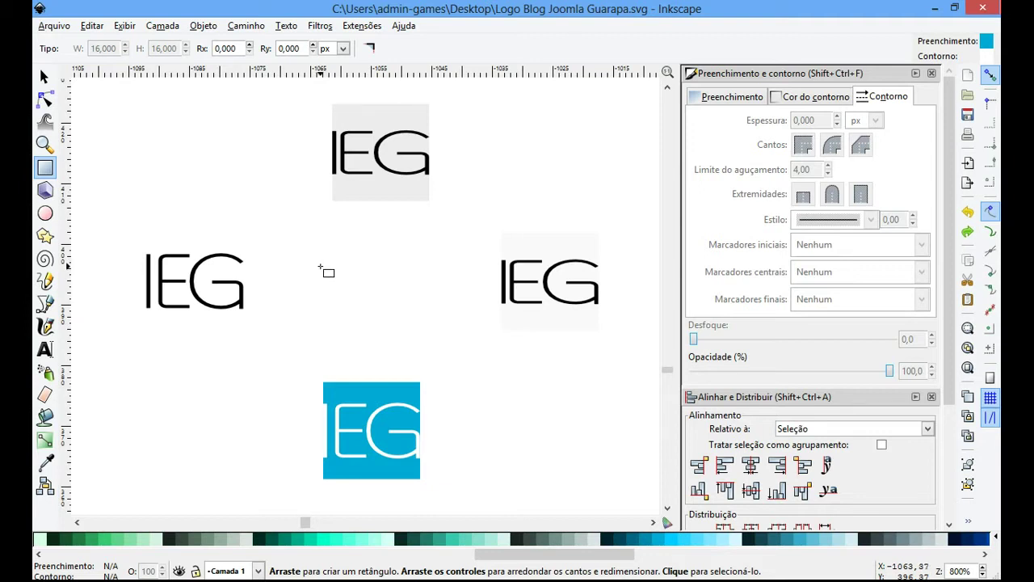
mouse_move(322, 264)
mouse_down()
mouse_move(358, 331)
mouse_move(401, 338)
mouse_move(396, 293)
mouse_move(300, 329)
mouse_move(363, 389)
mouse_move(453, 336)
mouse_move(379, 283)
mouse_move(297, 362)
mouse_move(418, 391)
mouse_move(461, 361)
mouse_move(450, 299)
mouse_move(450, 363)
mouse_move(475, 367)
mouse_move(478, 358)
mouse_move(418, 346)
mouse_move(461, 362)
mouse_up()
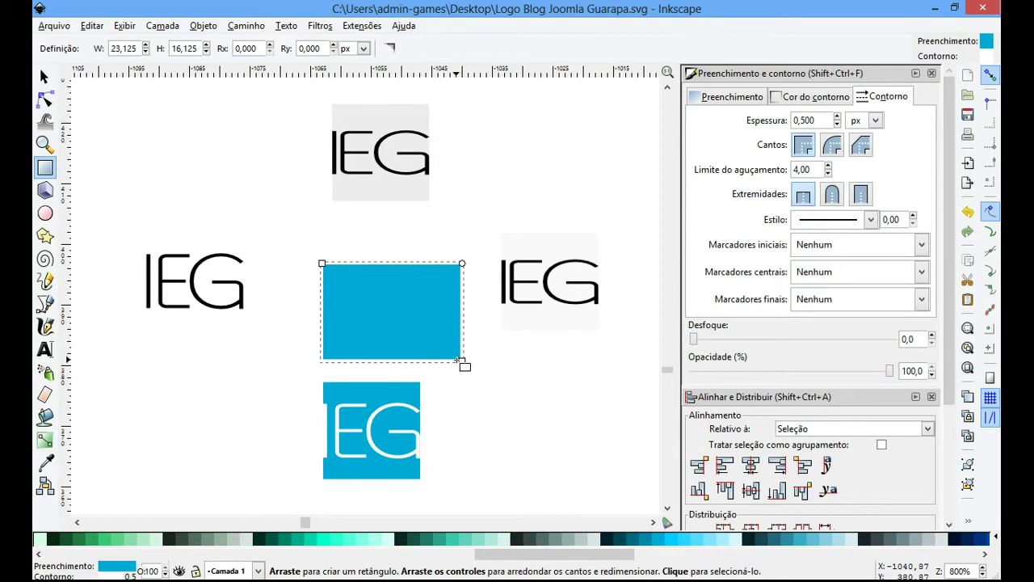
key(s)
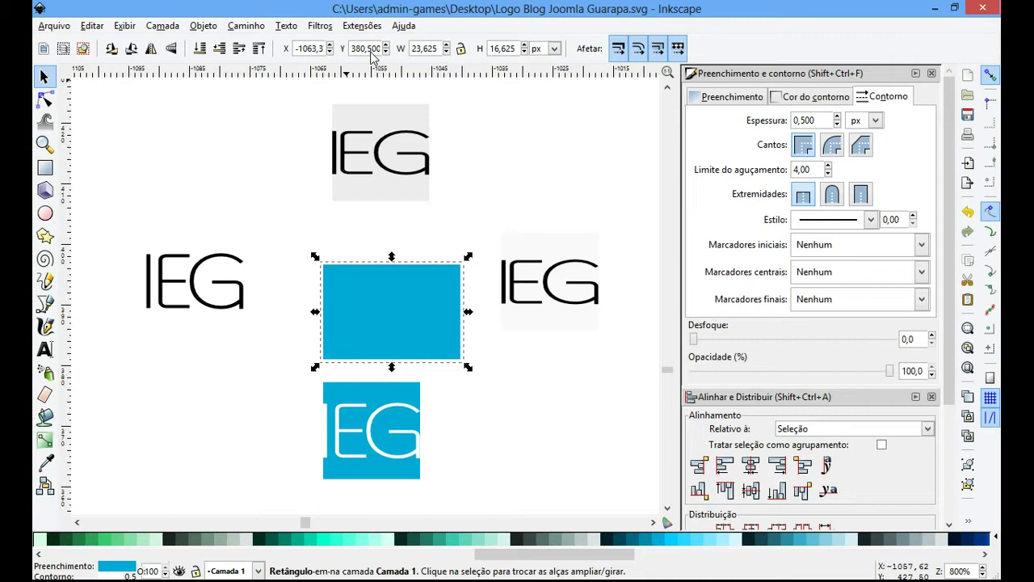
click(436, 53)
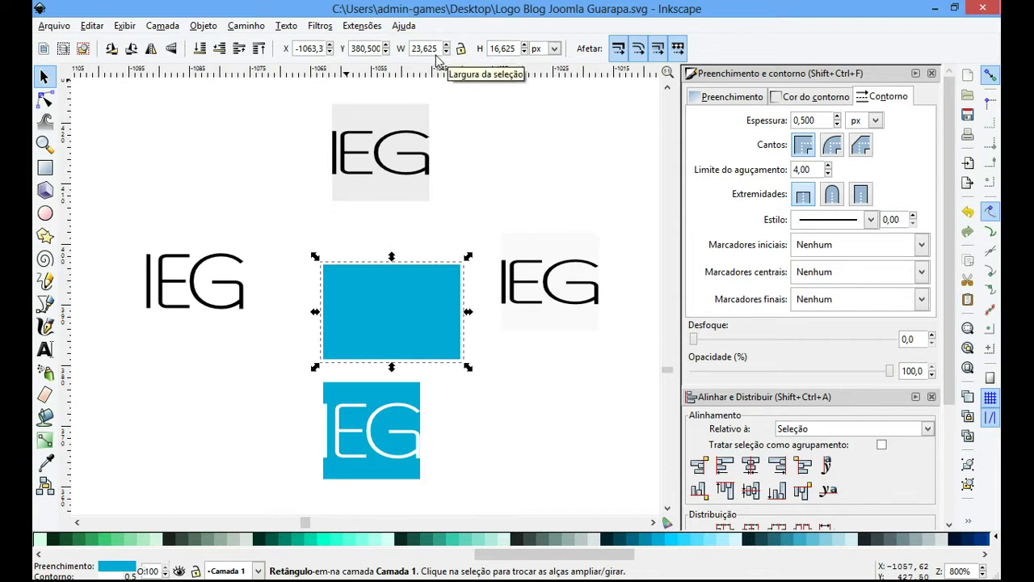
click(353, 51)
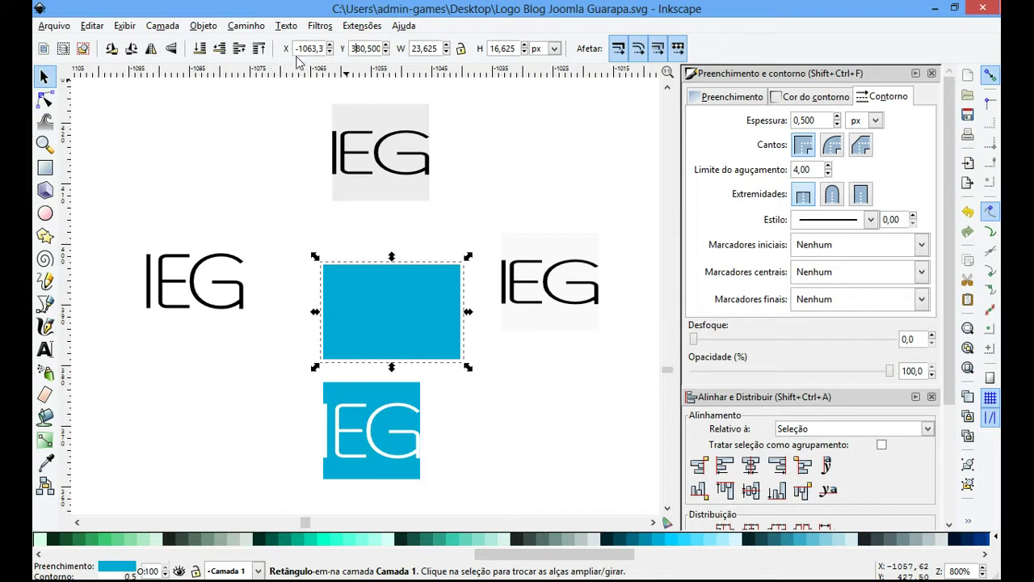
drag(391, 307, 364, 282)
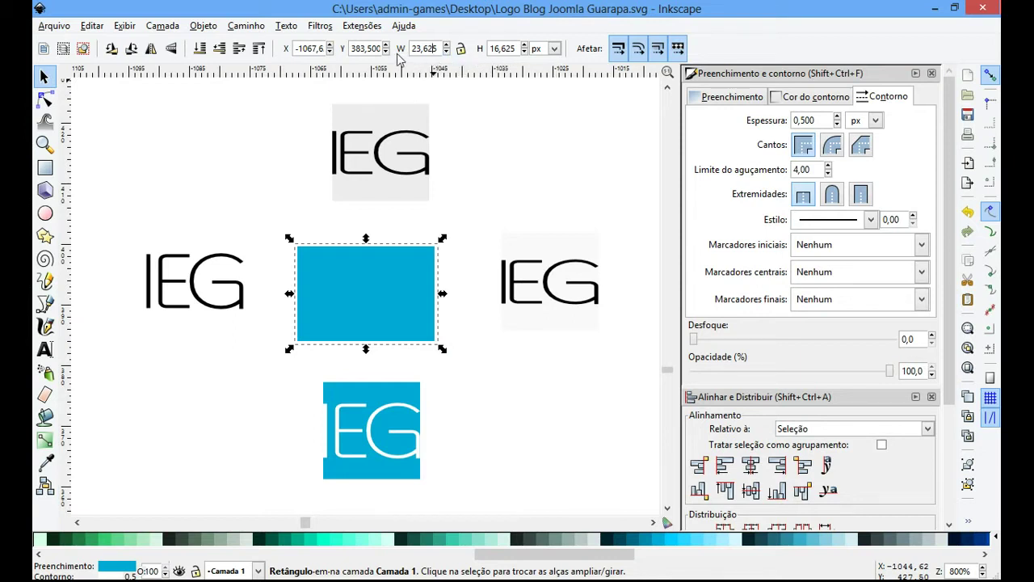
- Set the rectangle's width and height to 16 px each and move the square to the middle between the four logos
drag(429, 49, 423, 54)
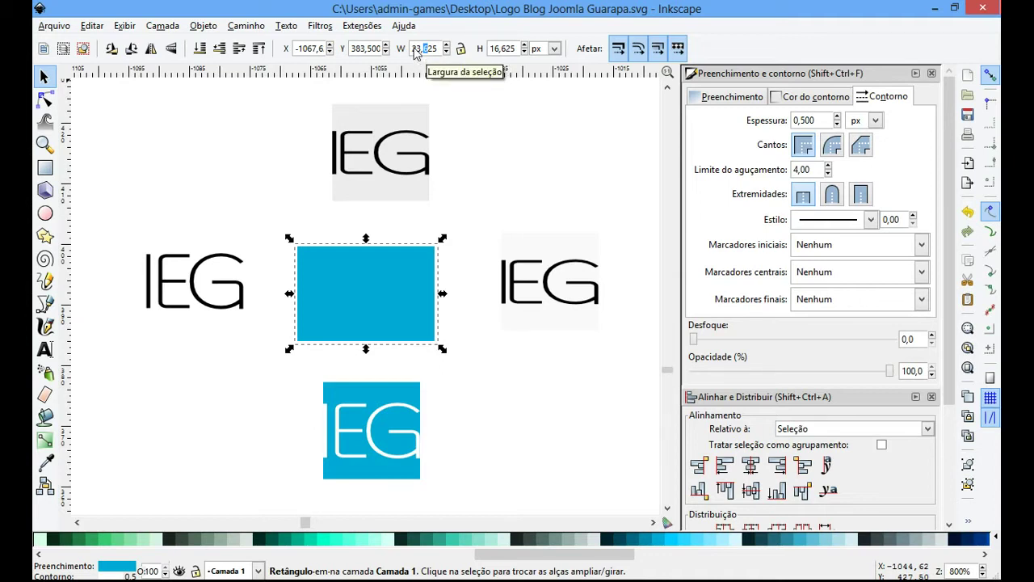
triple_click(417, 48)
text(16)
key(Tab)
text(16)
key(Return)
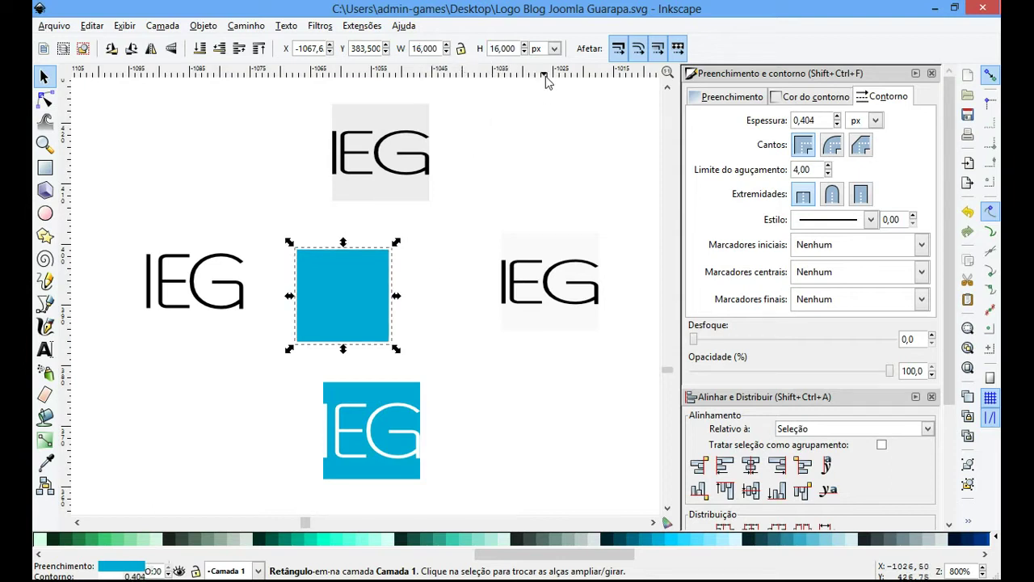
click(556, 50)
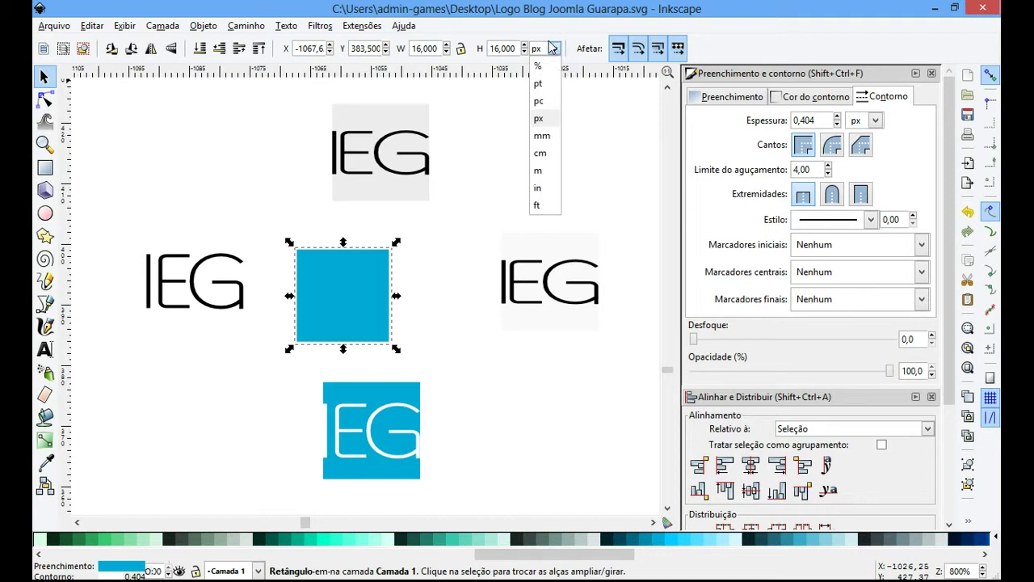
click(554, 49)
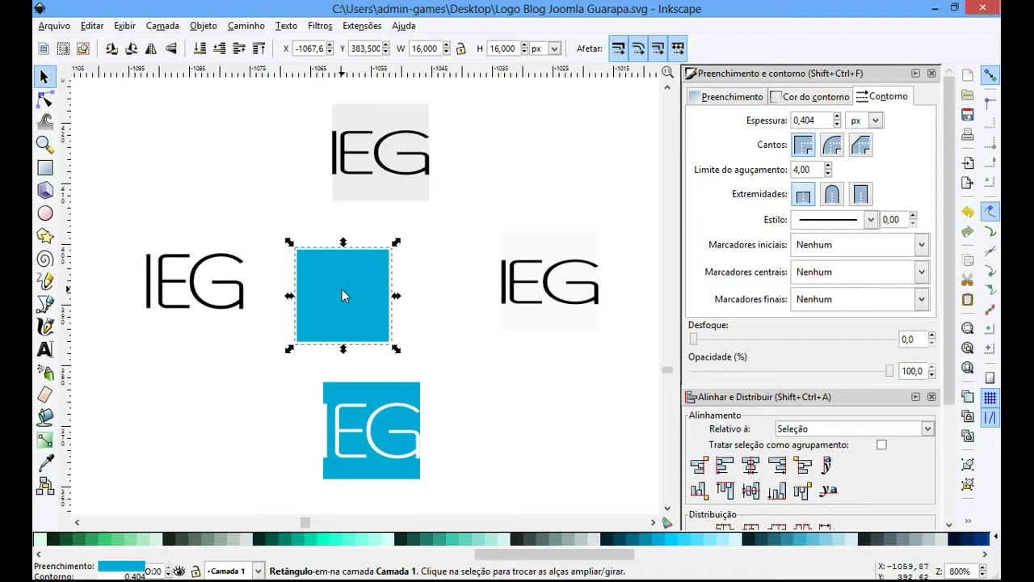
drag(333, 295, 370, 289)
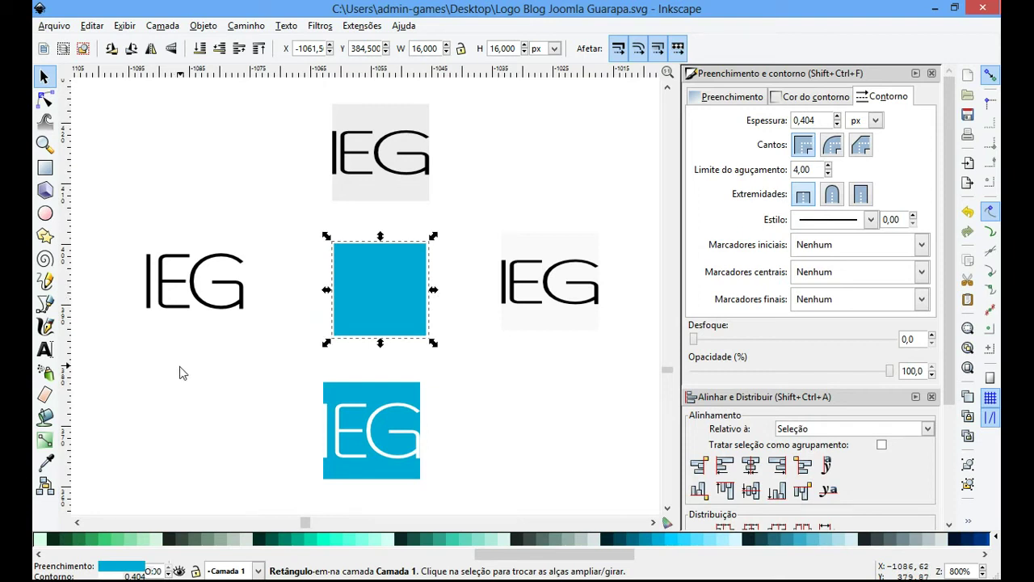
- Try several dark to light red outline colours on the blue square
drag(558, 554, 85, 562)
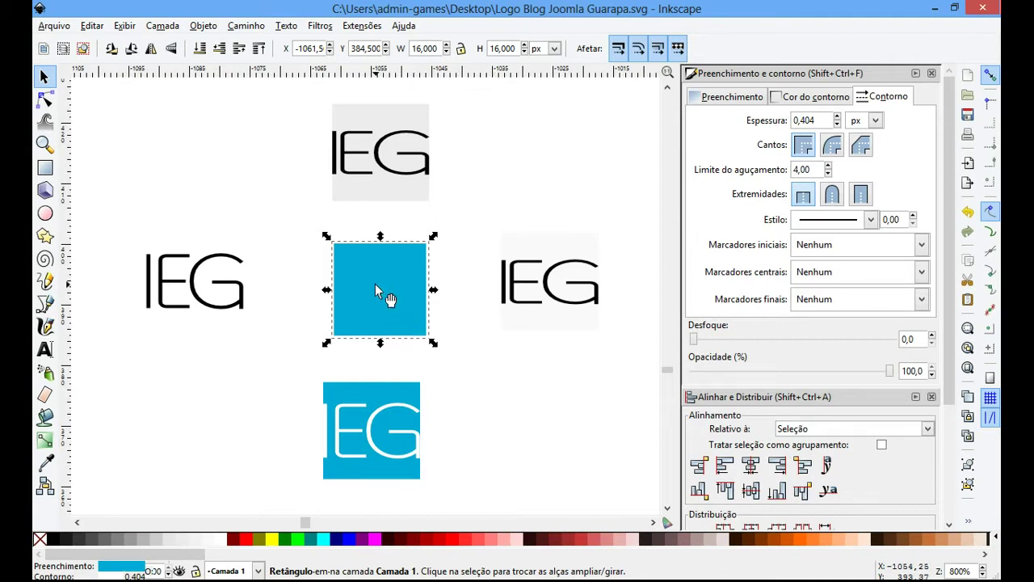
key(shift)
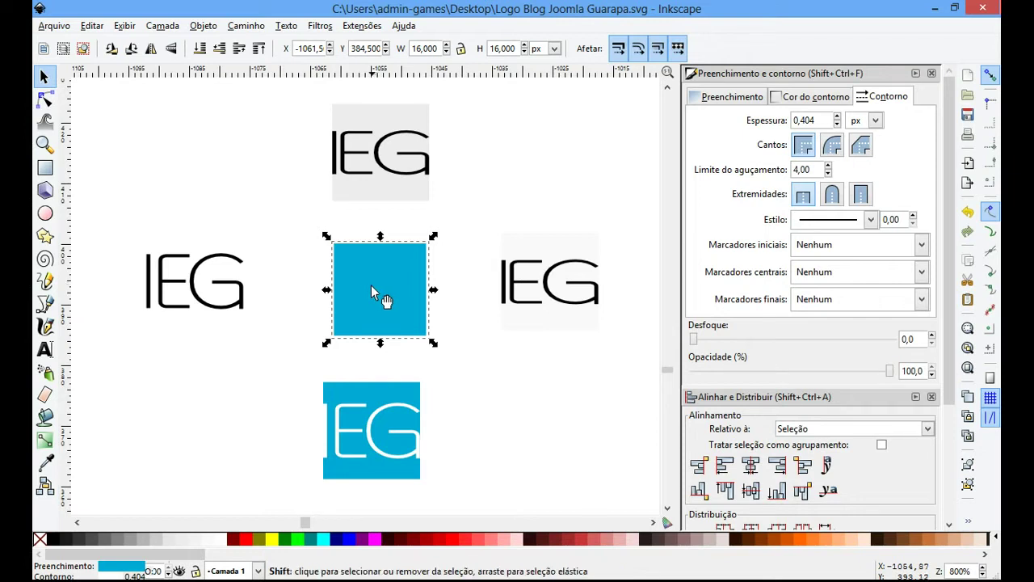
shift+click(390, 542)
shift+click(412, 543)
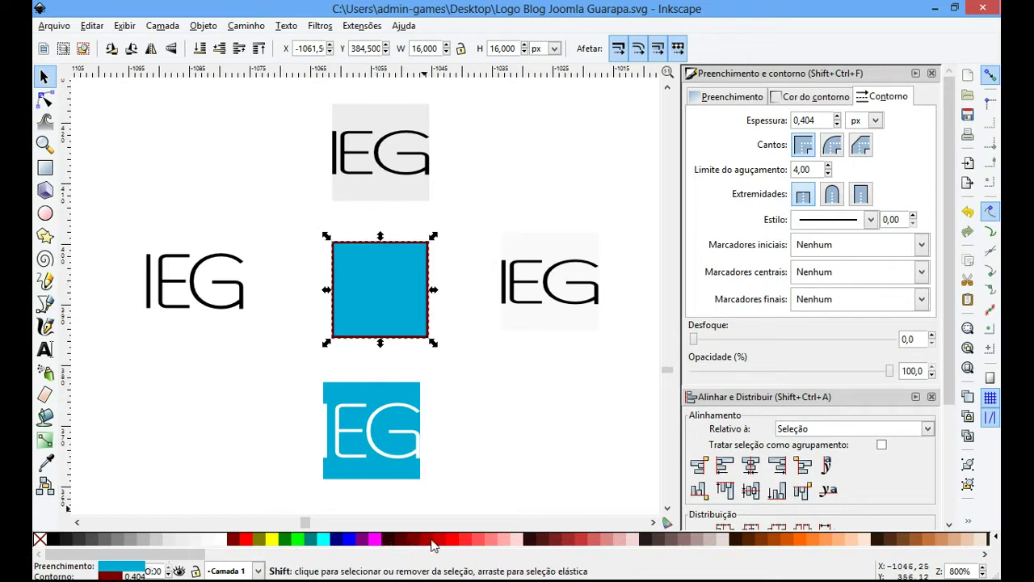
shift+click(441, 544)
shift+click(466, 542)
shift+click(499, 541)
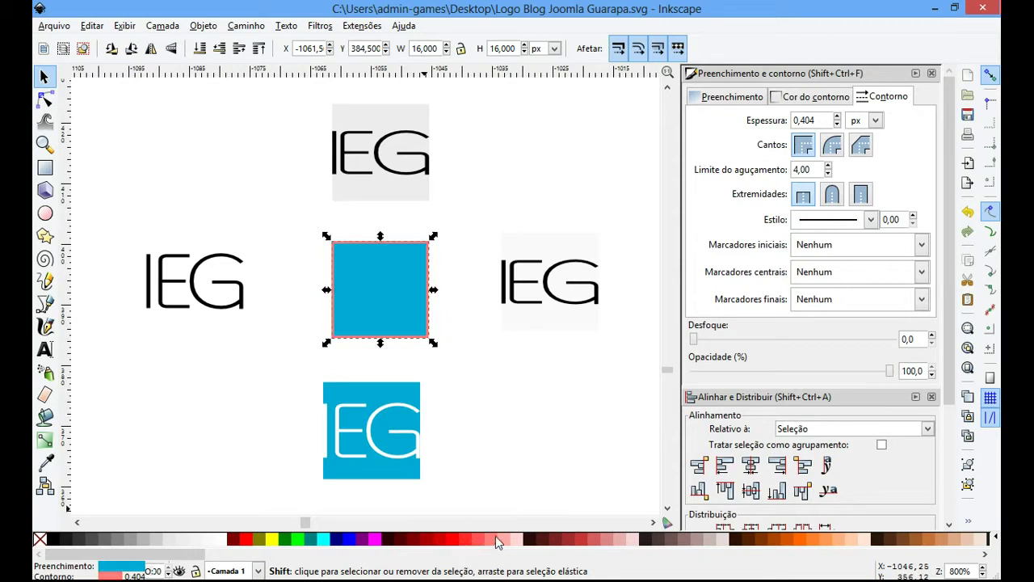
shift+click(447, 543)
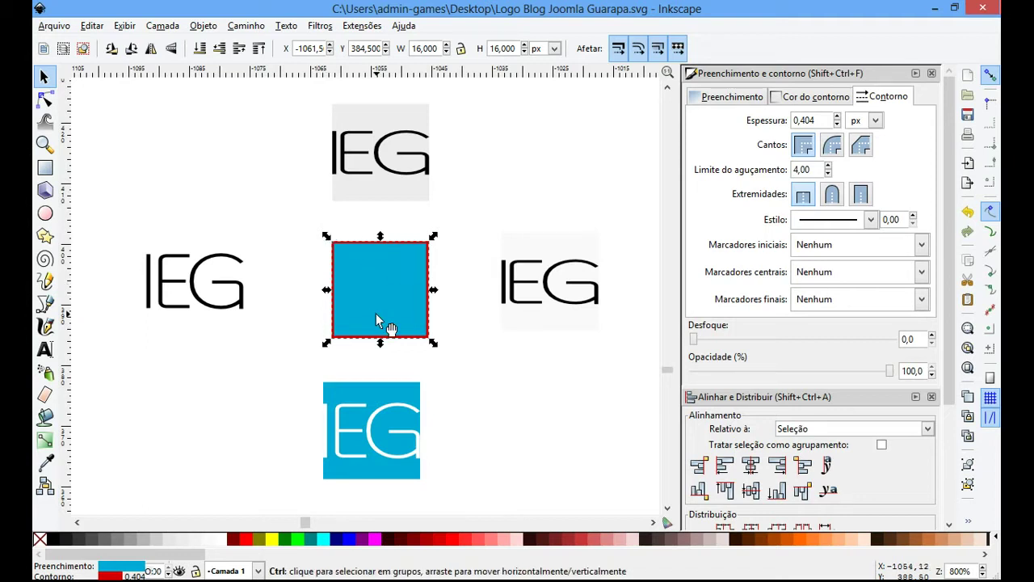
ctrl+scroll(375, 313, down, 2)
ctrl+scroll(373, 308, up, 3)
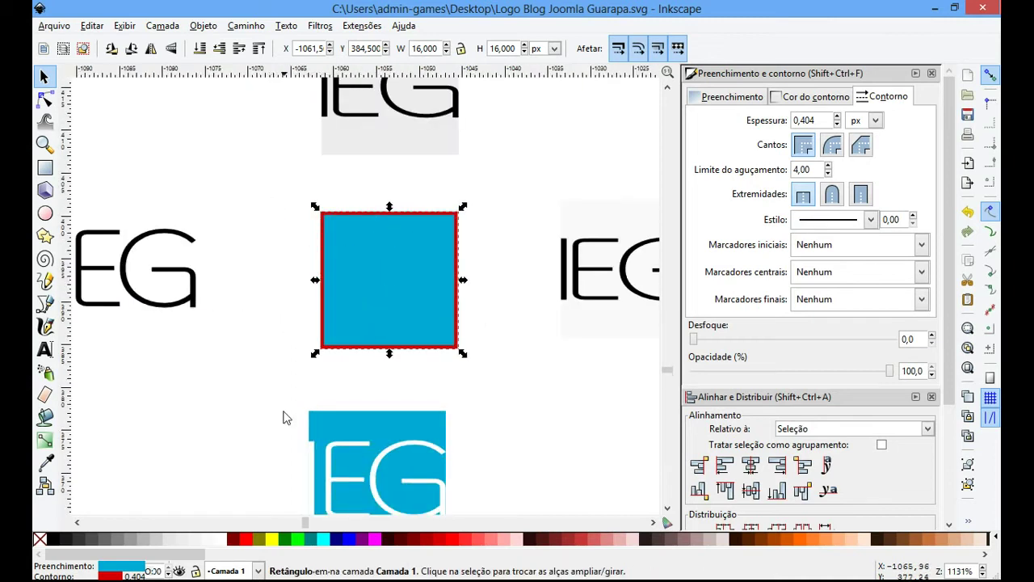
shift+click(427, 540)
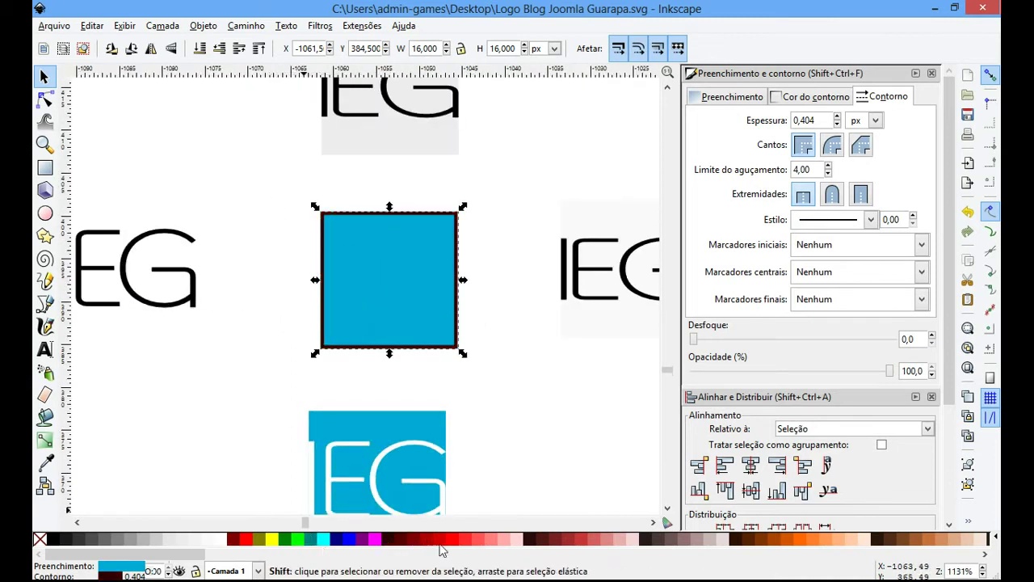
shift+click(460, 540)
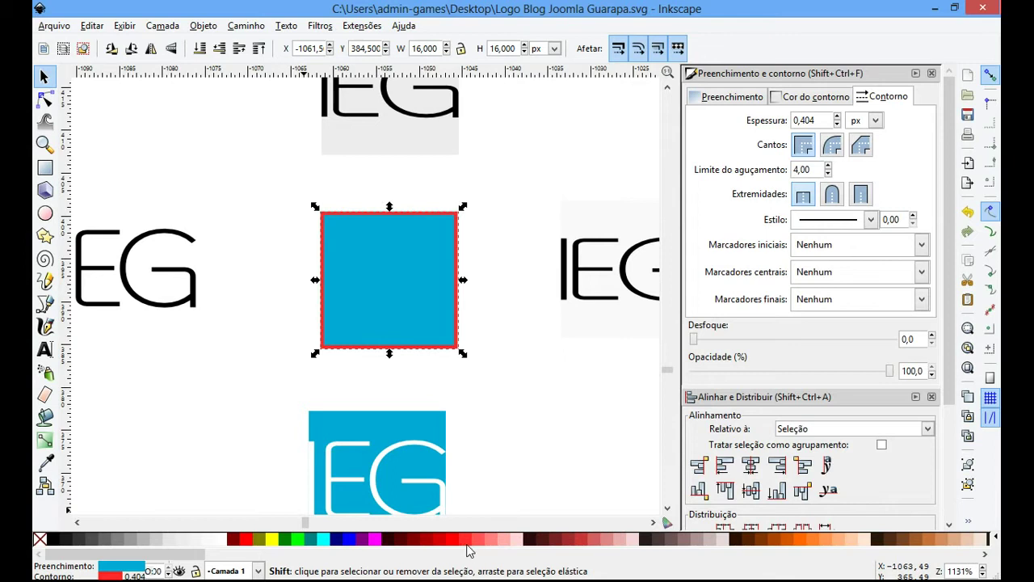
- Fill the 16 px square with light pink and give it a muted red outline
click(450, 543)
click(451, 543)
click(427, 540)
click(375, 539)
click(403, 540)
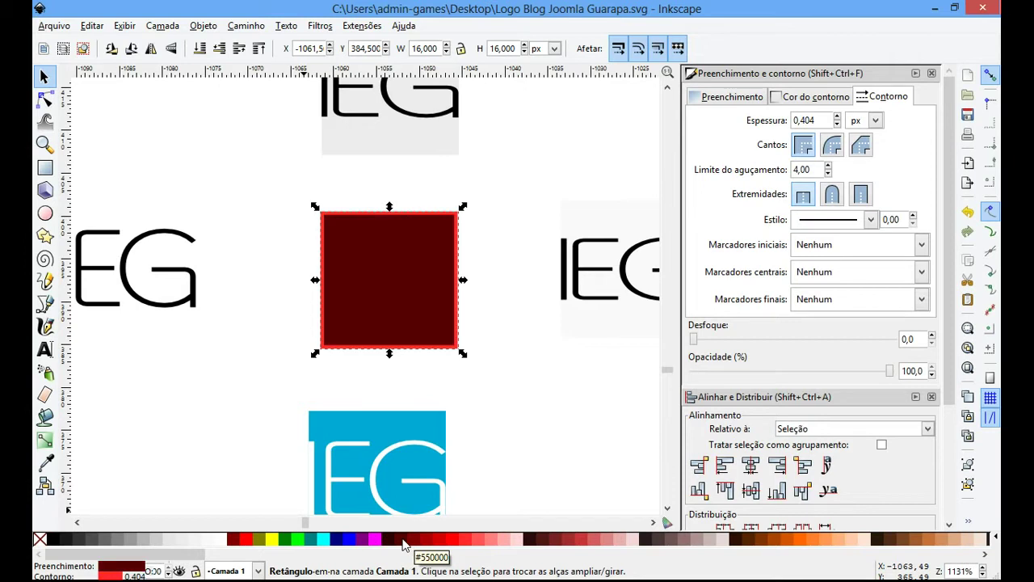
shift+click(404, 542)
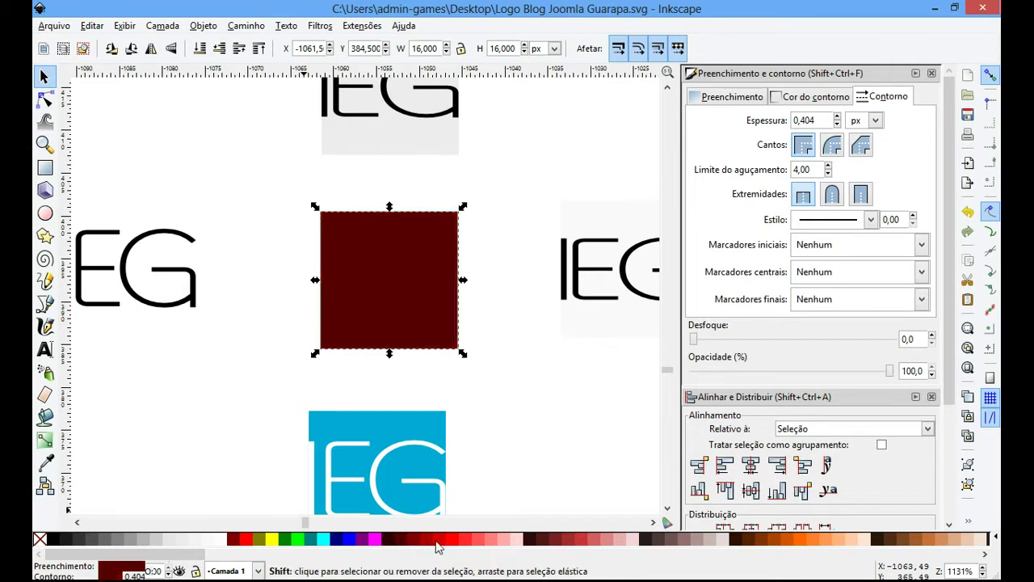
shift+click(568, 547)
shift+click(586, 546)
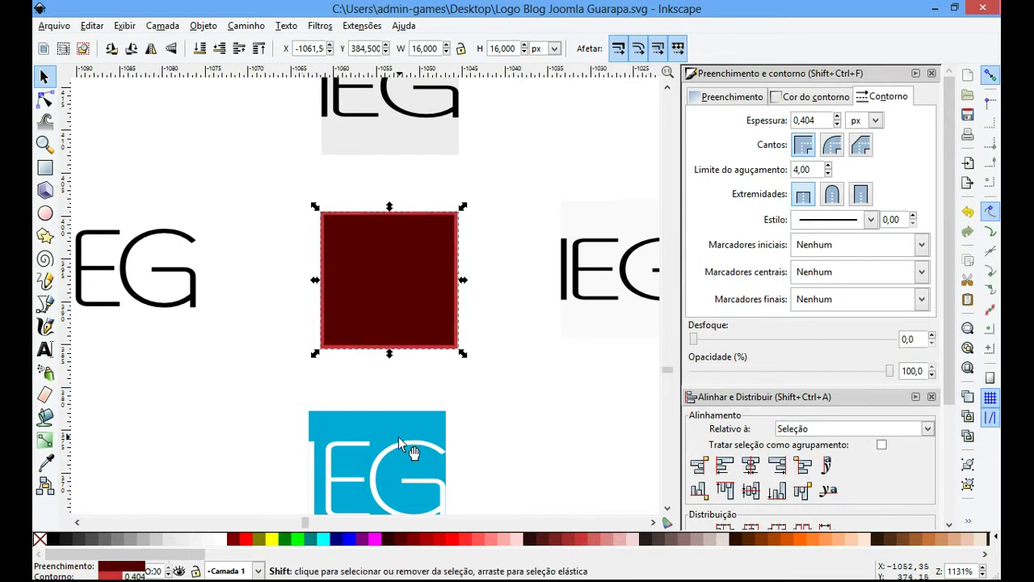
click(510, 538)
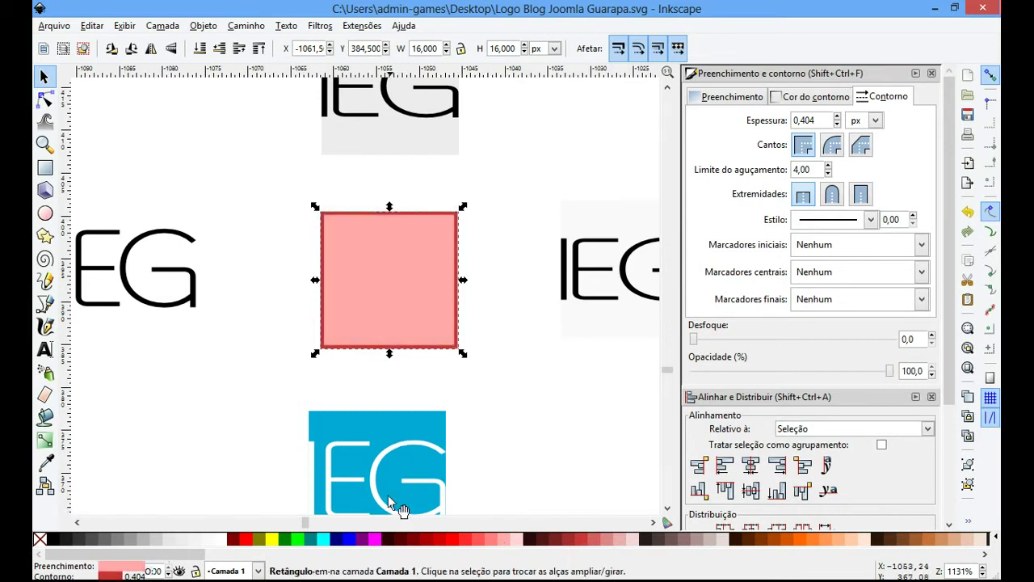
click(496, 398)
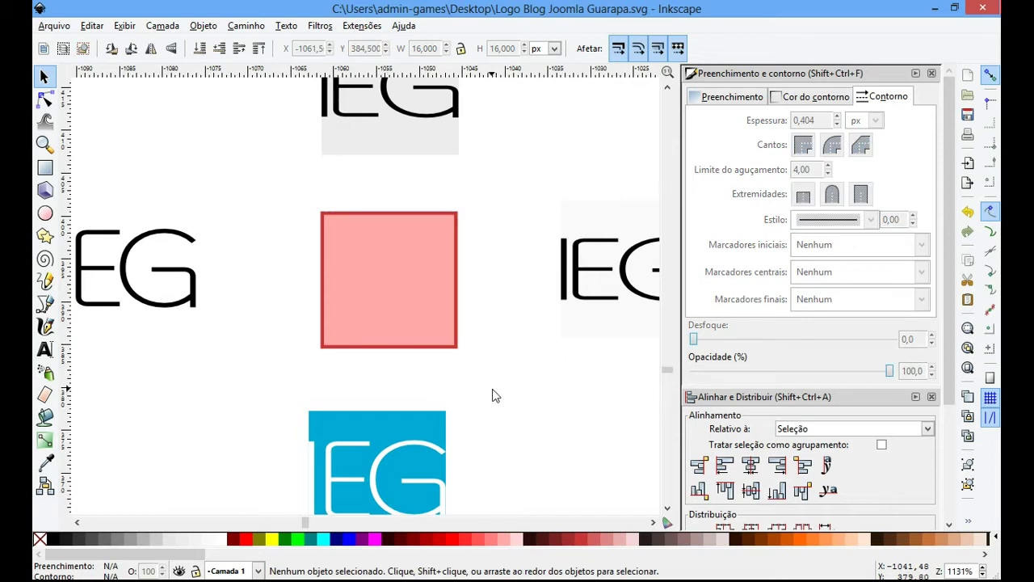
- Add the text "IEG" in Sans at size 40, starting inside the pink square
click(360, 329)
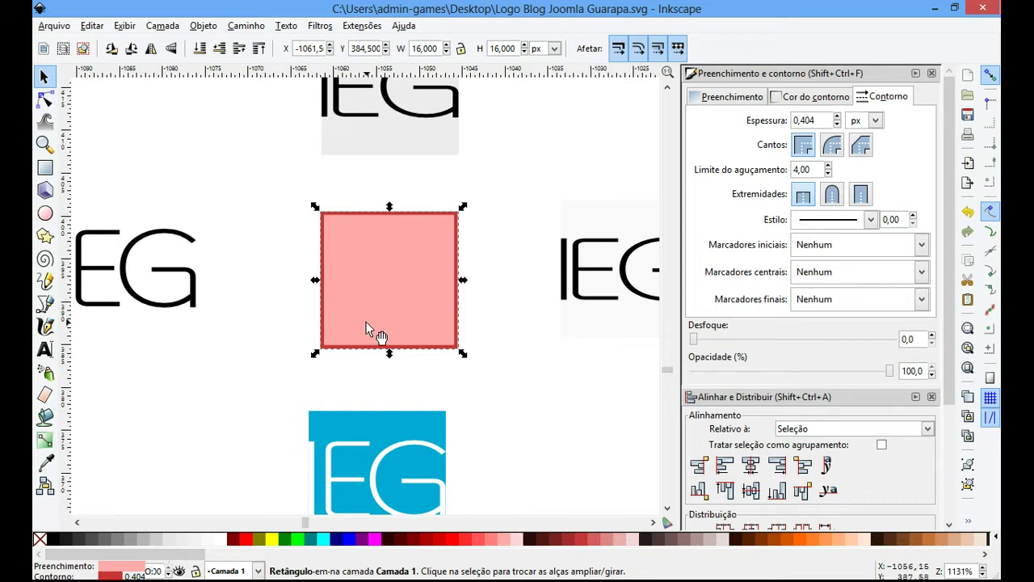
click(46, 350)
click(340, 299)
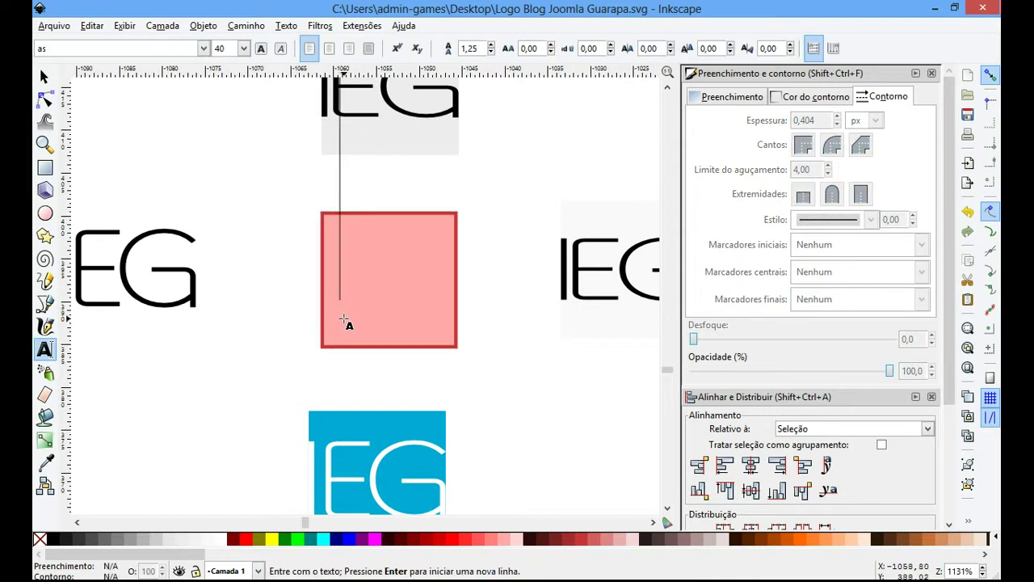
scroll(408, 312, down, 2)
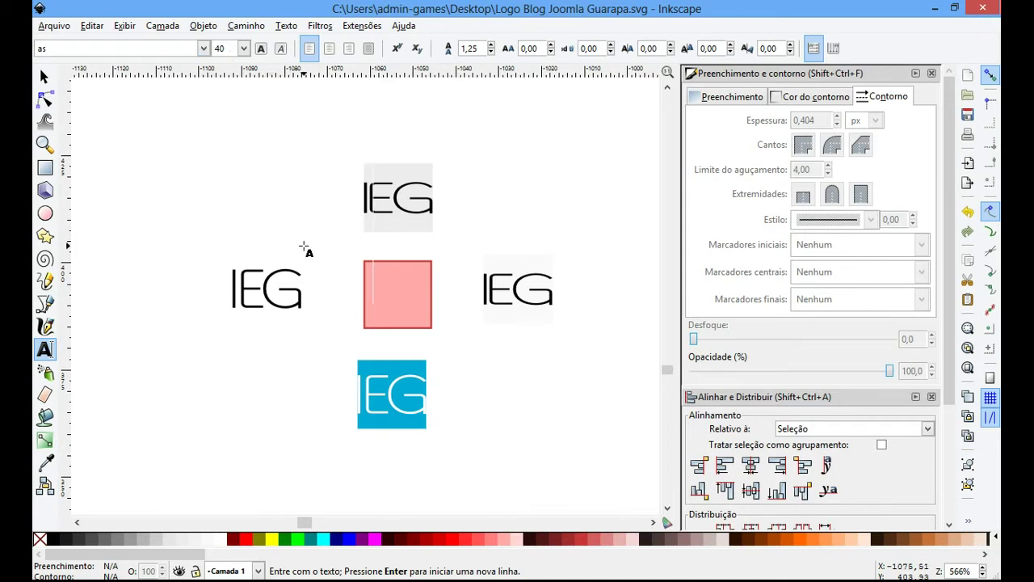
text(IEG)
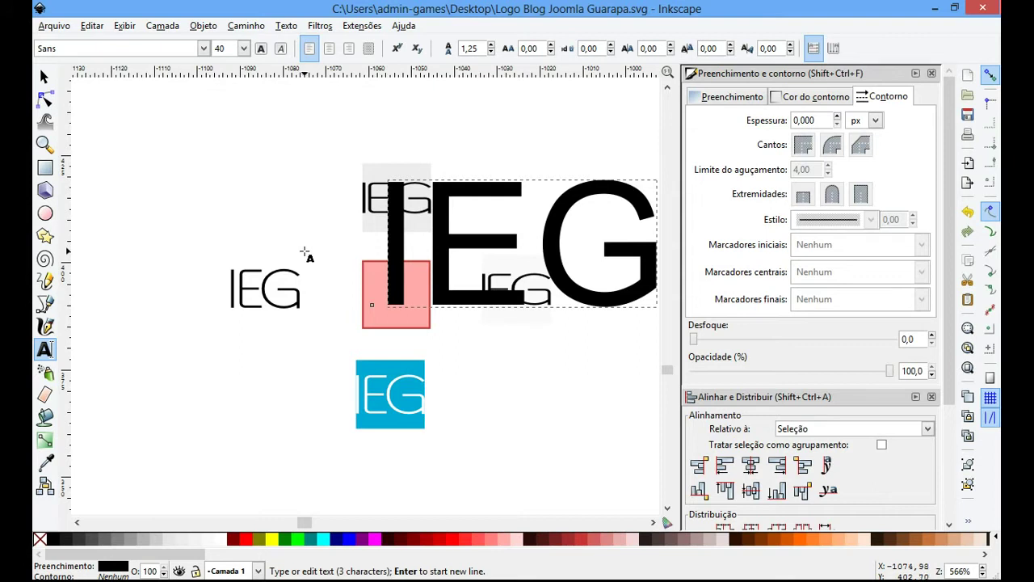
key(F1)
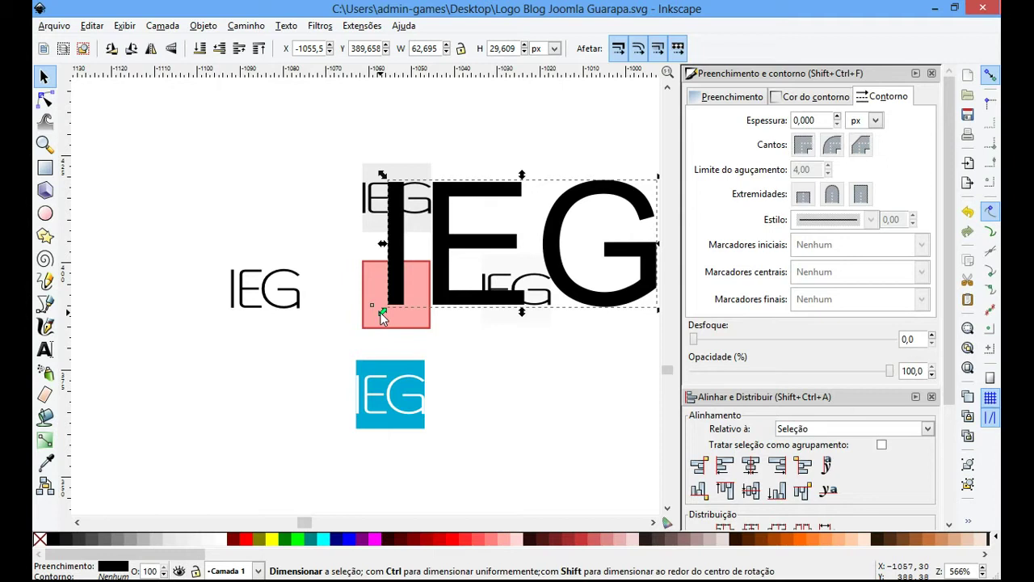
- Scale the new IEG text proportionally to about 28 × 13 px and move it over the pink square
key(ctrl)
drag(381, 312, 453, 287)
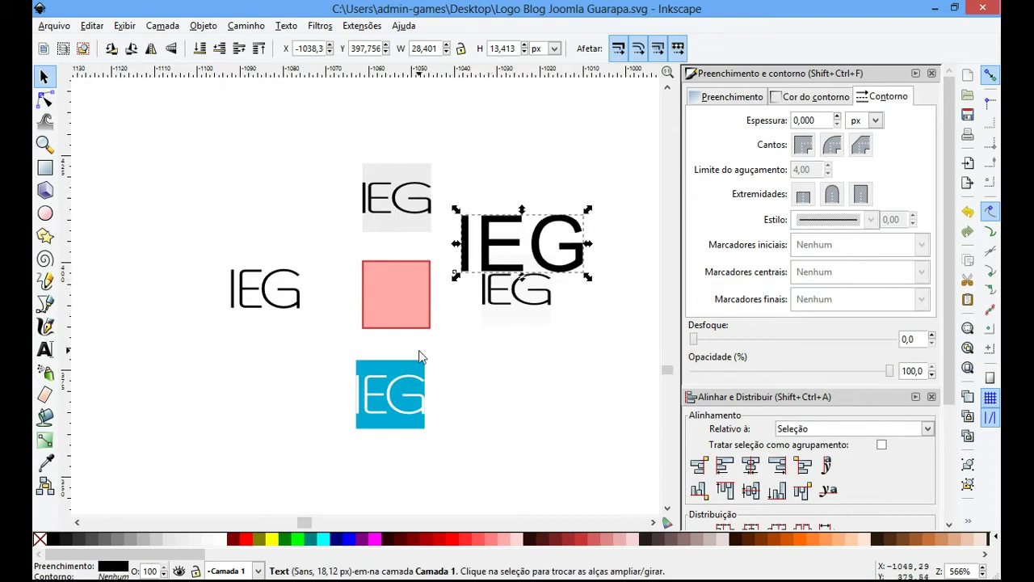
drag(455, 277, 449, 372)
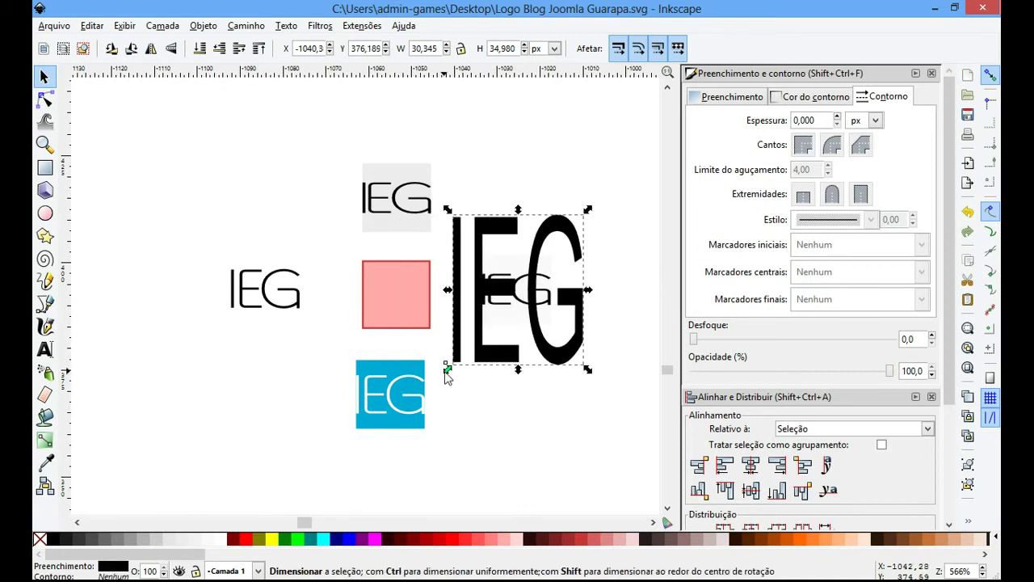
key(ctrl+z)
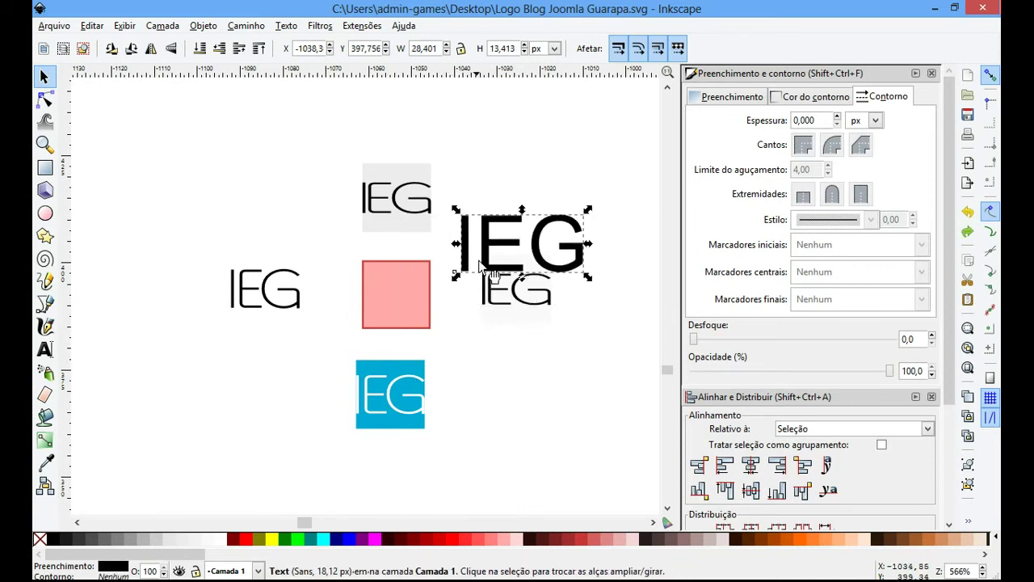
drag(494, 249, 355, 307)
key(ctrl)
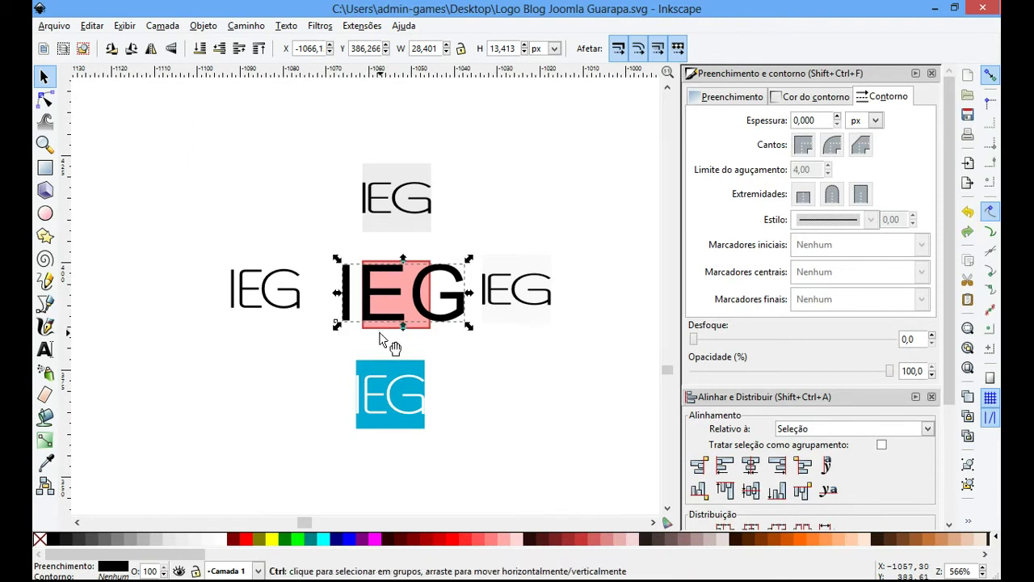
- Shrink the IEG text proportionally to about 15 × 7 px and centre it inside the pink square
scroll(393, 281, up, 3)
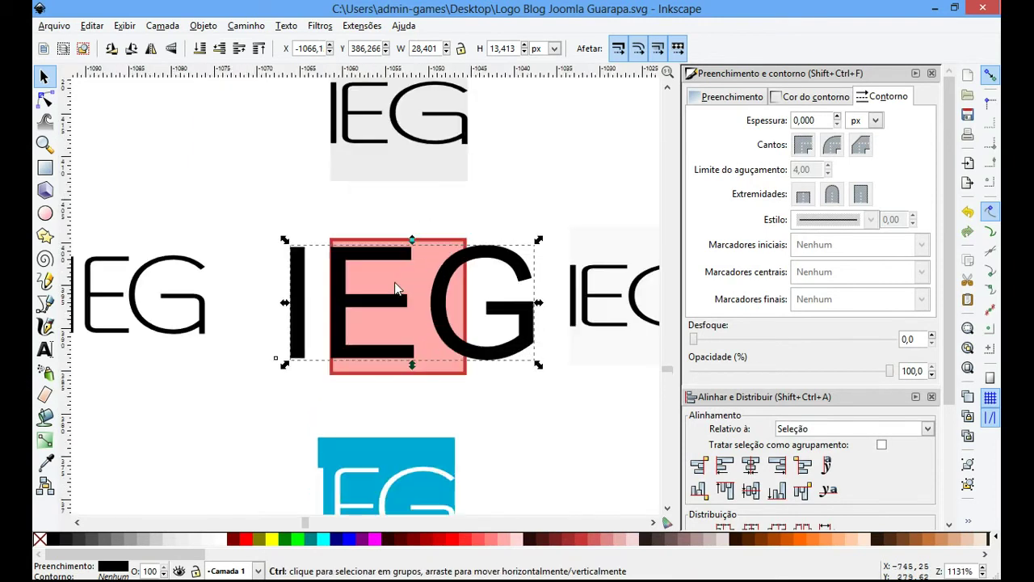
scroll(394, 282, down, 1)
scroll(434, 295, up, 1)
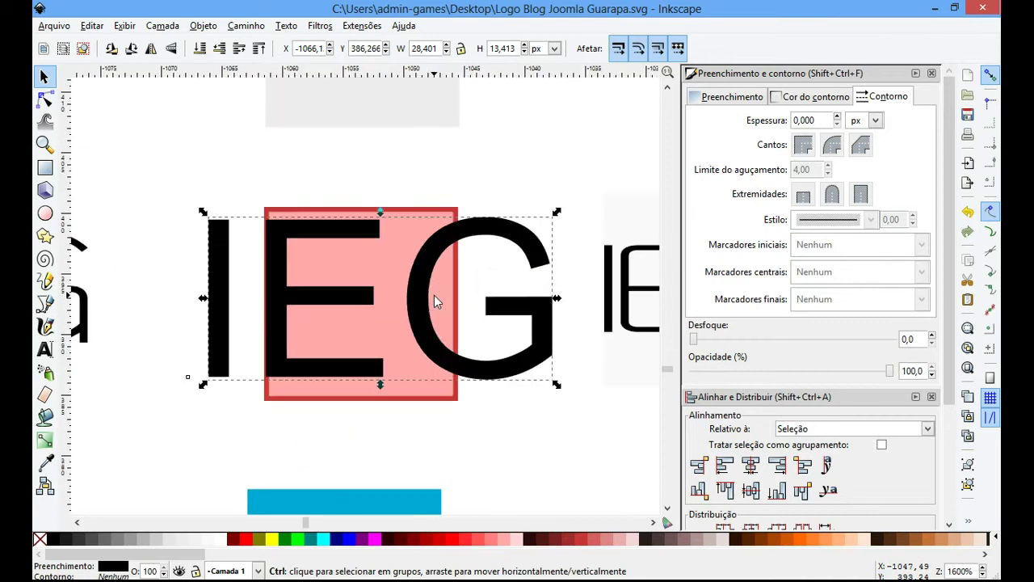
scroll(484, 358, up, 1)
drag(584, 396, 490, 360)
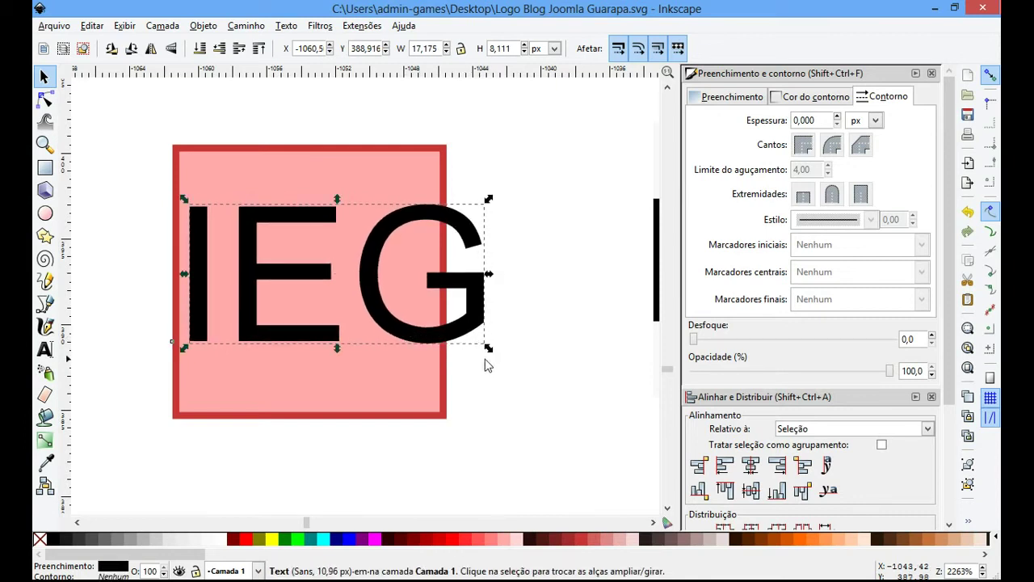
drag(487, 351, 473, 344)
drag(362, 292, 334, 308)
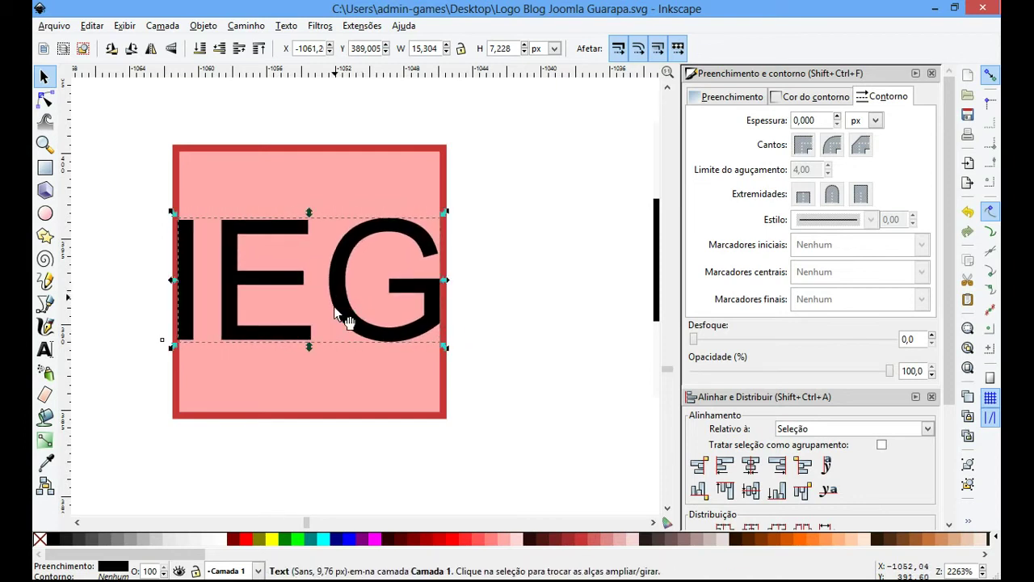
drag(336, 290, 338, 298)
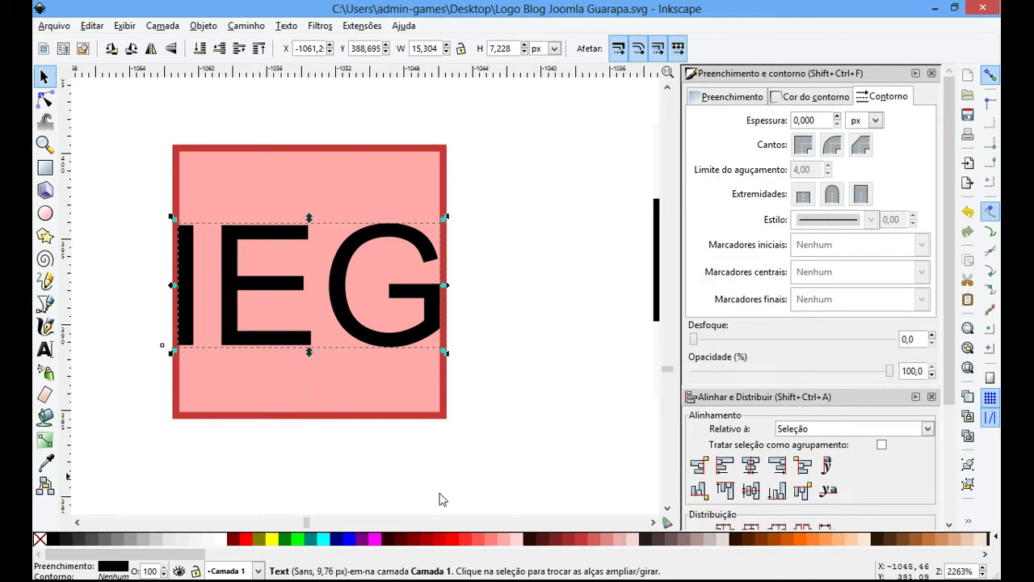
- Try several fill colours on the IEG text, including blue, and return it to black
click(377, 540)
click(434, 541)
click(472, 541)
click(509, 541)
click(452, 540)
click(412, 540)
click(398, 540)
click(387, 540)
click(357, 540)
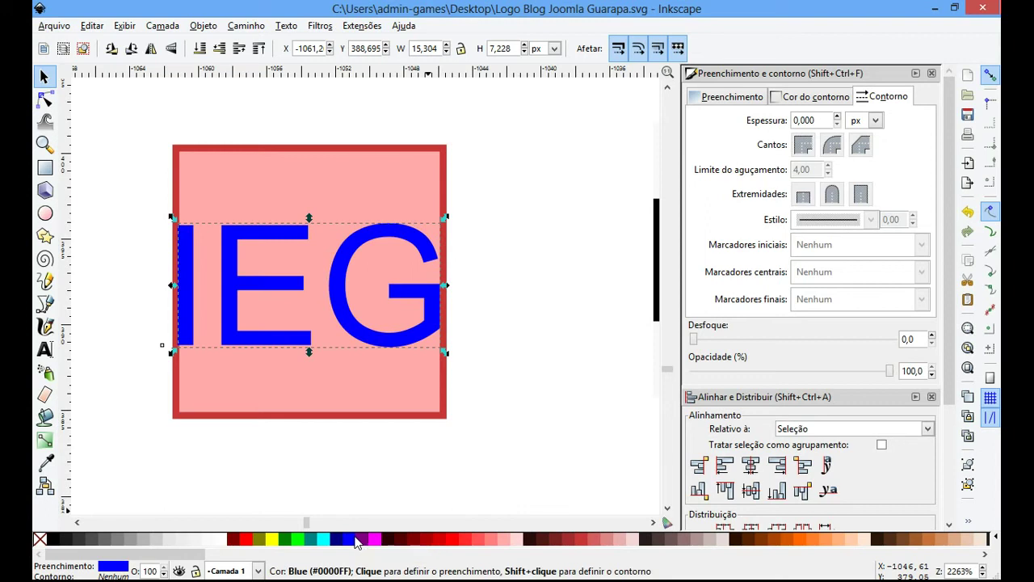
click(55, 540)
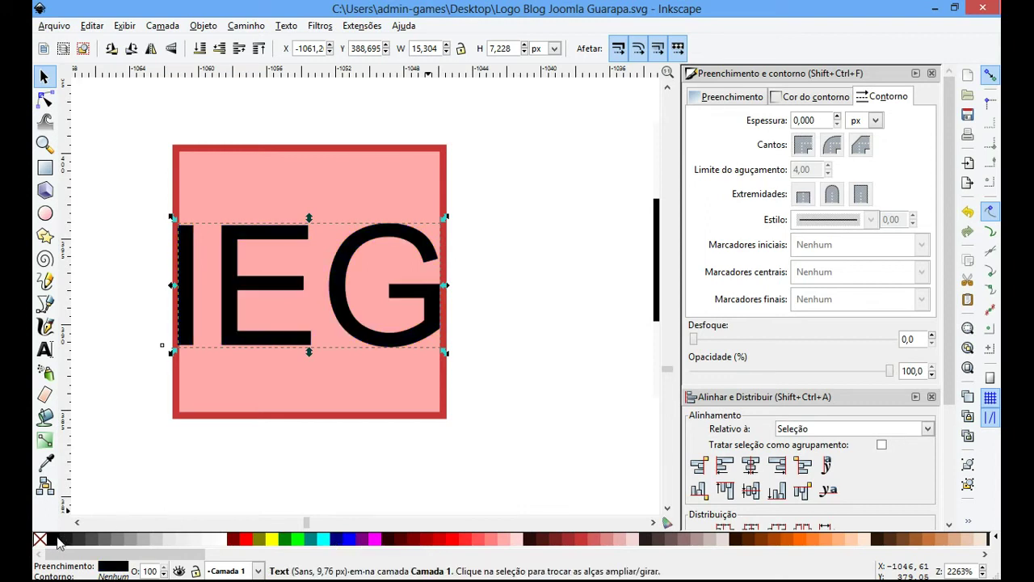
- Fill the IEG text with light red #FF5555, deselect it and view the icon at 100% zoom
click(451, 539)
click(476, 540)
click(501, 540)
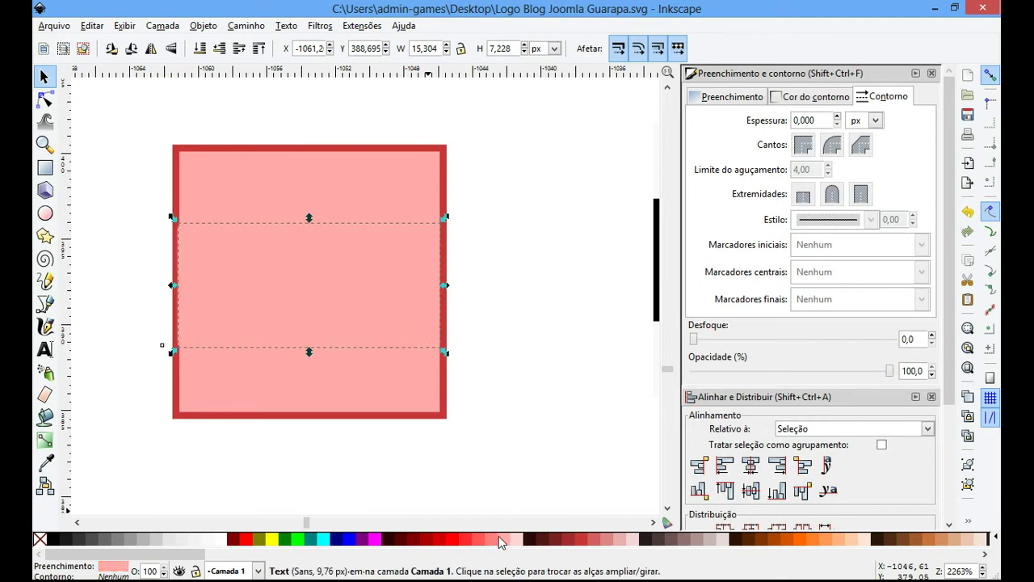
click(479, 540)
click(479, 540)
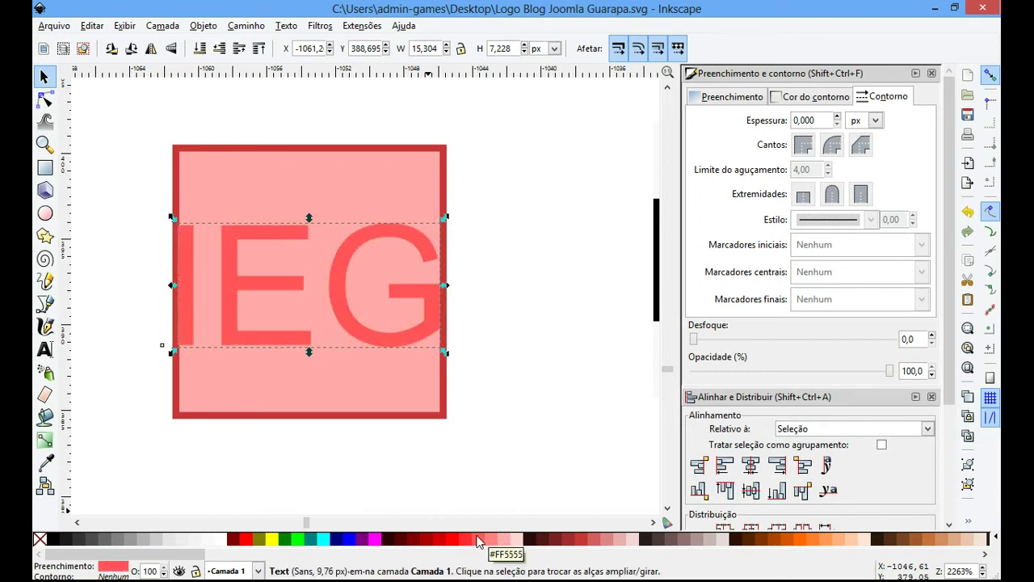
scroll(463, 461, down, 5)
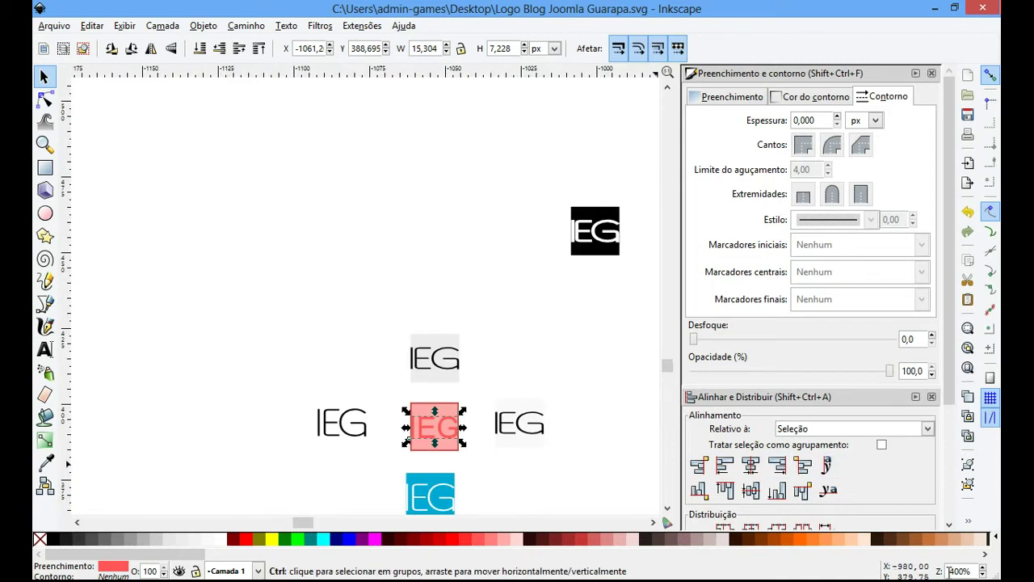
scroll(526, 467, down, 3)
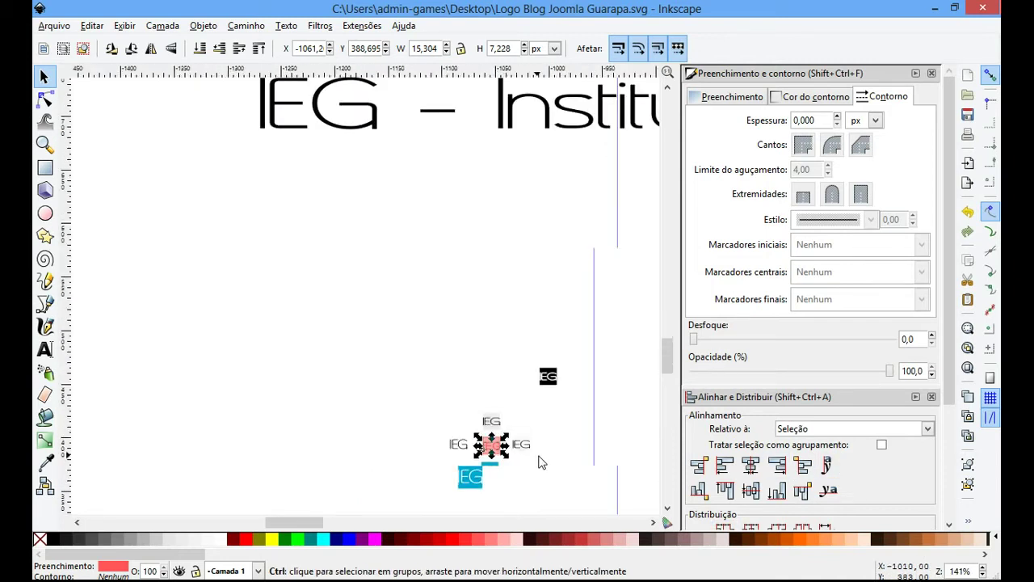
scroll(542, 462, down, 1)
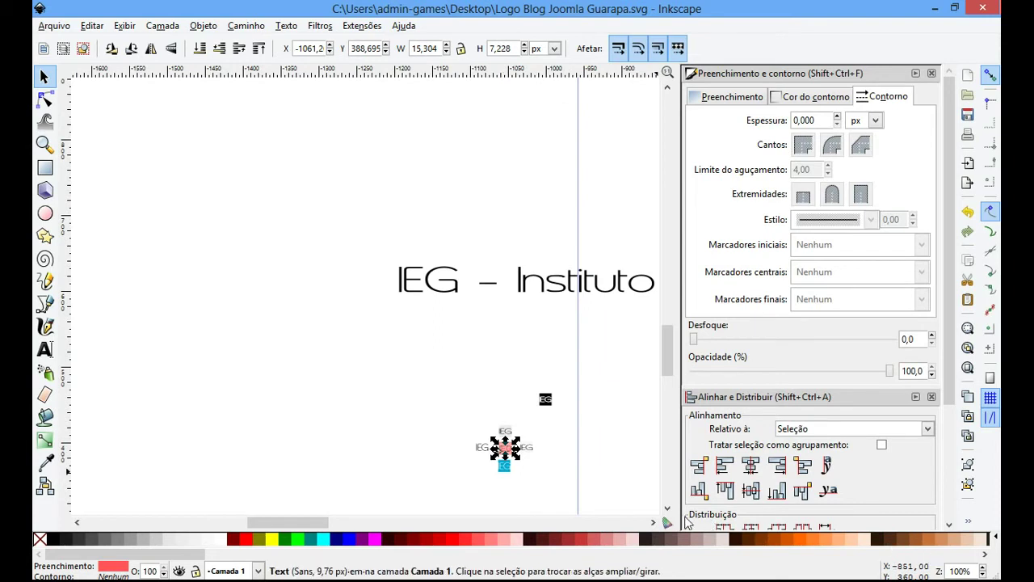
click(551, 475)
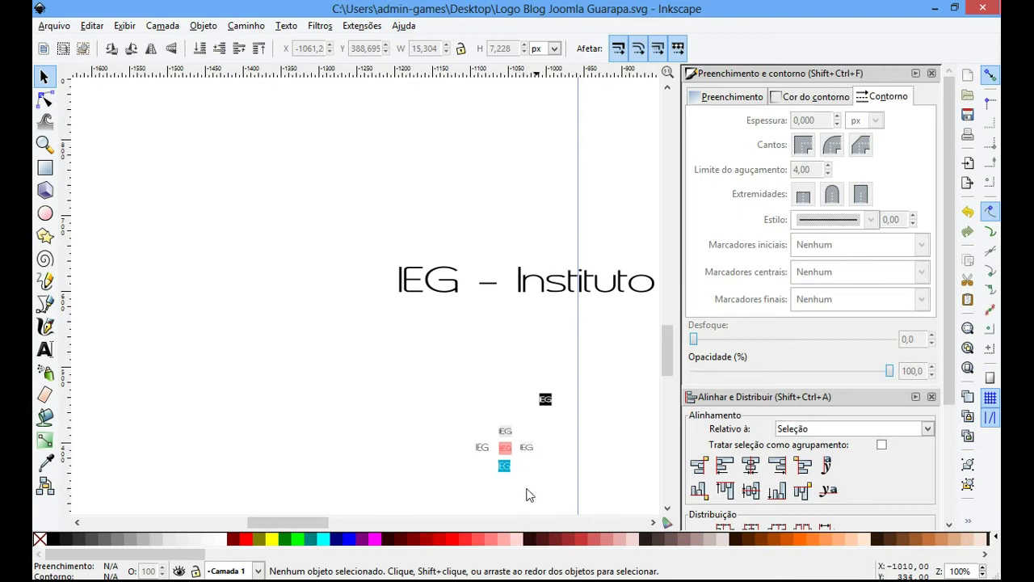
click(478, 454)
click(458, 464)
drag(459, 464, 497, 429)
click(476, 485)
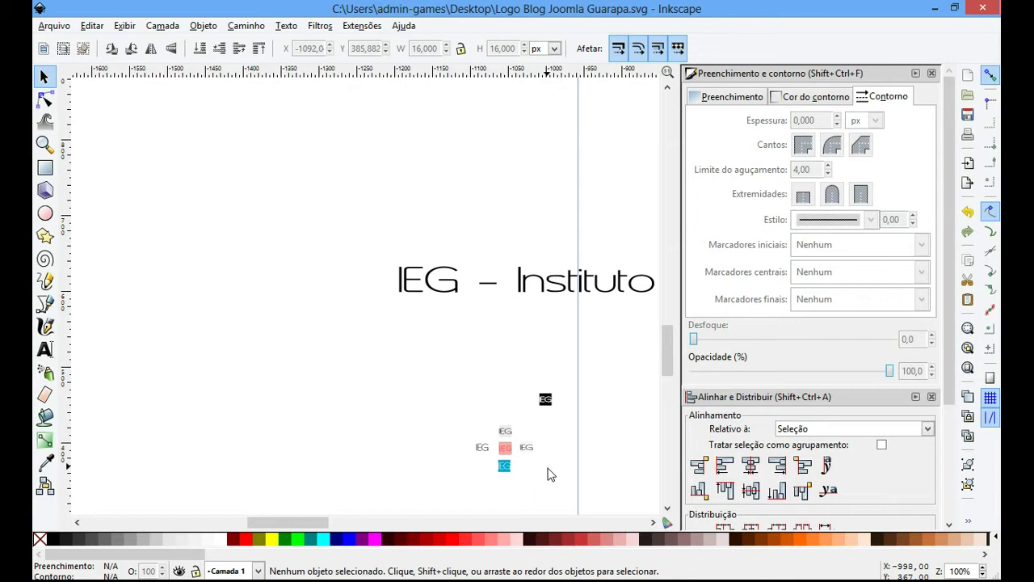
- Try a dark grey five-pointed star about 14 × 14 px over the pink square, delete it and undo the square's accidental move
scroll(444, 438, up, 8)
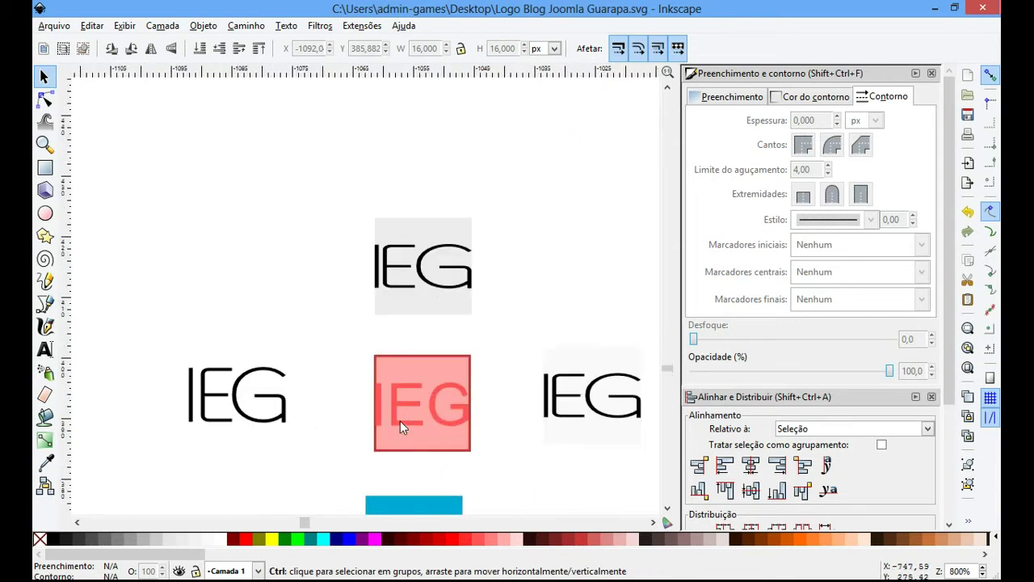
click(44, 242)
drag(255, 423, 306, 345)
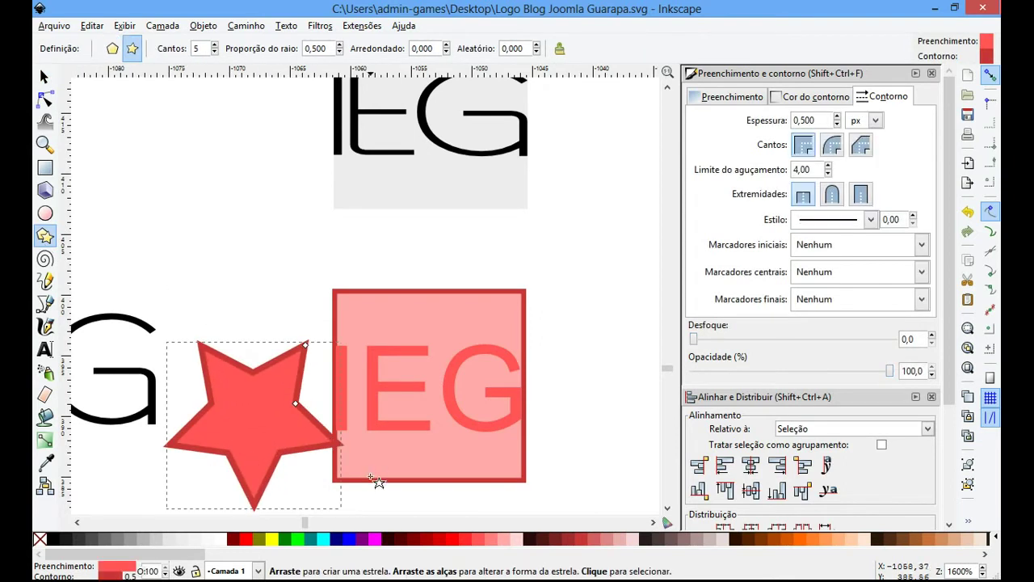
click(89, 539)
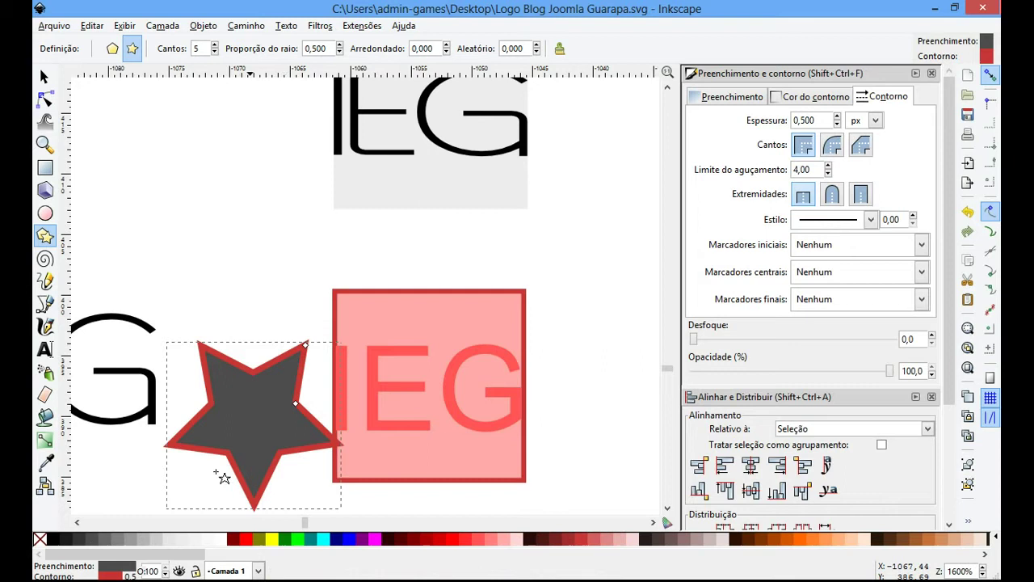
click(105, 539)
shift+click(105, 539)
key(s)
drag(289, 447, 420, 393)
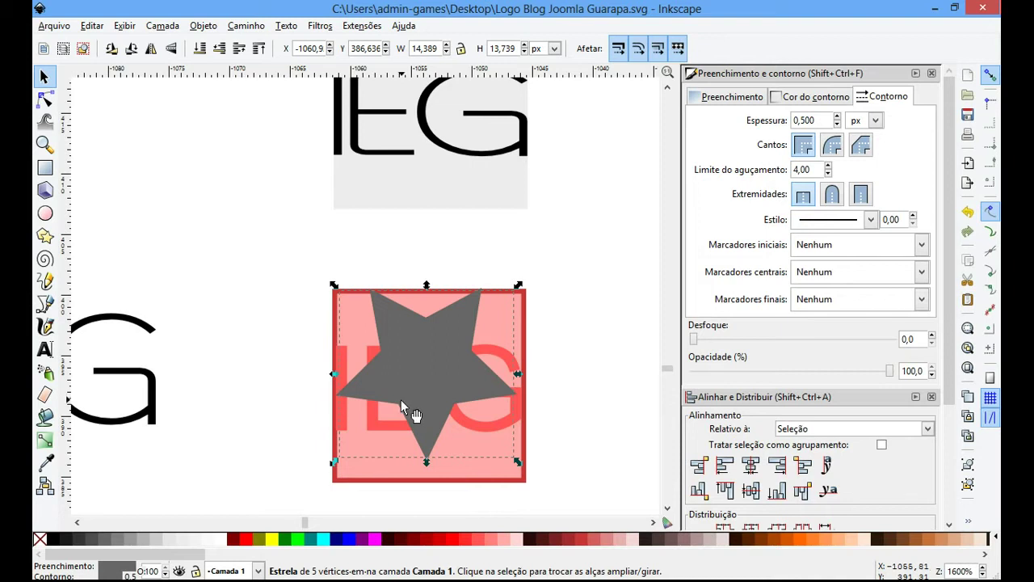
key(Delete)
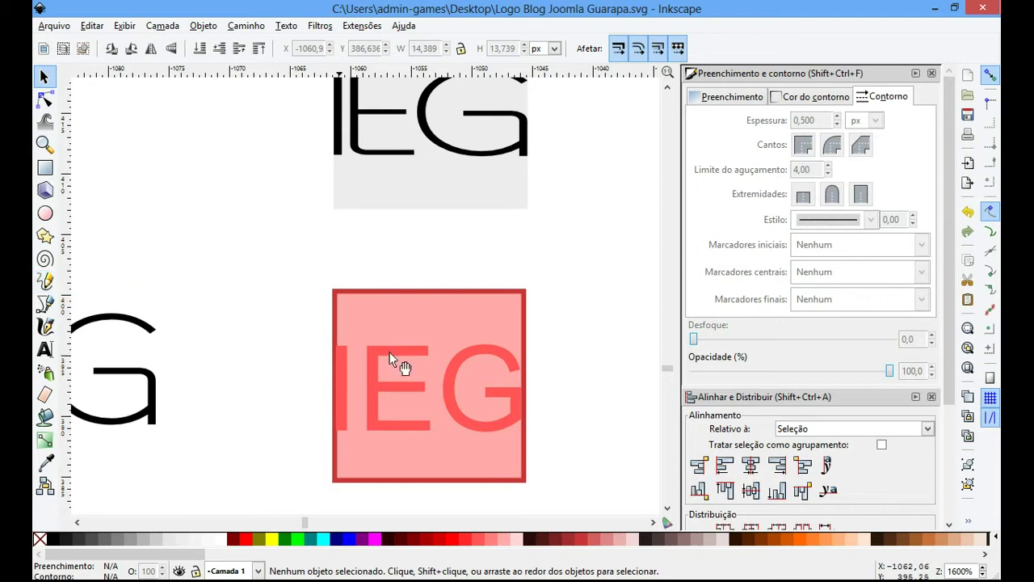
drag(450, 308, 413, 286)
key(ctrl+z)
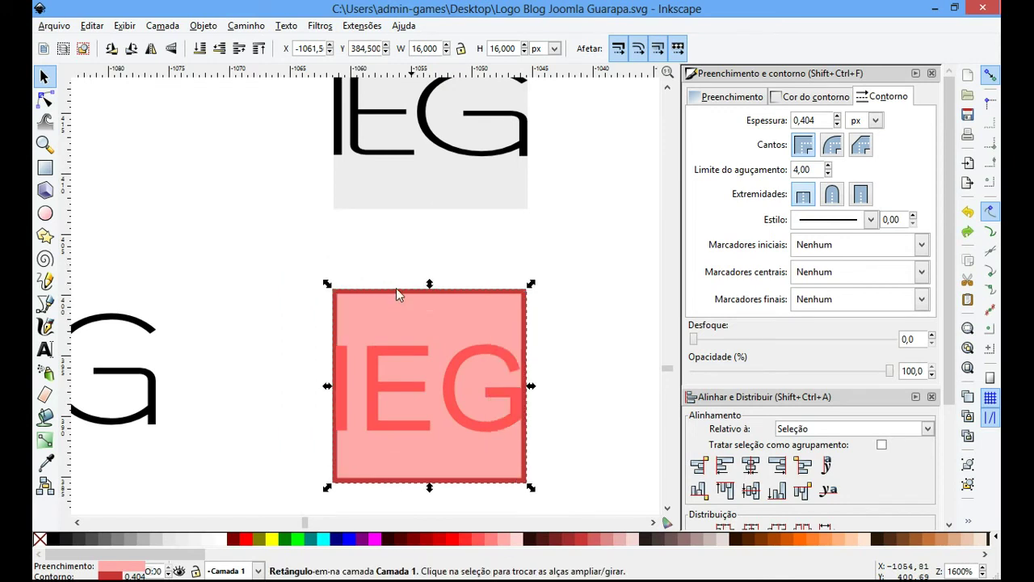
- Switch to the file manager's Curso de HTML 5 - CSS3 folder and select its Favicon subfolder
mouse_move(160, 572)
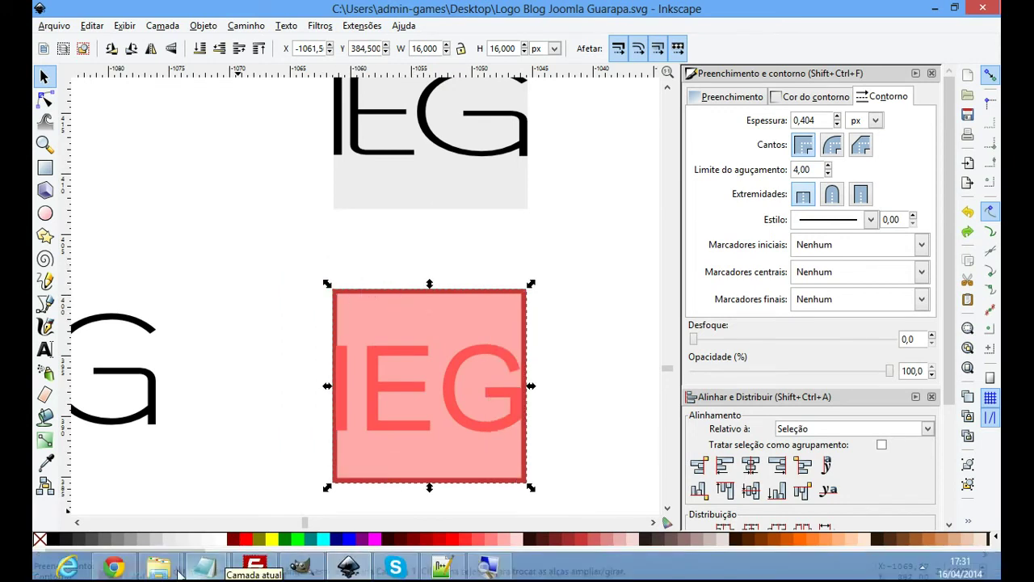
click(167, 514)
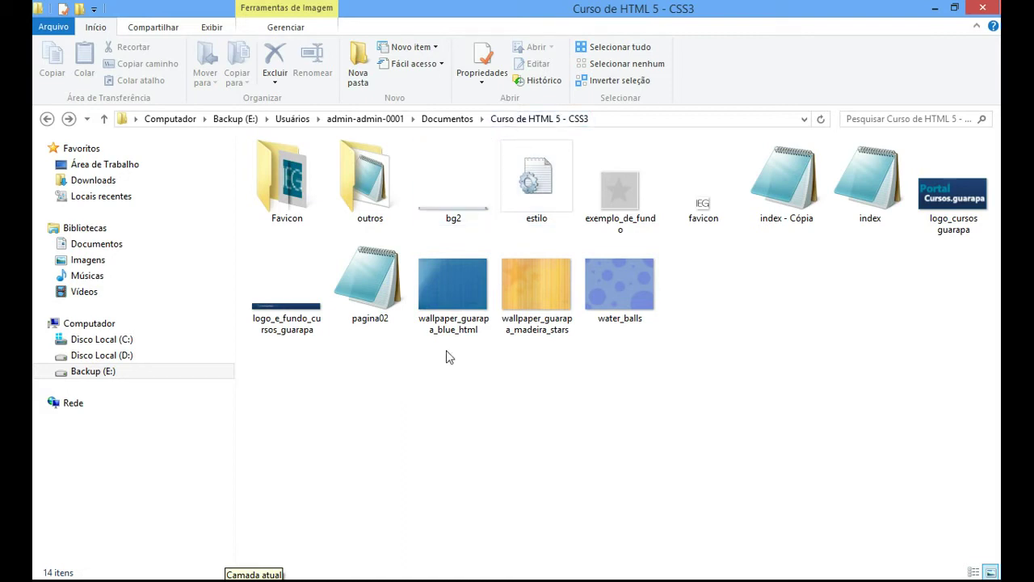
right_click(397, 388)
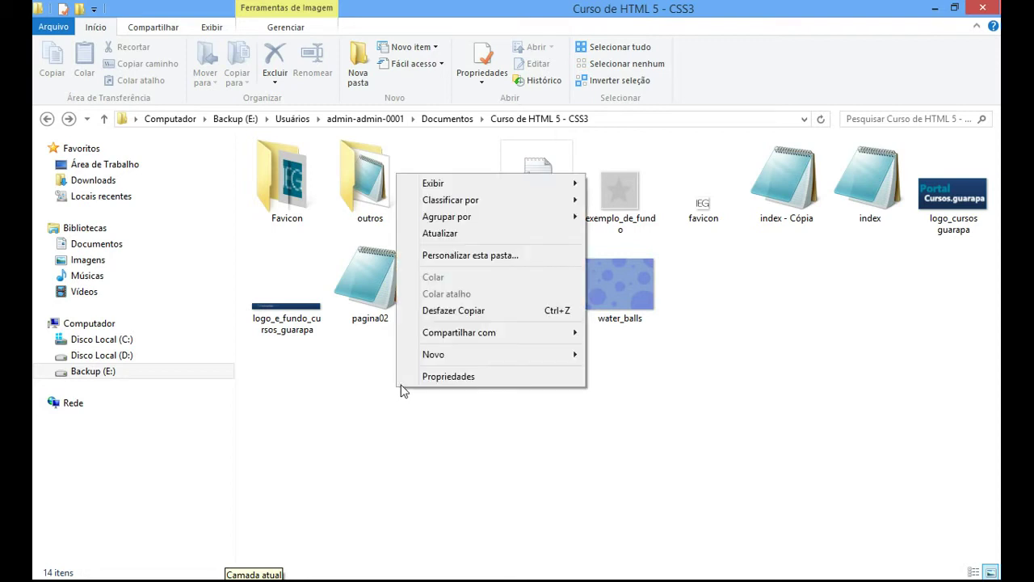
mouse_move(569, 358)
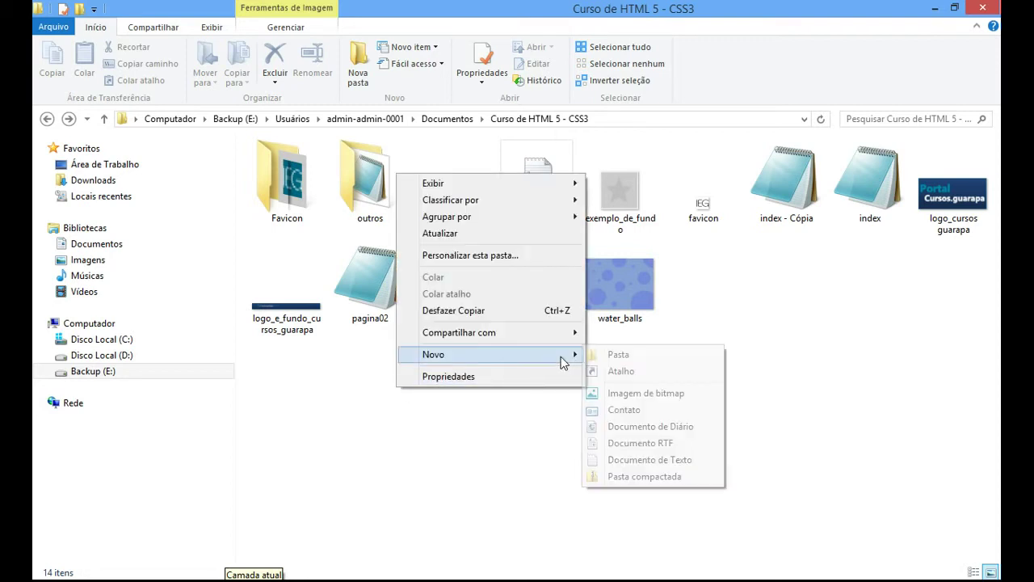
click(469, 441)
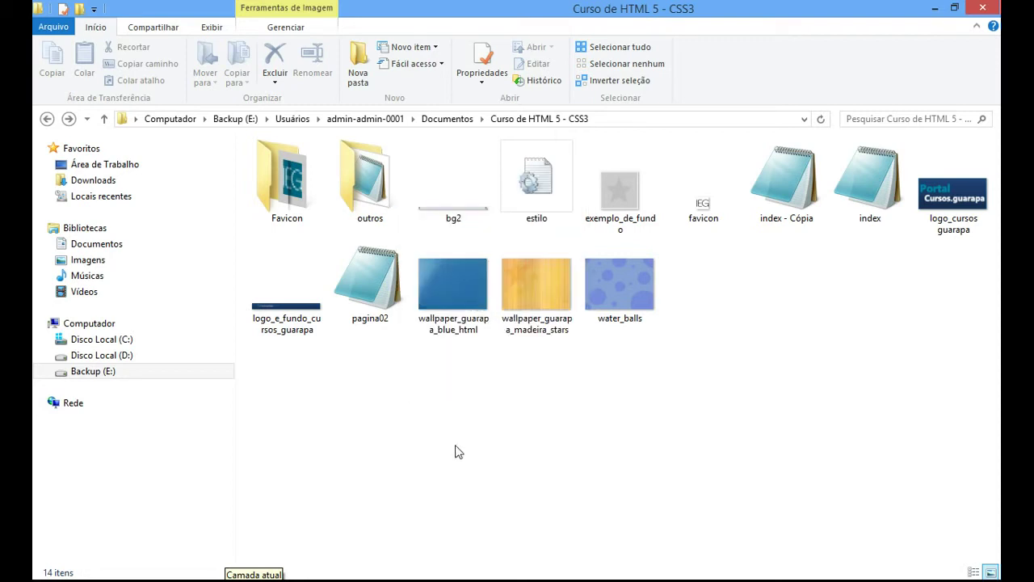
click(291, 220)
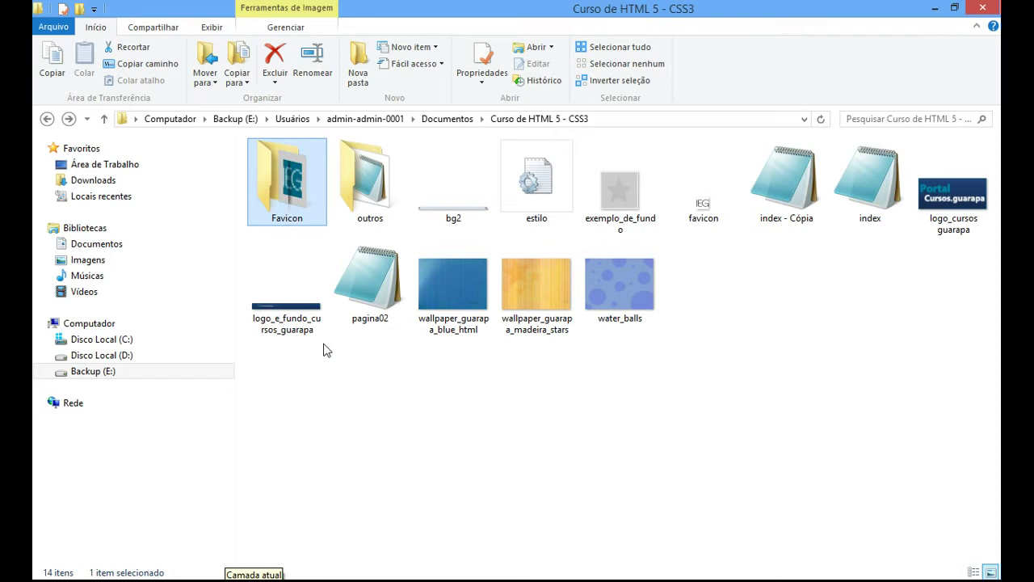
mouse_move(323, 578)
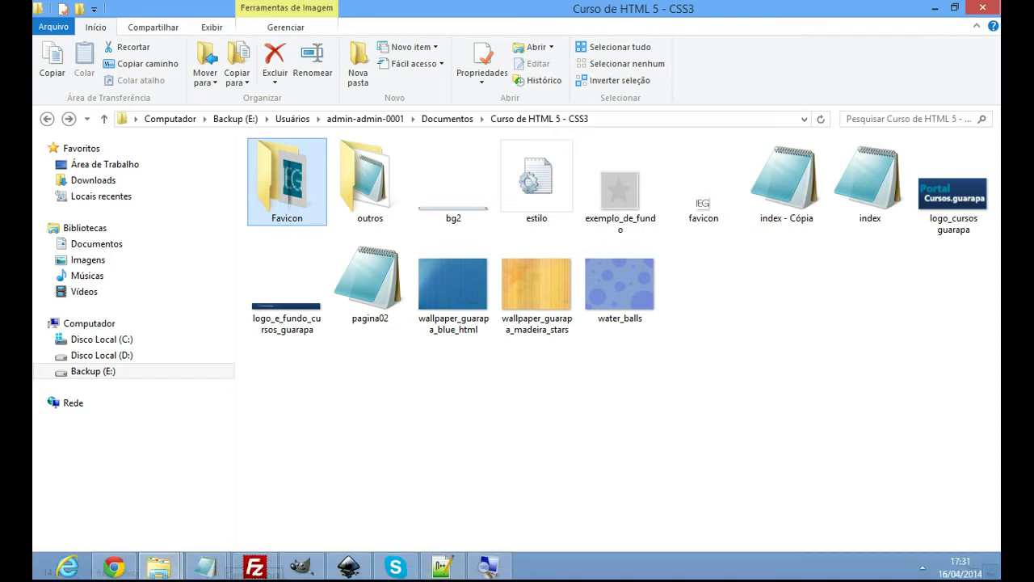
click(349, 567)
click(53, 26)
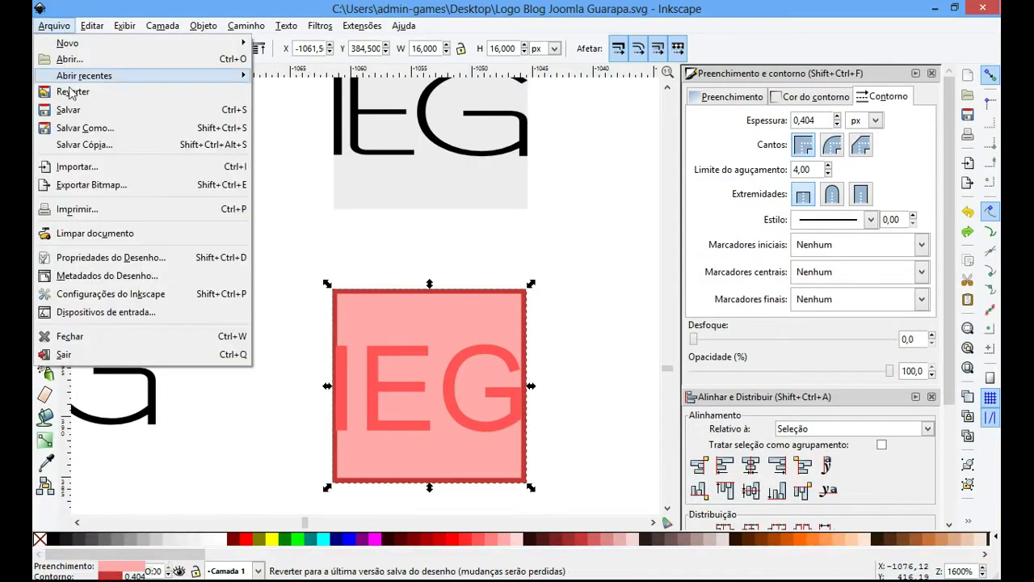
click(53, 26)
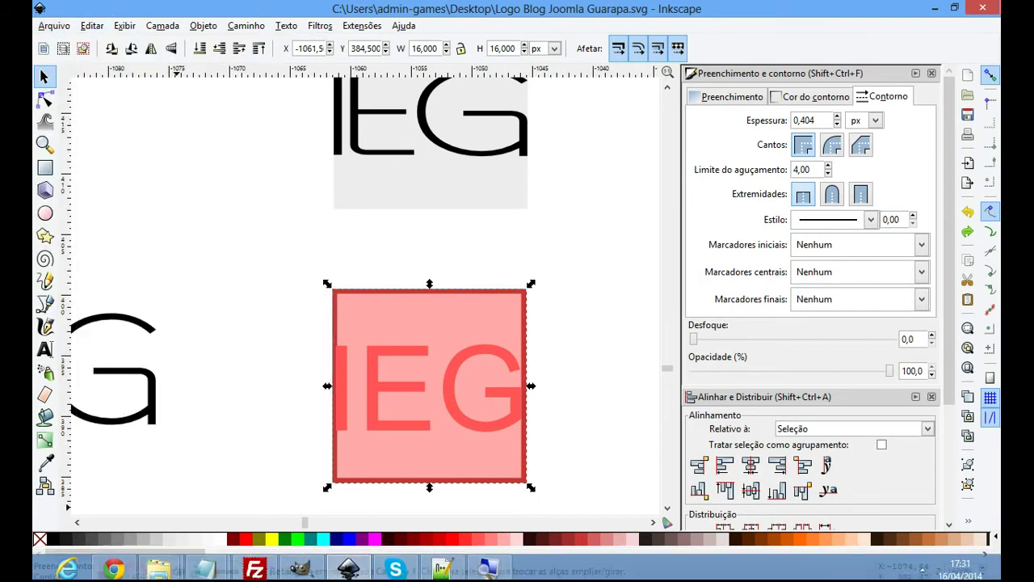
click(117, 568)
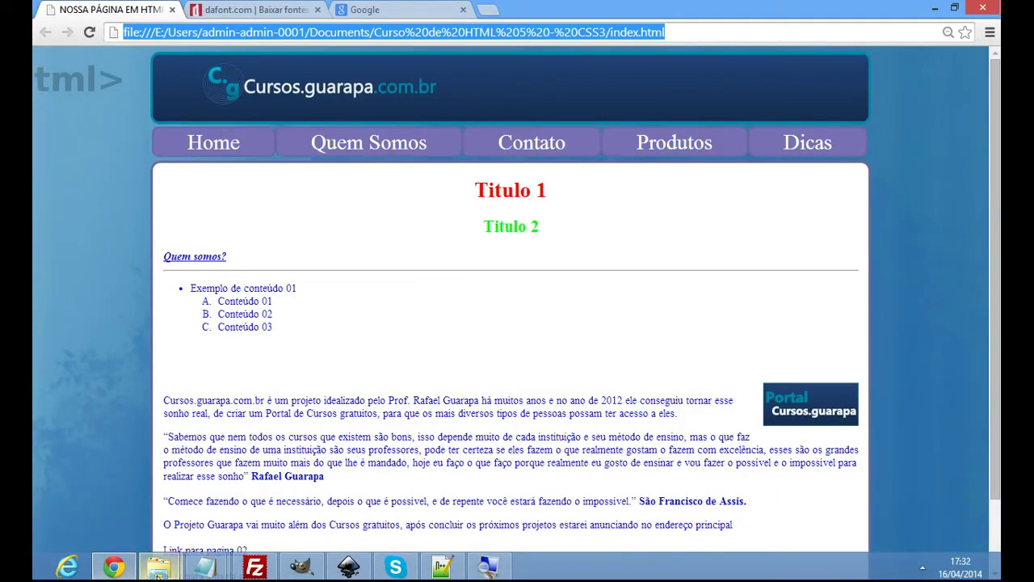
- Switch to the file manager, open the Favicon folder and look over its icon images
mouse_move(159, 569)
click(151, 505)
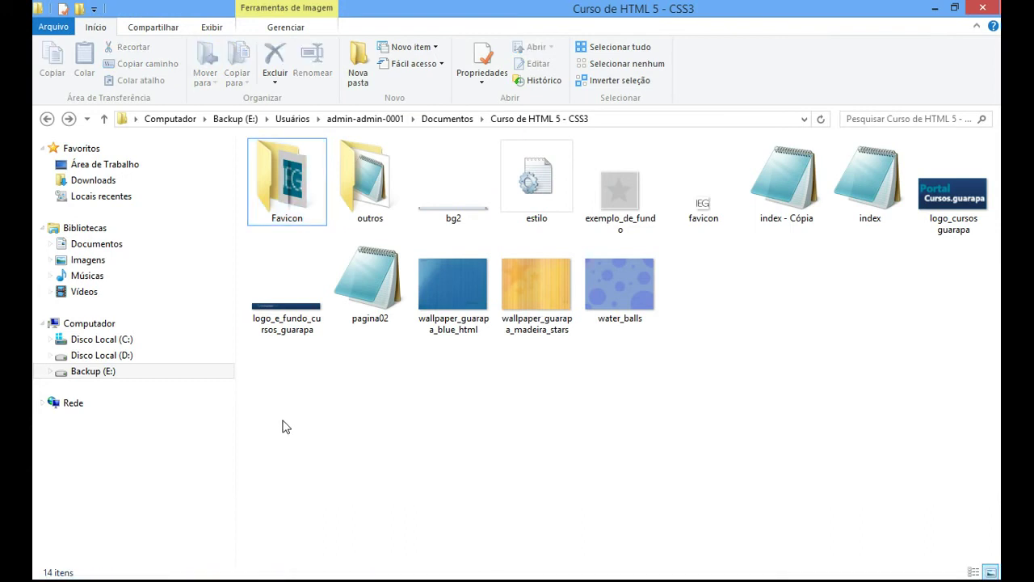
double_click(282, 211)
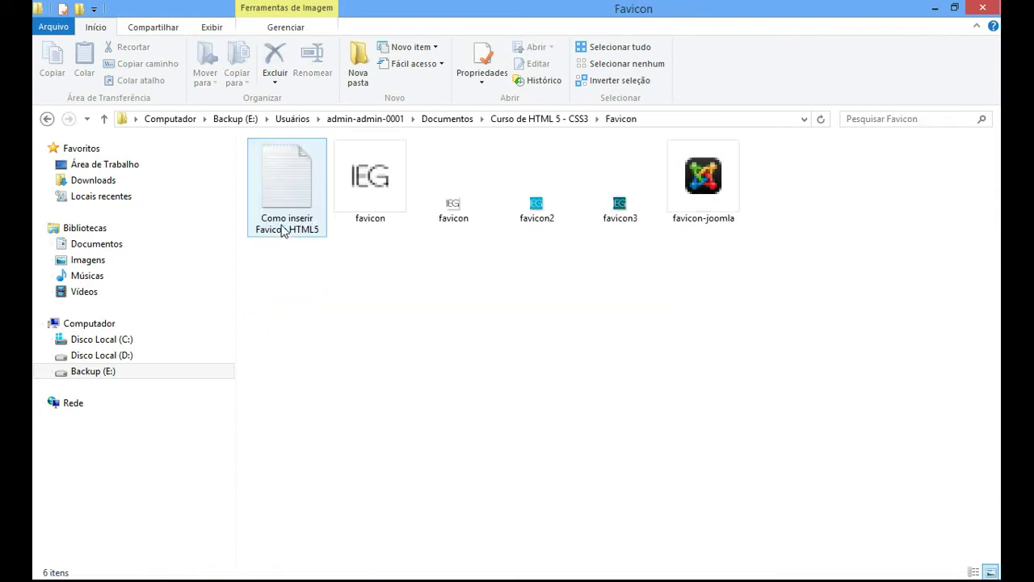
drag(839, 418, 396, 200)
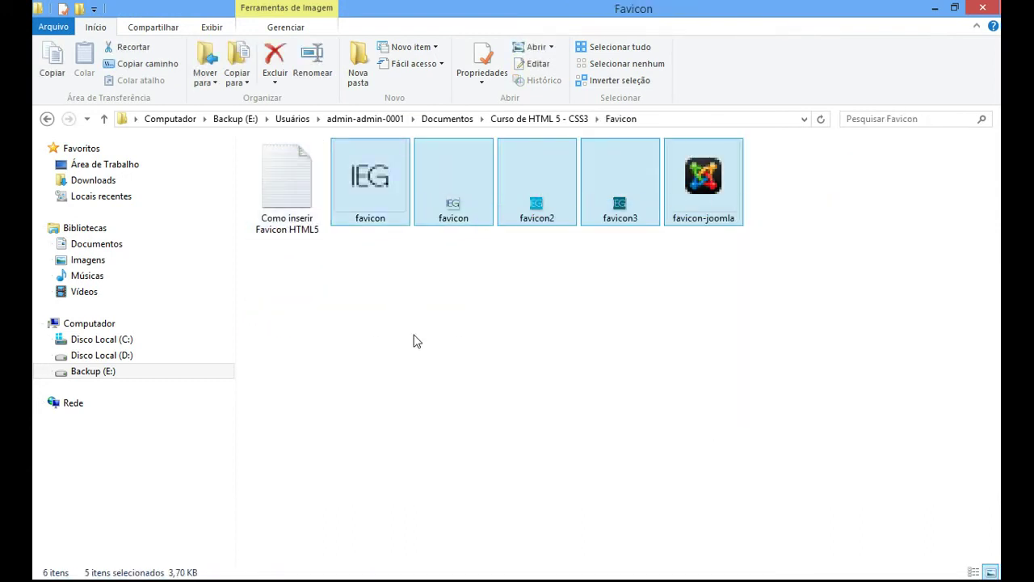
click(414, 345)
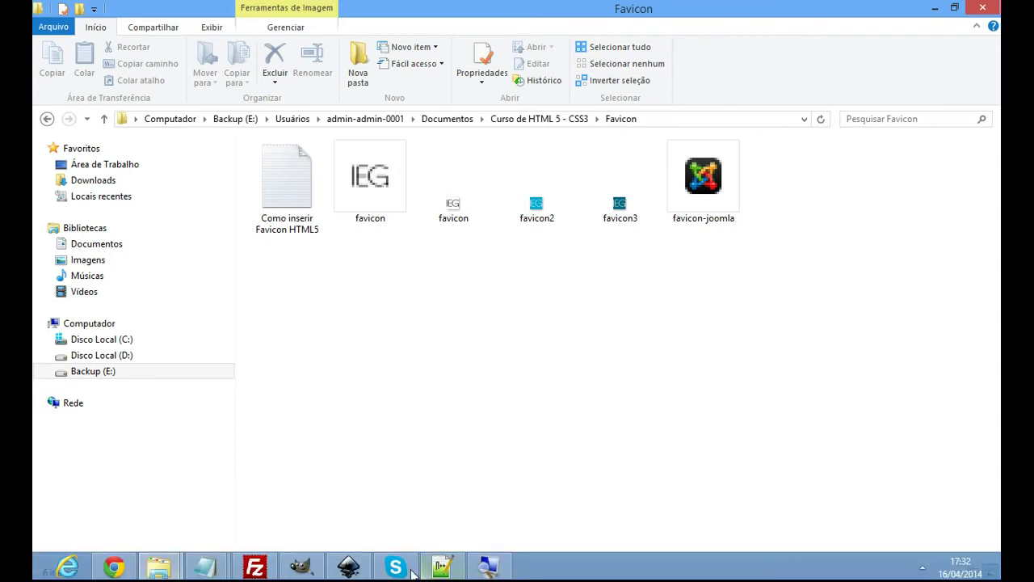
- Switch to Inkscape, set up a bitmap export of only the selected pink square and its IEG text, and close it without exporting
click(349, 572)
scroll(272, 314, down, 2)
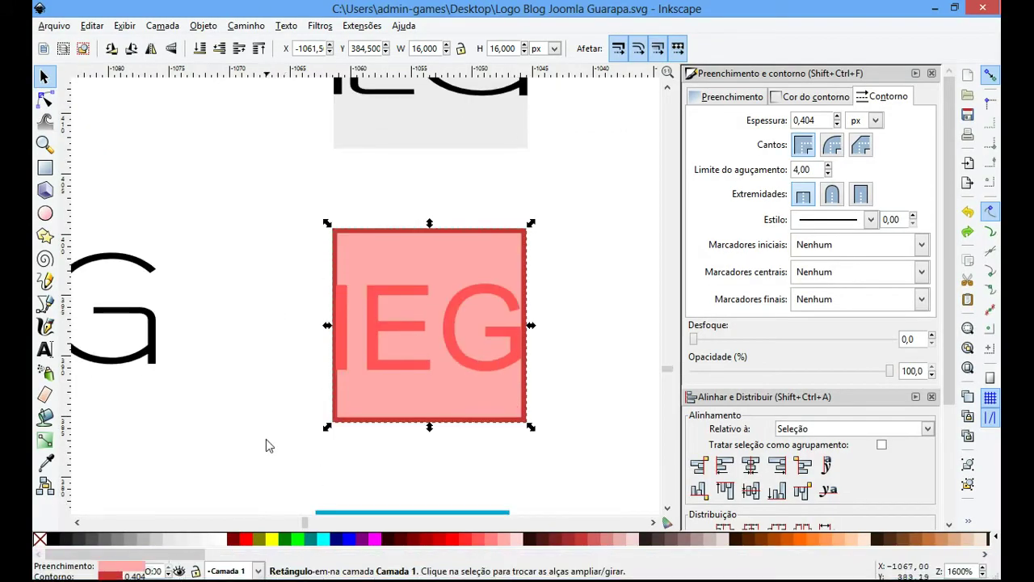
click(266, 441)
drag(261, 462, 606, 171)
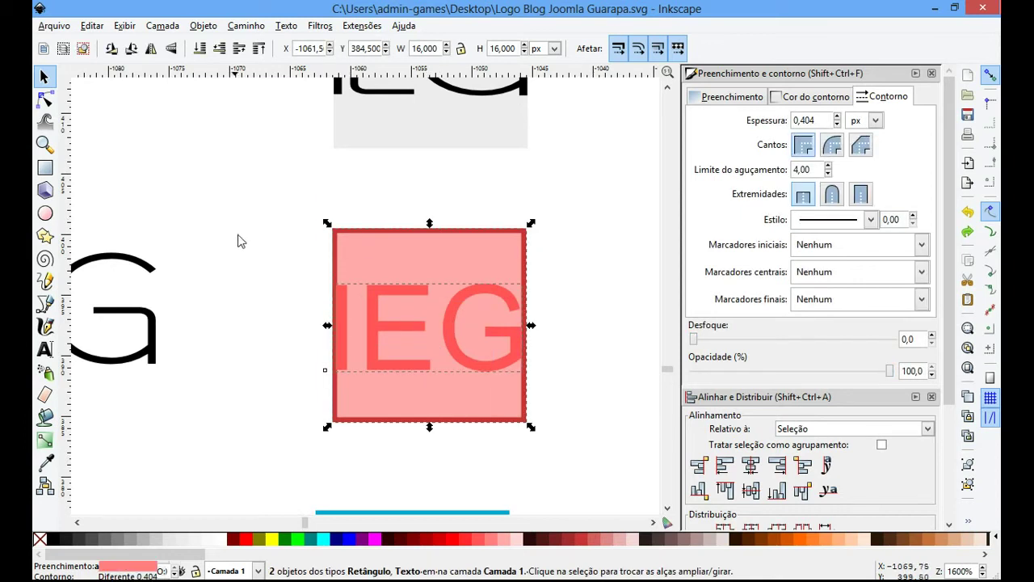
click(265, 164)
drag(264, 164, 595, 480)
click(68, 29)
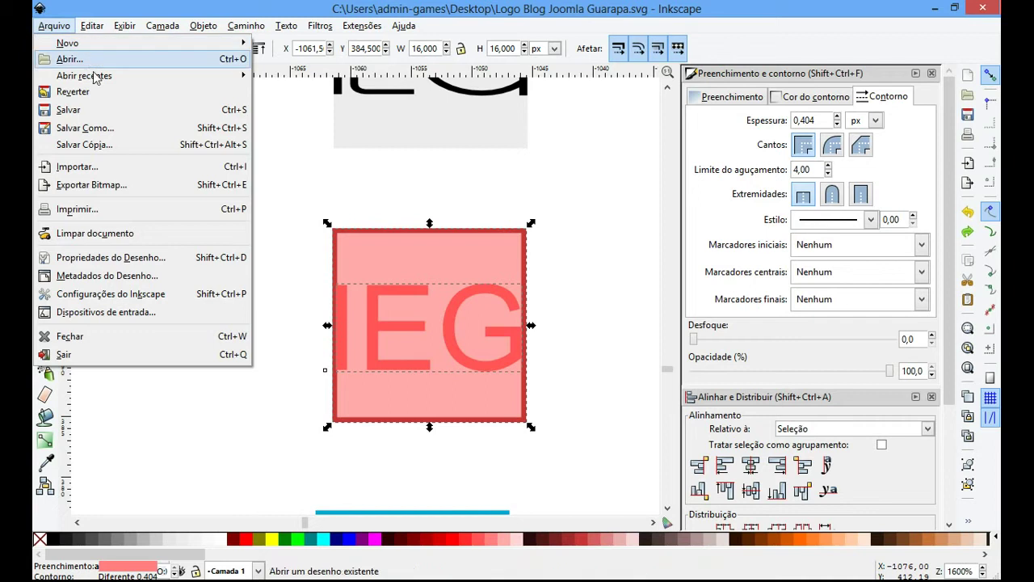
click(118, 195)
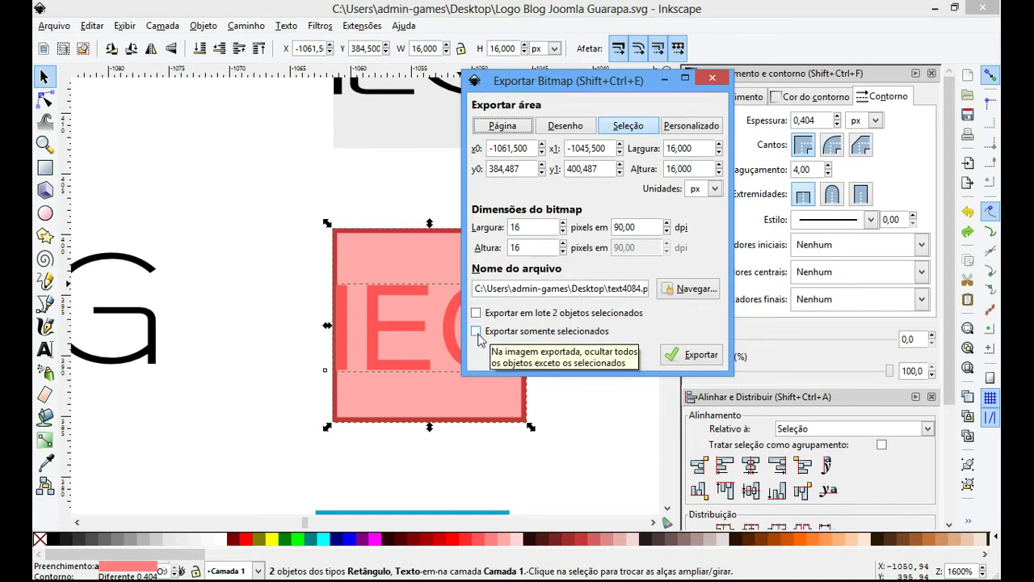
click(478, 335)
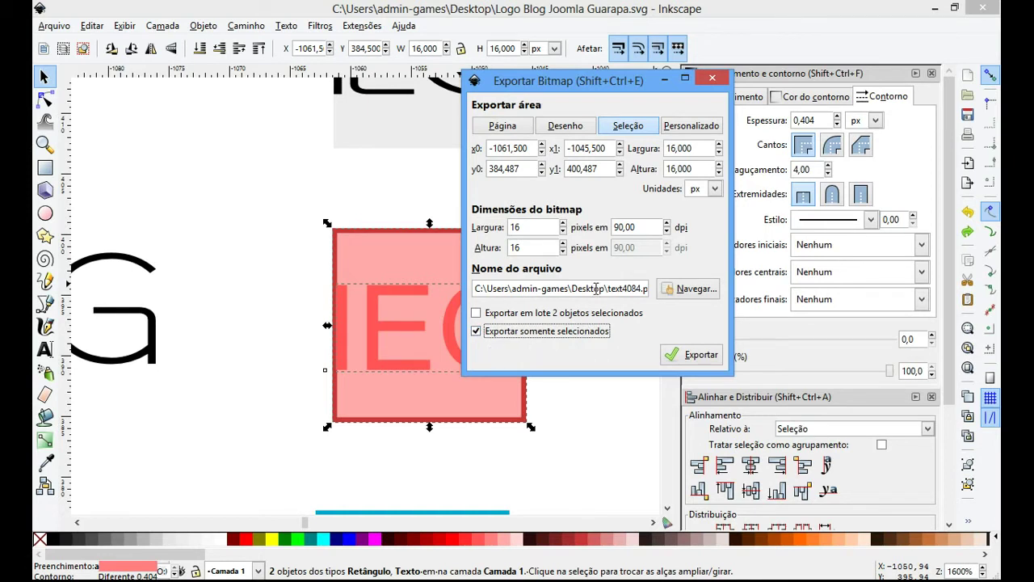
drag(608, 288, 651, 288)
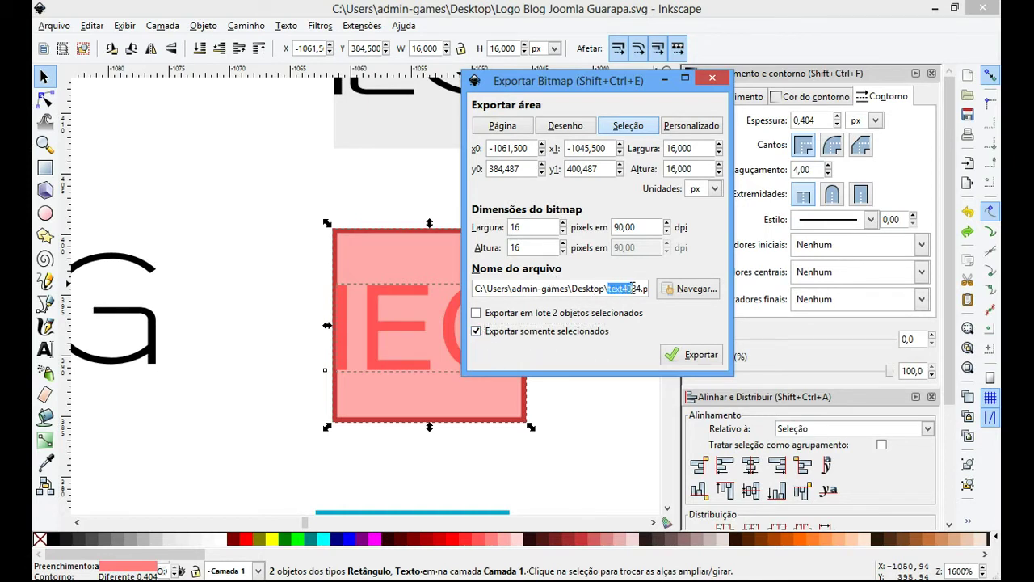
click(712, 78)
click(597, 371)
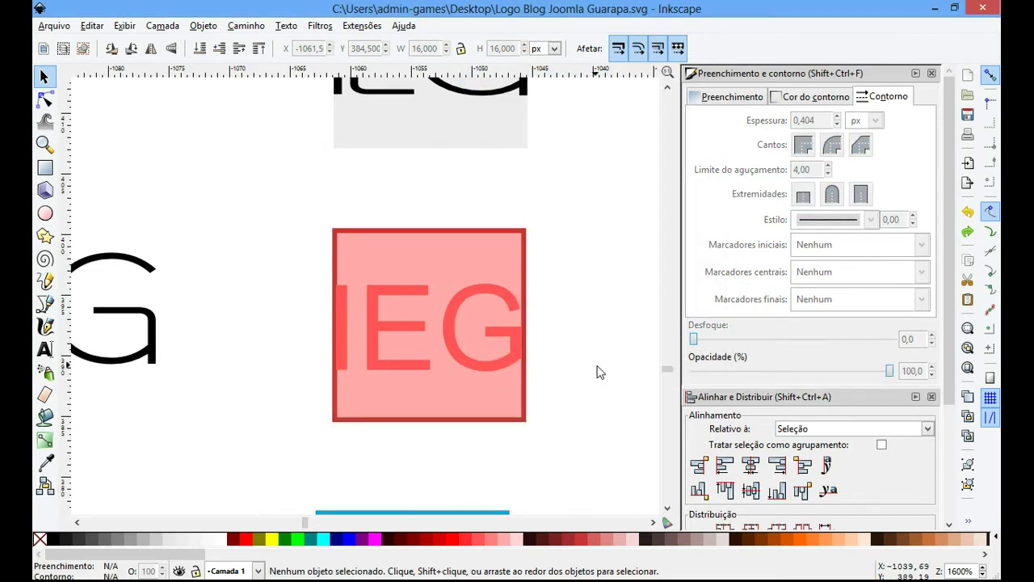
- Check the plain black IEG logo beside the pink square by selecting it with its background rectangle, and deselect it
scroll(311, 374, down, 2)
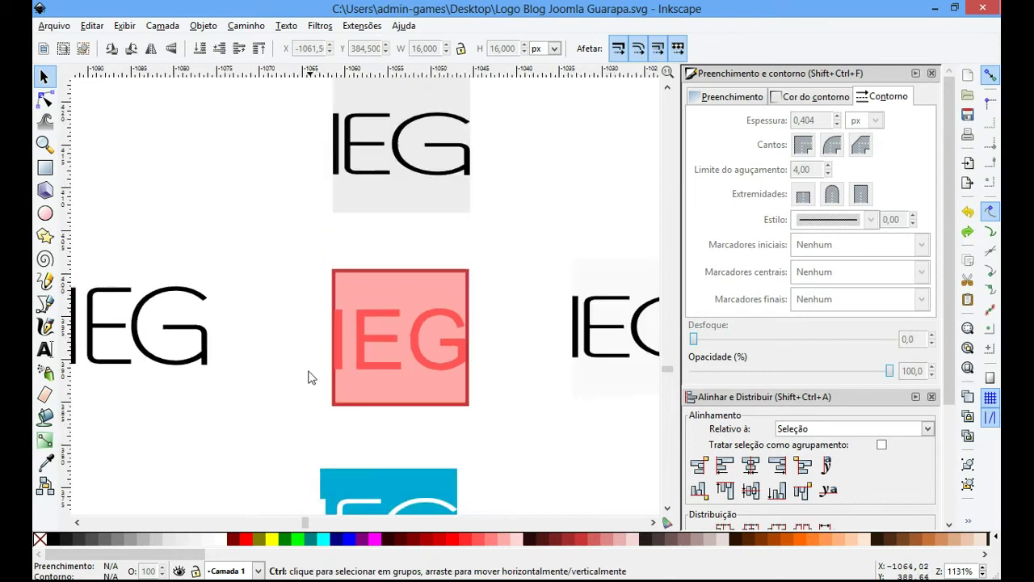
scroll(307, 379, left, 2)
drag(161, 405, 336, 241)
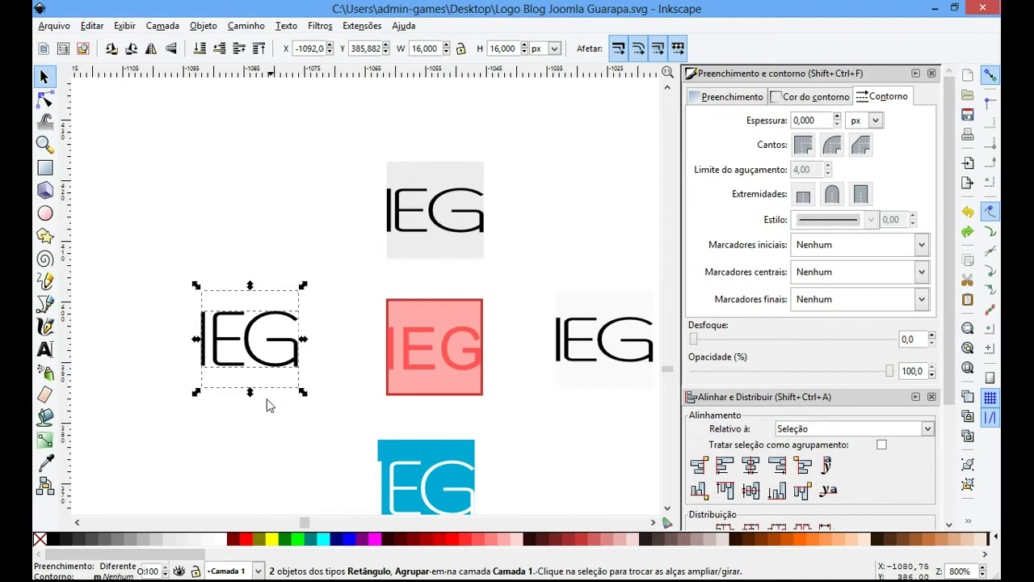
click(265, 423)
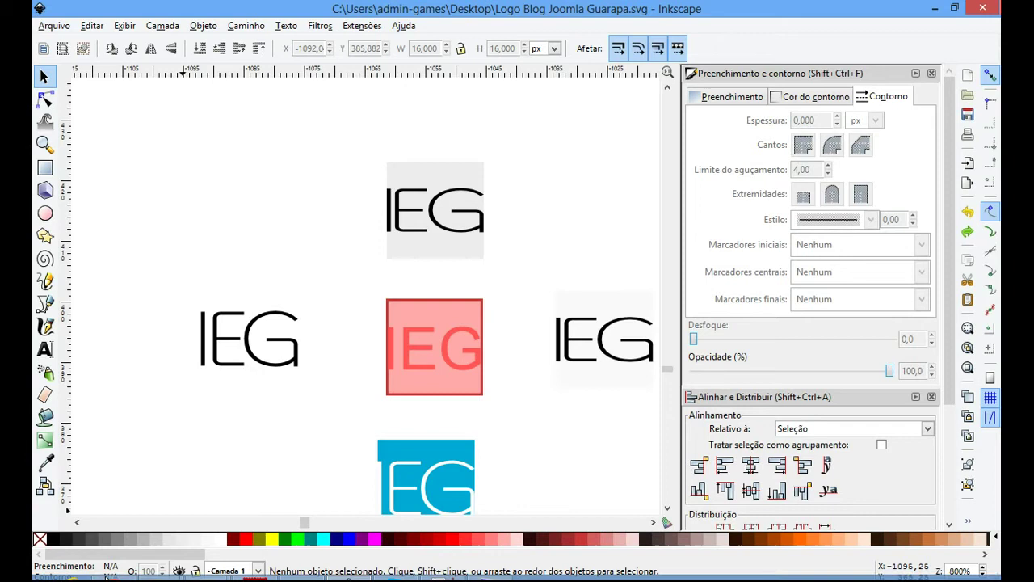
- Switch to the Favicon folder and open the small plain IEG favicon image enlarged in Windows Photo Viewer
mouse_move(159, 566)
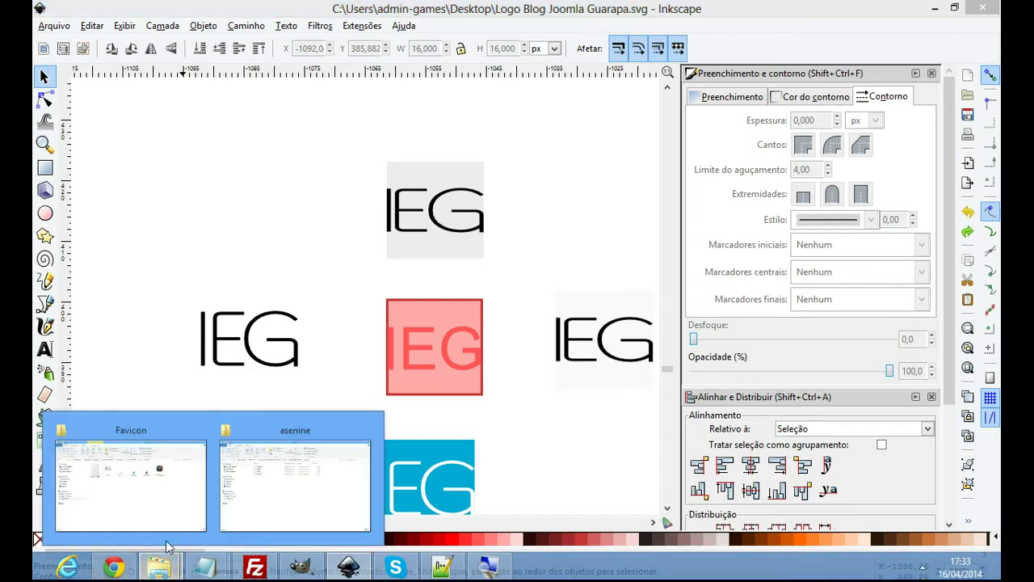
click(170, 499)
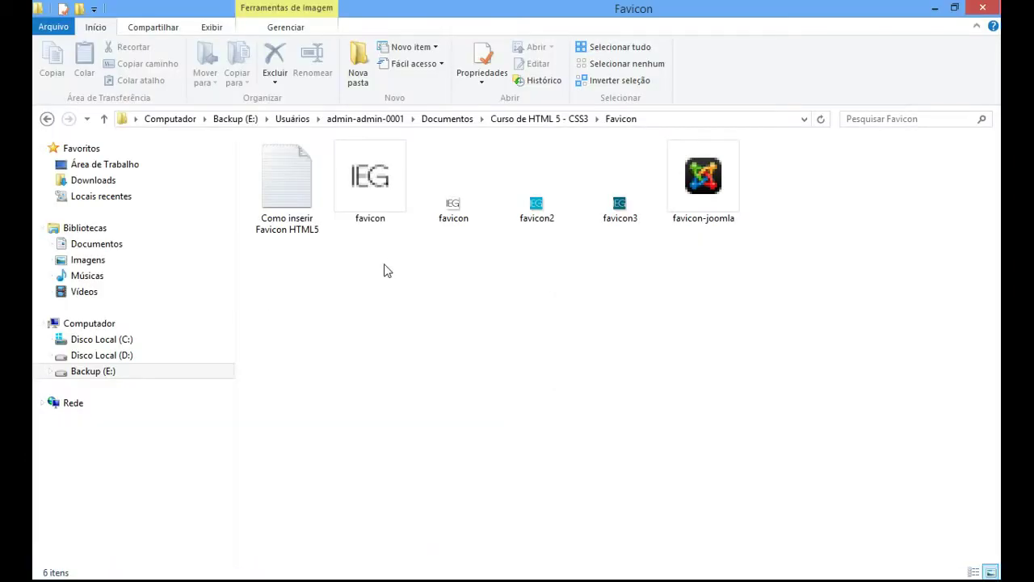
double_click(450, 203)
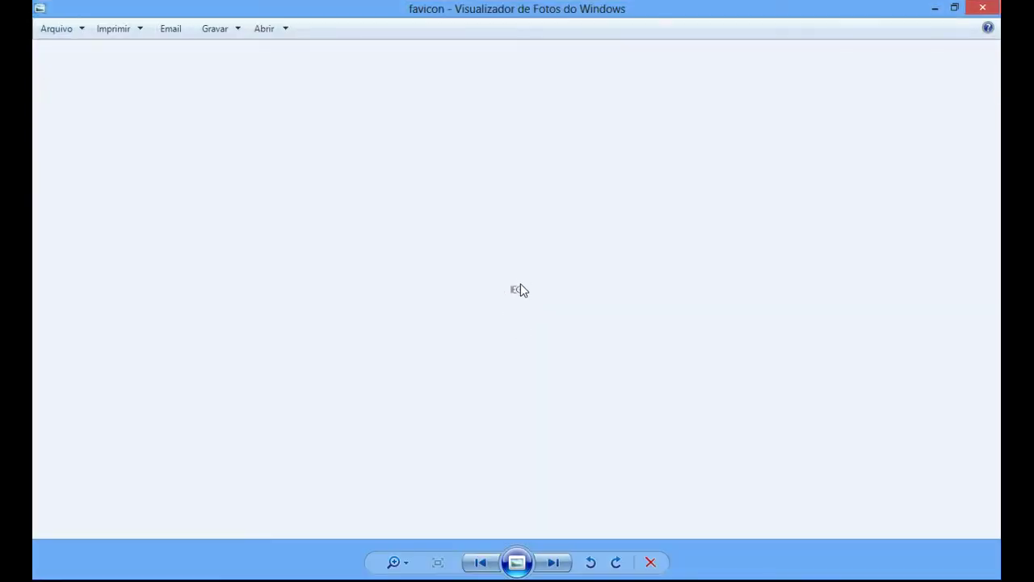
scroll(524, 299, up, 2)
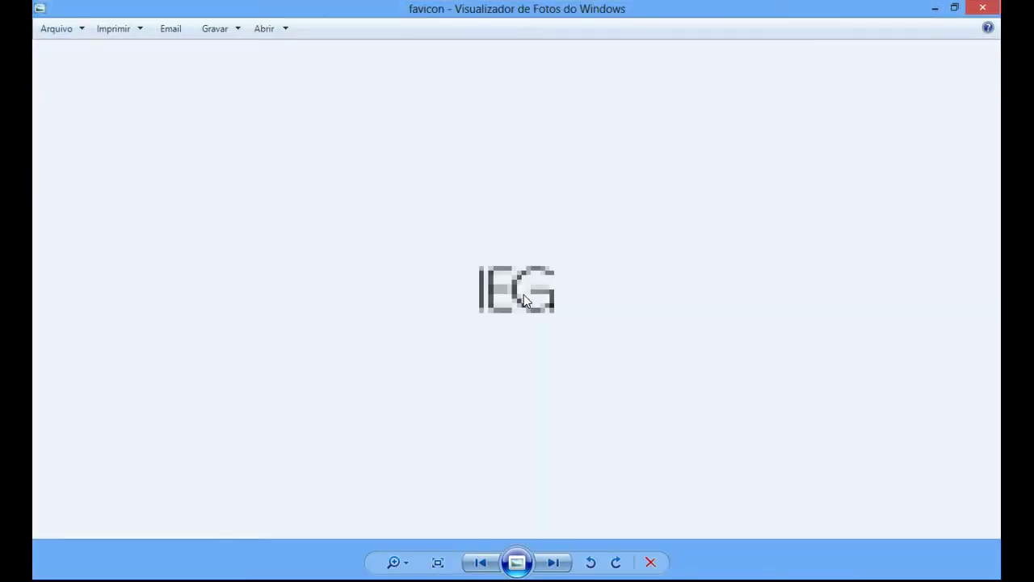
- View favicon2 and the images after it through favicon-joomla in Windows Photo Viewer, and inspect the Joomla icon's pixels enlarged
key(alt+F4)
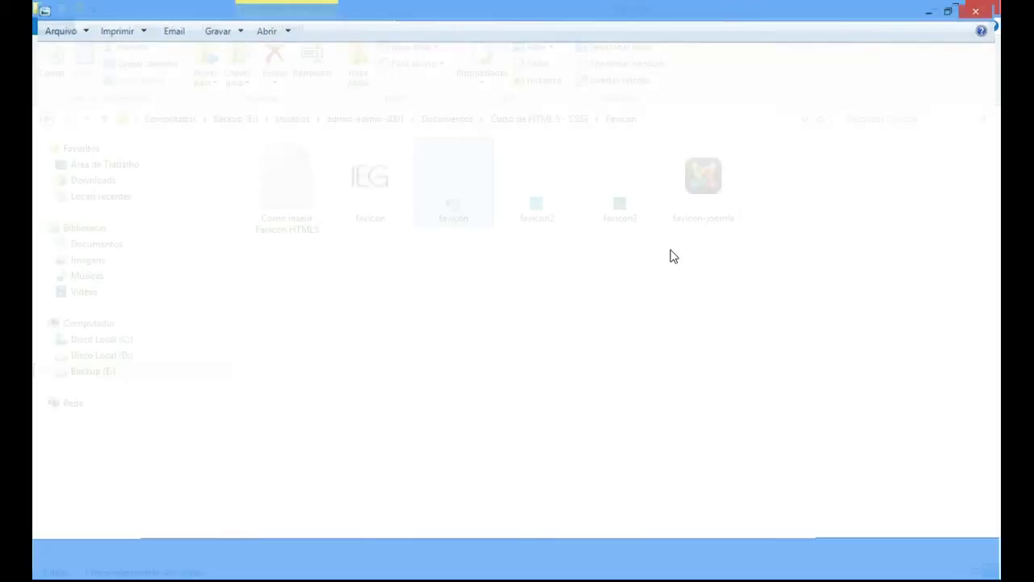
click(549, 294)
click(543, 214)
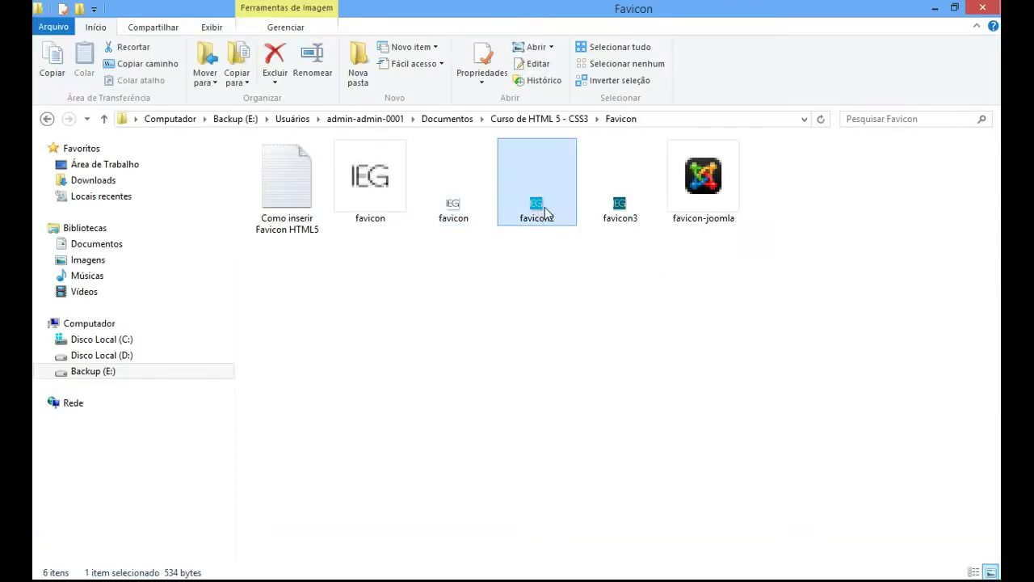
double_click(547, 211)
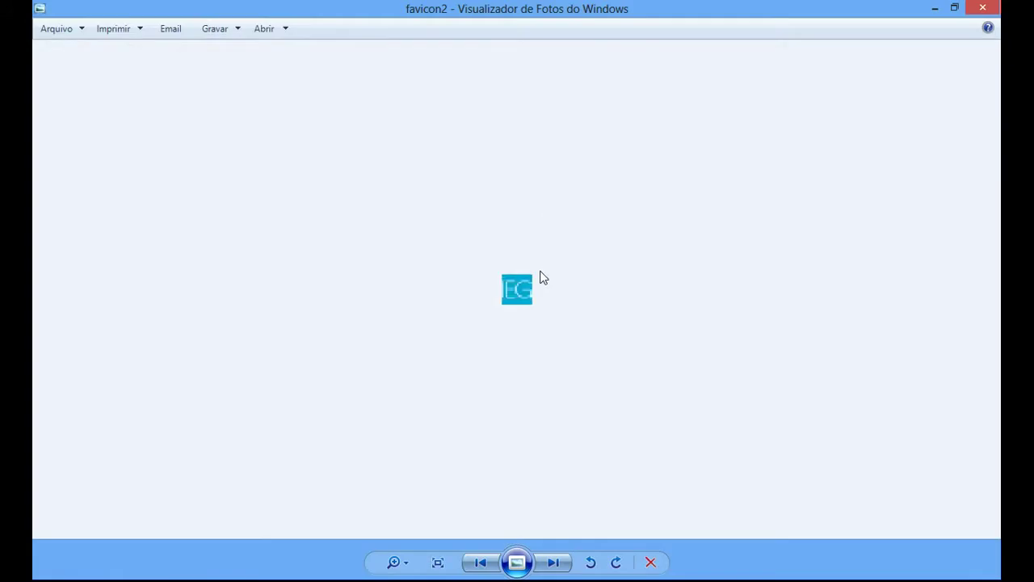
key(Right)
key(Right)
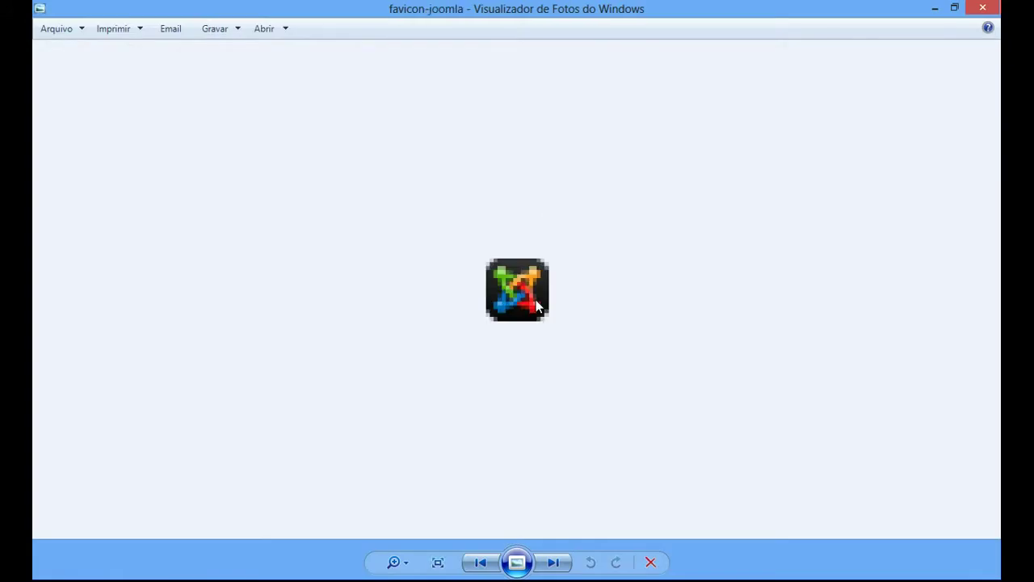
scroll(529, 301, up, 2)
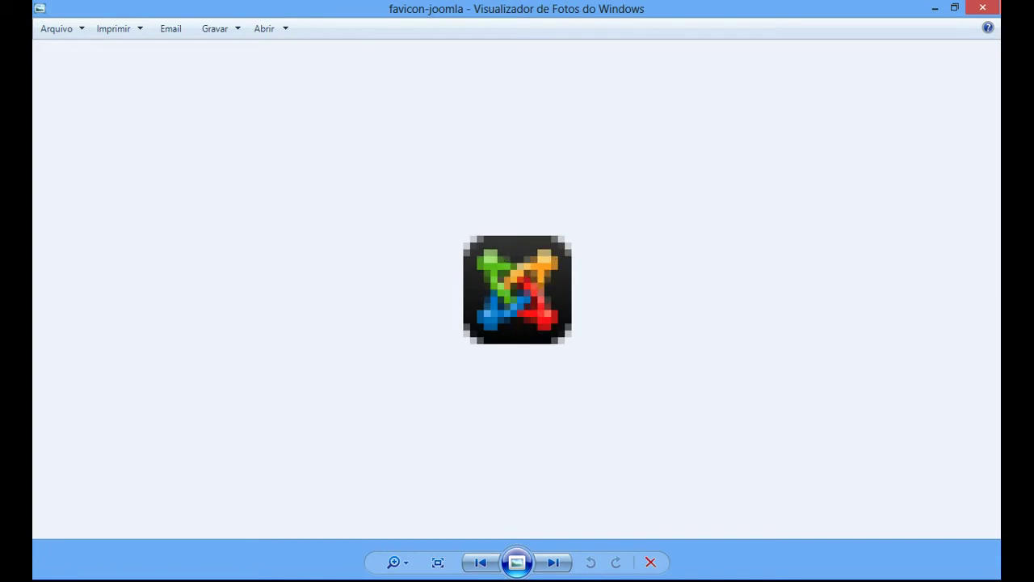
- Switch to Inkscape, draw a freehand line across the pink IEG square as a trial, and undo it
click(348, 571)
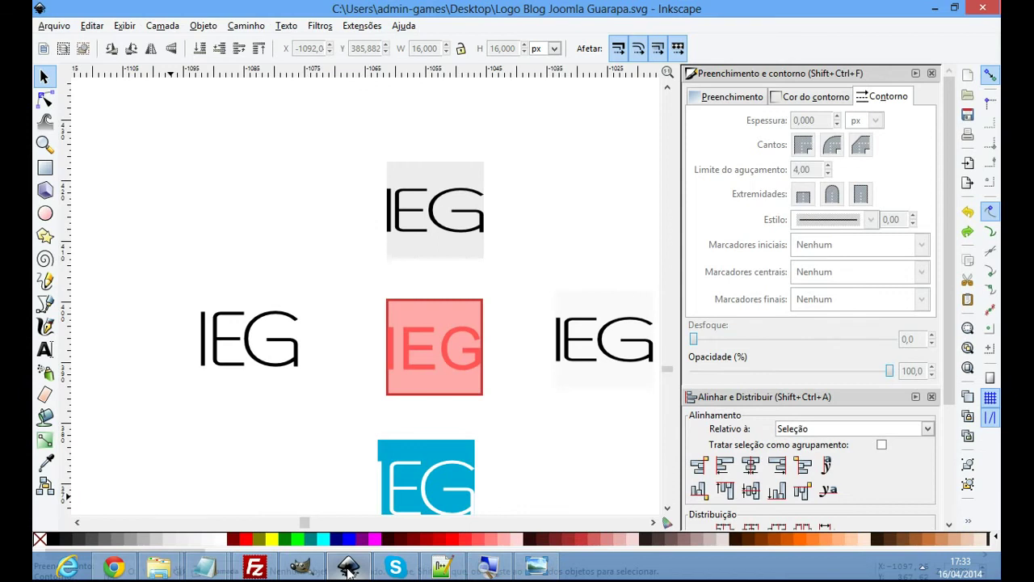
click(44, 280)
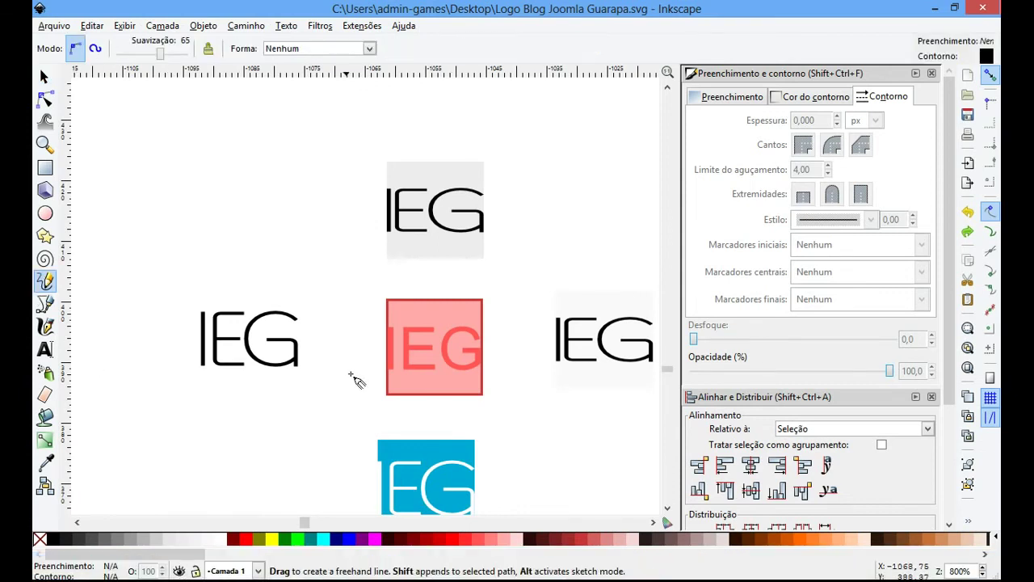
scroll(396, 395, up, 2)
mouse_move(338, 407)
mouse_down()
mouse_move(387, 402)
mouse_move(470, 438)
mouse_move(538, 330)
mouse_up()
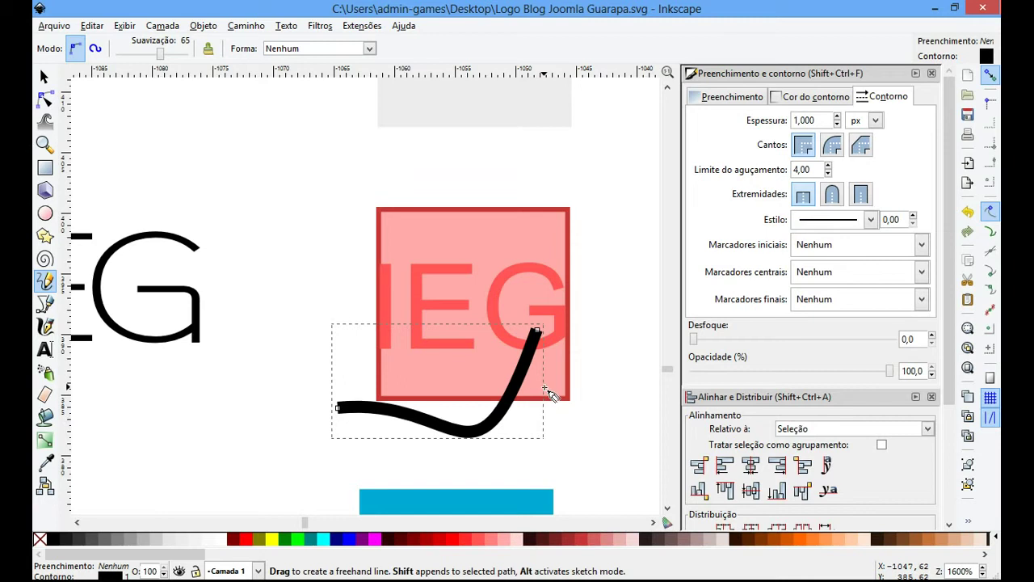
key(ctrl+z)
scroll(539, 388, down, 3)
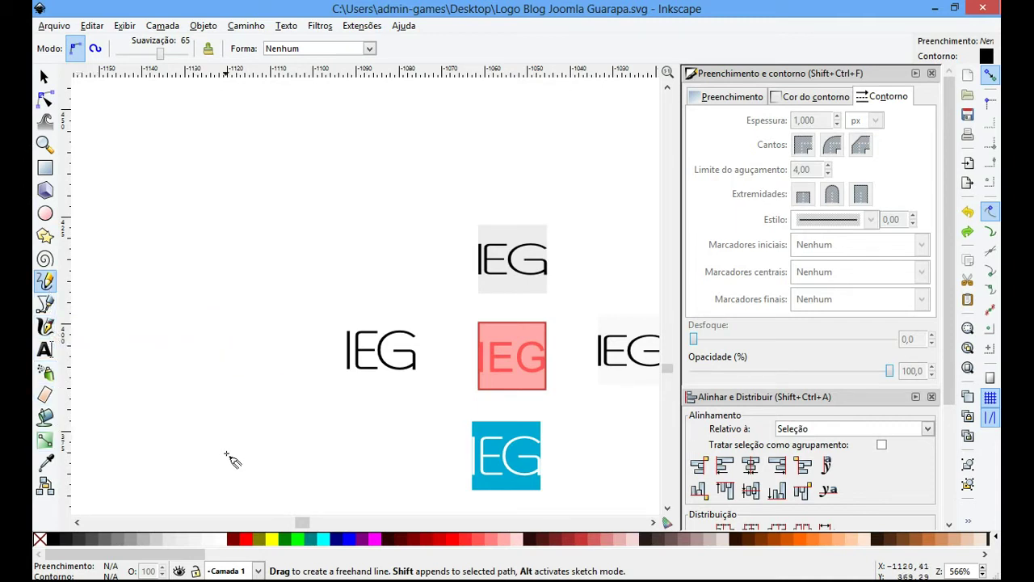
- Return to the Favicon folder and view the favicon PNG image at its actual size
click(936, 7)
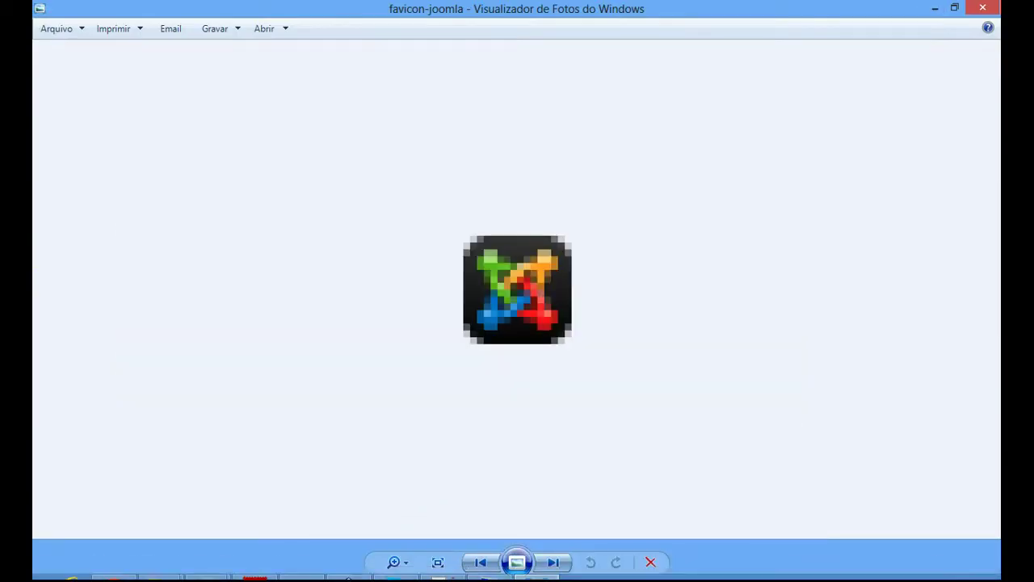
click(983, 7)
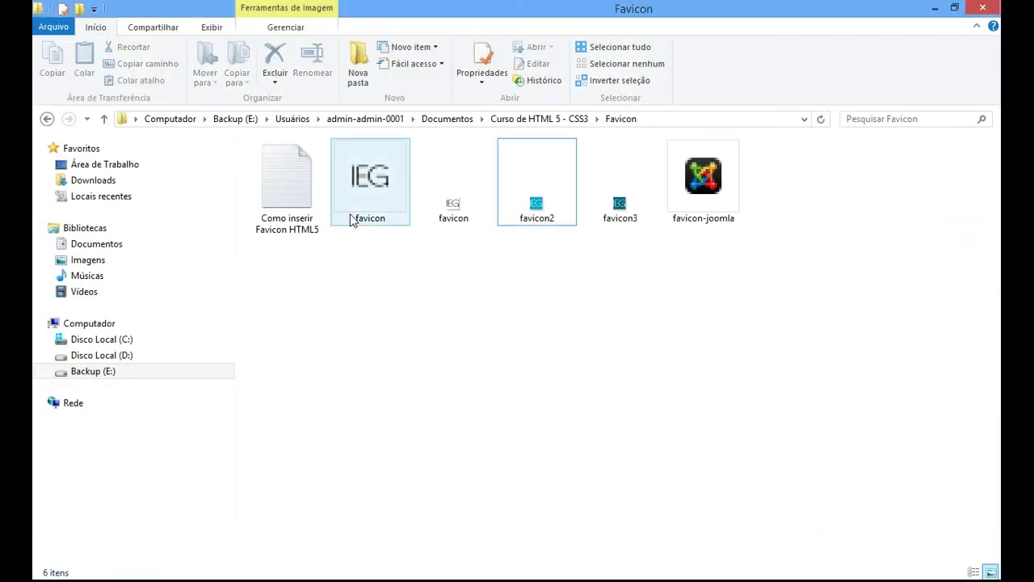
double_click(453, 212)
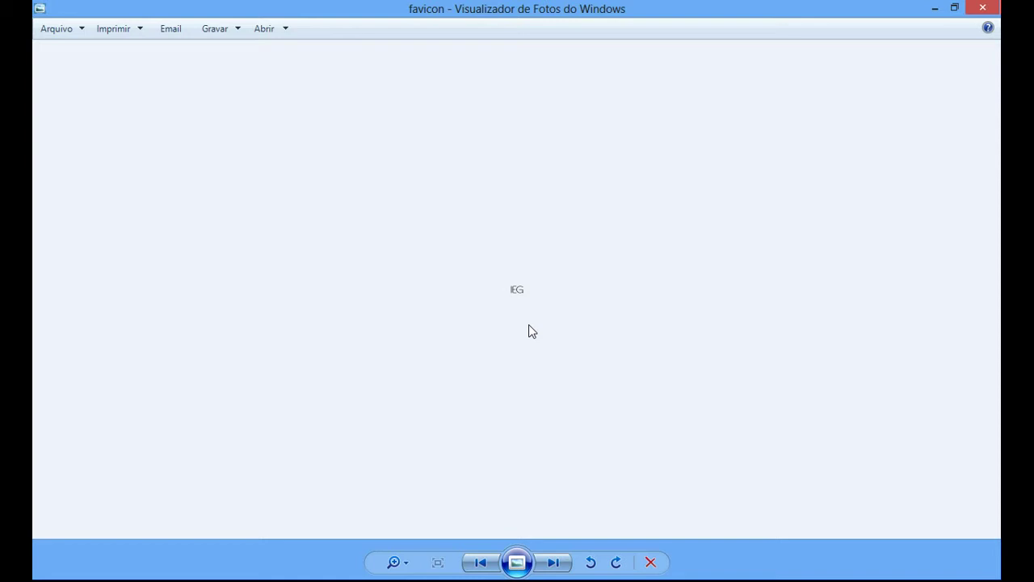
click(982, 8)
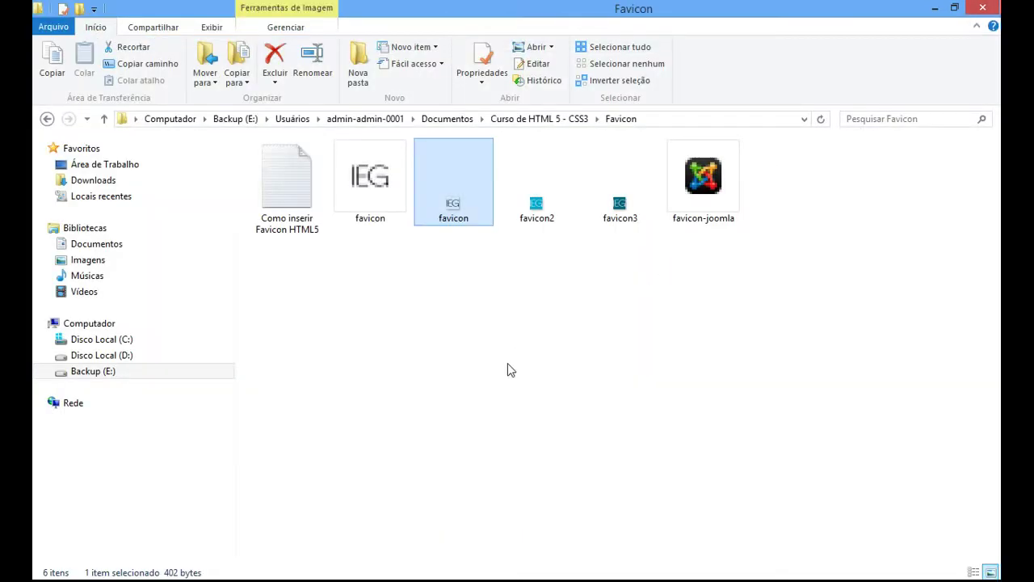
- Compare the file type, dimensions and size of the PNG and icon versions of favicon in the folder
mouse_move(467, 222)
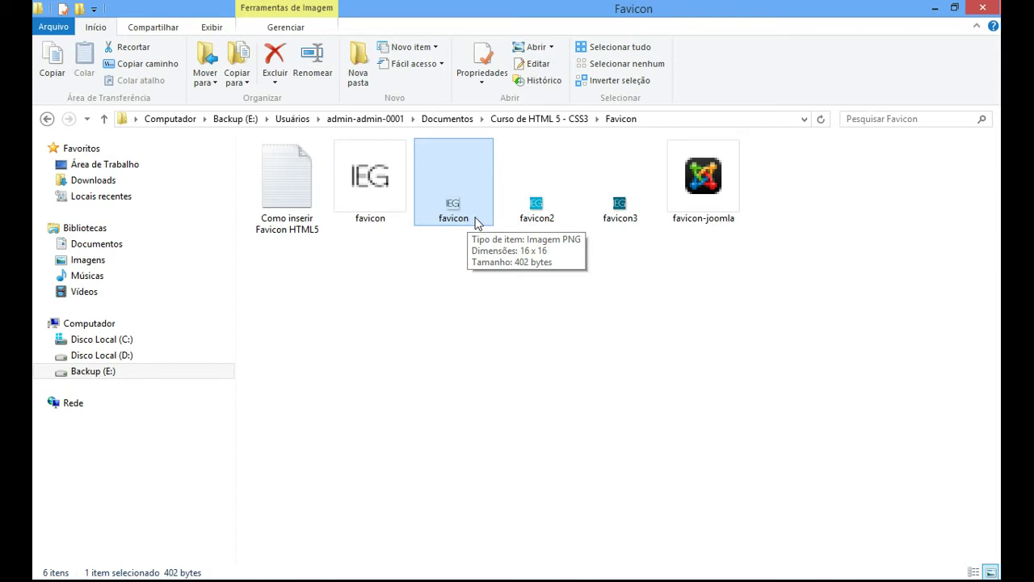
click(384, 199)
click(451, 221)
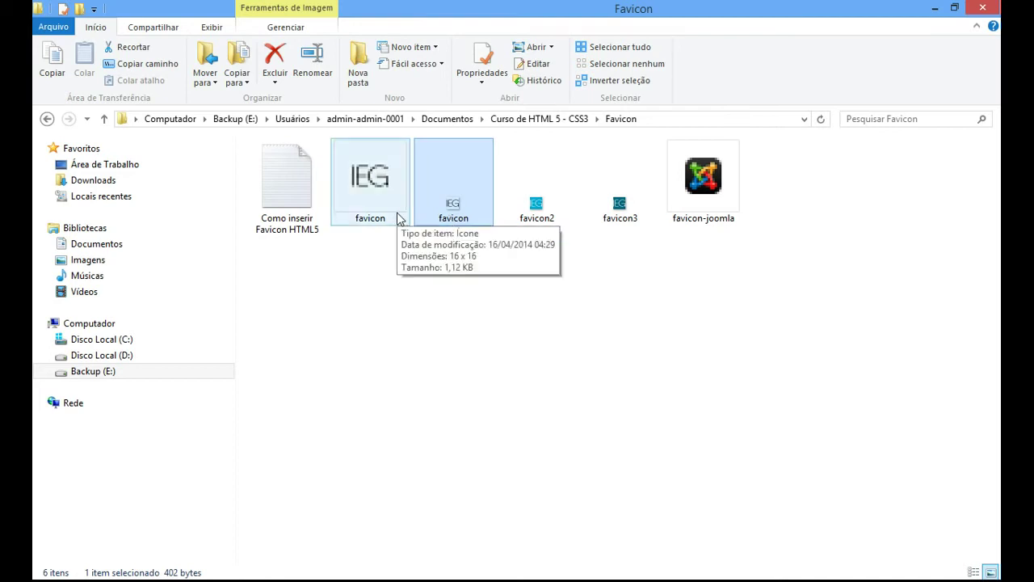
click(397, 218)
click(455, 223)
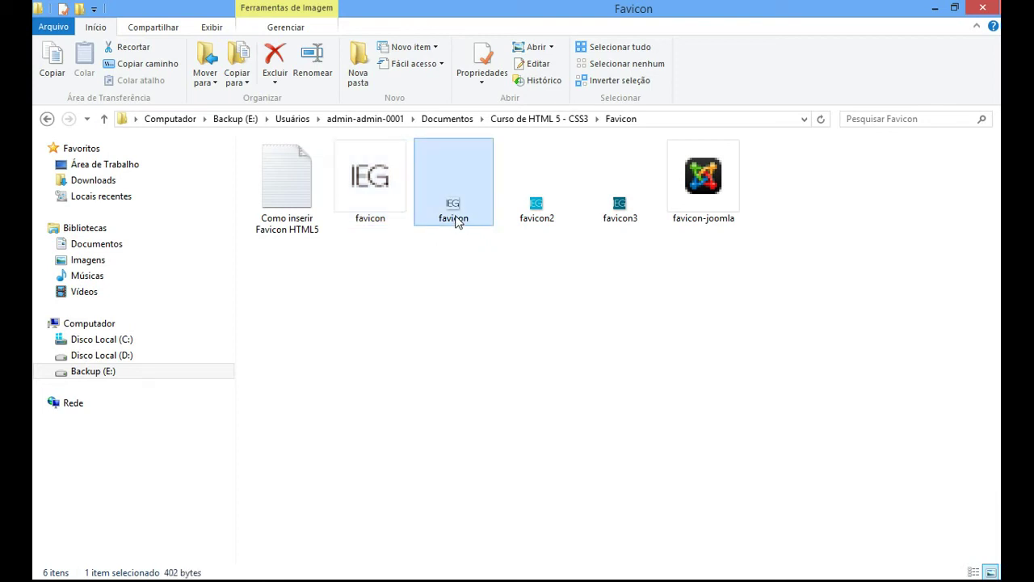
drag(437, 298, 368, 184)
click(378, 211)
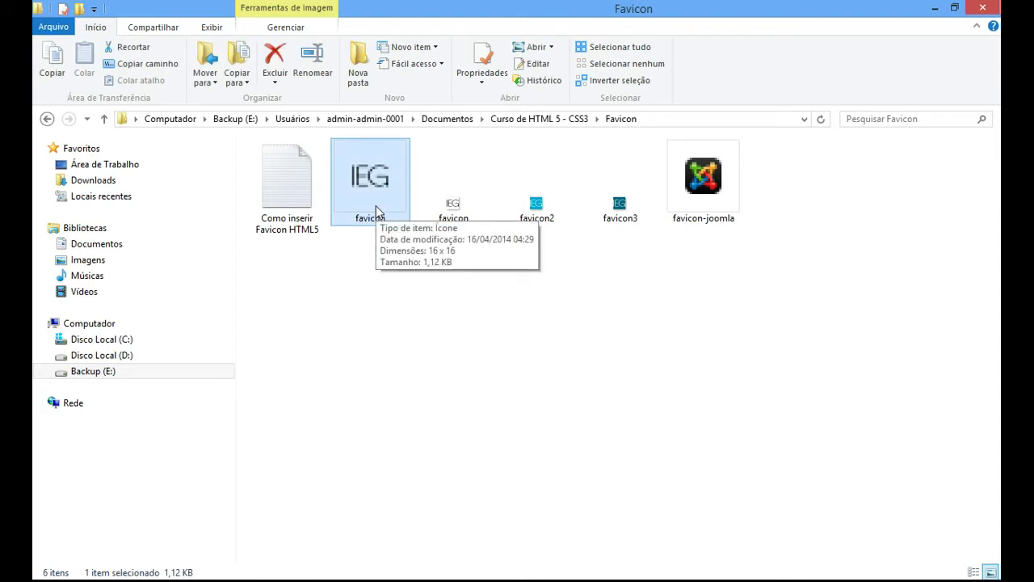
- Check the file type in the properties of the favicon icon file and close them
right_click(376, 205)
click(383, 472)
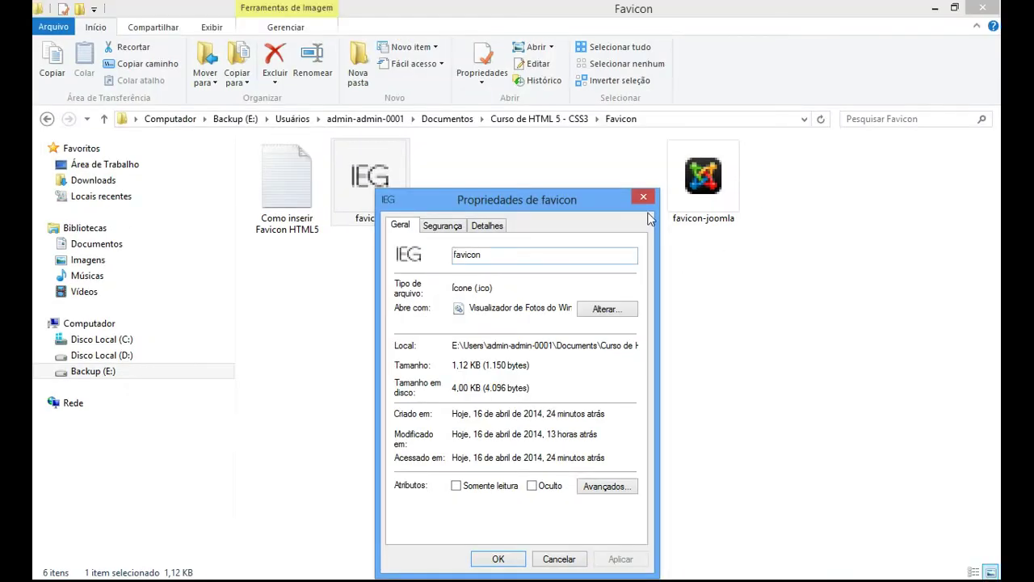
click(642, 199)
- View the favicon icon file at actual size in Windows Photo Viewer, and select both favicon files in the folder
drag(492, 292, 412, 258)
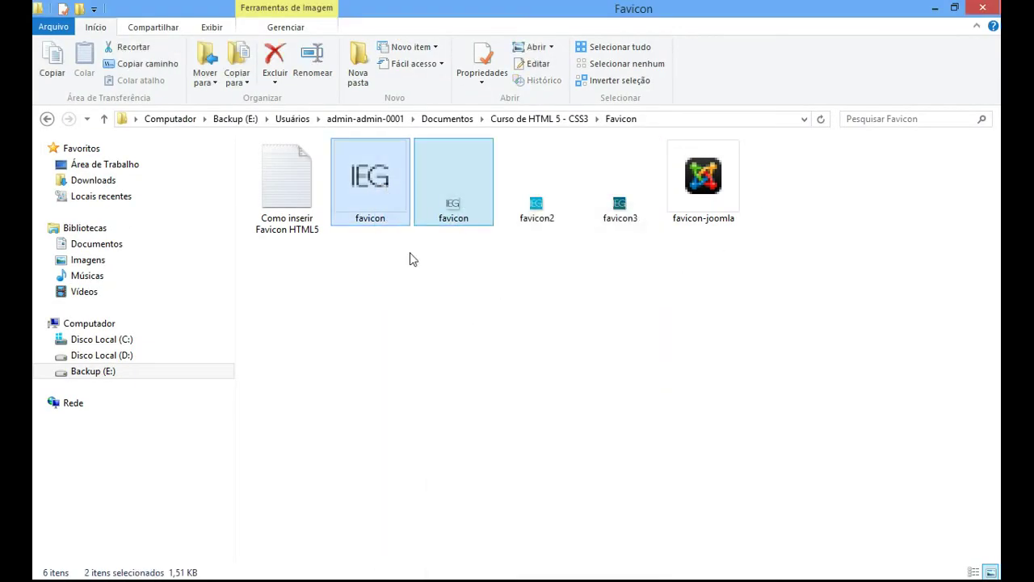
double_click(364, 179)
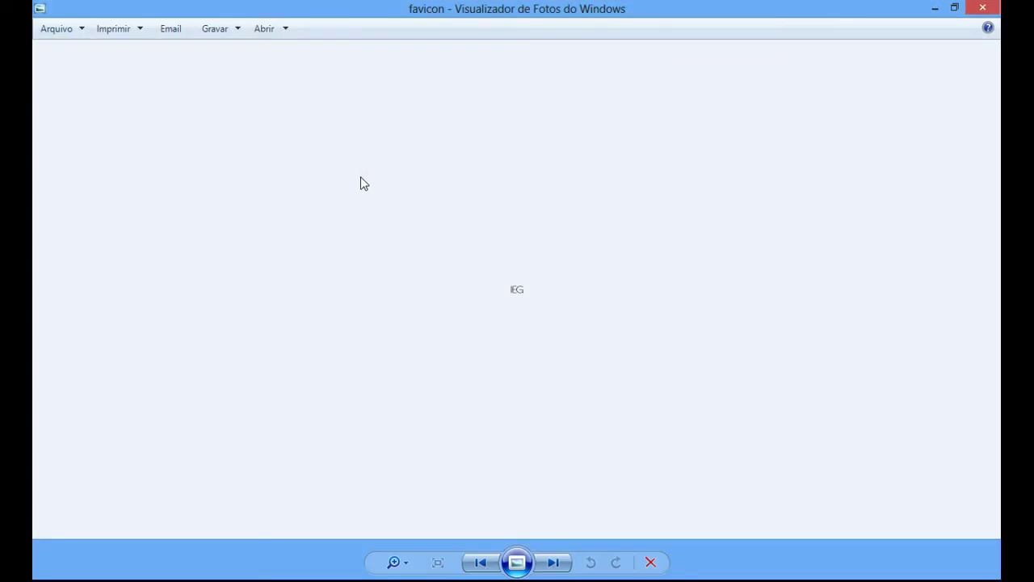
click(983, 7)
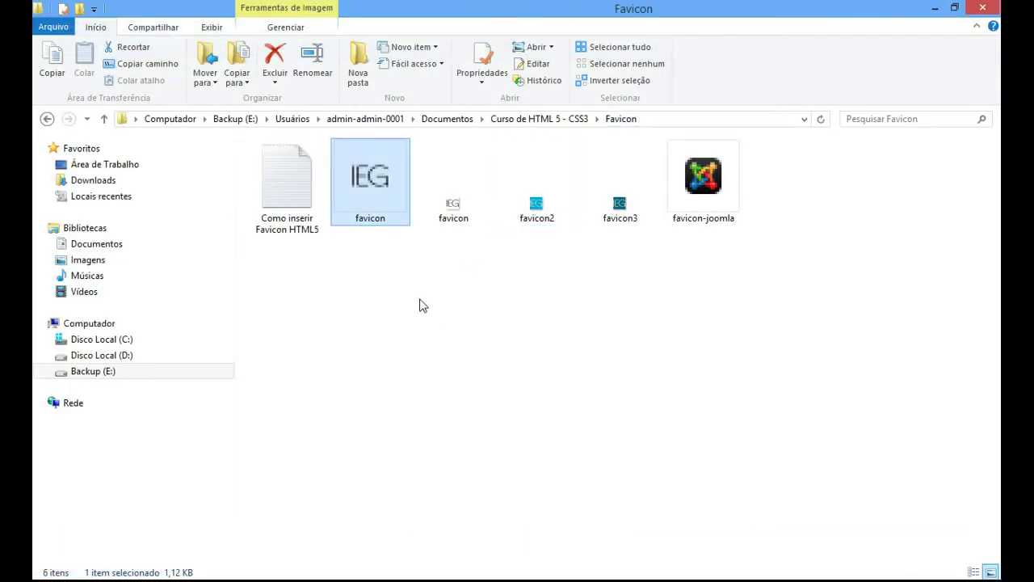
drag(447, 309, 384, 181)
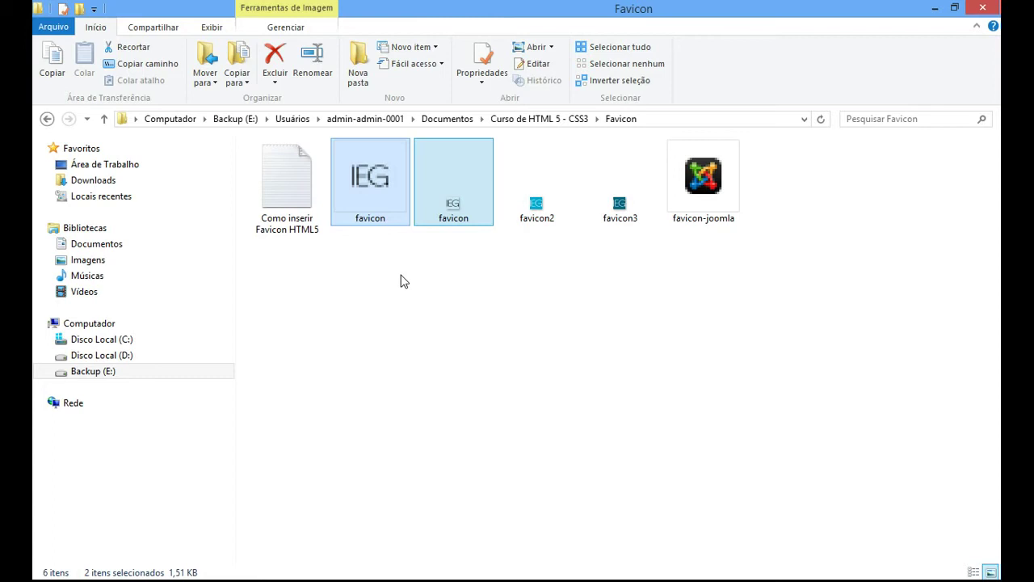
- Switch to GIMP and create a new image 16 px wide and 16 px high
click(356, 571)
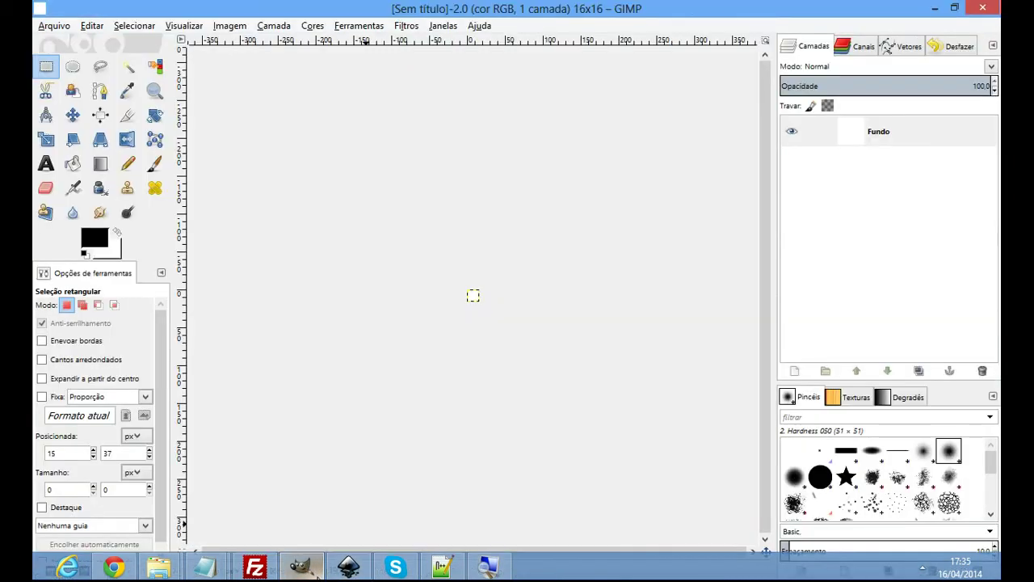
click(316, 572)
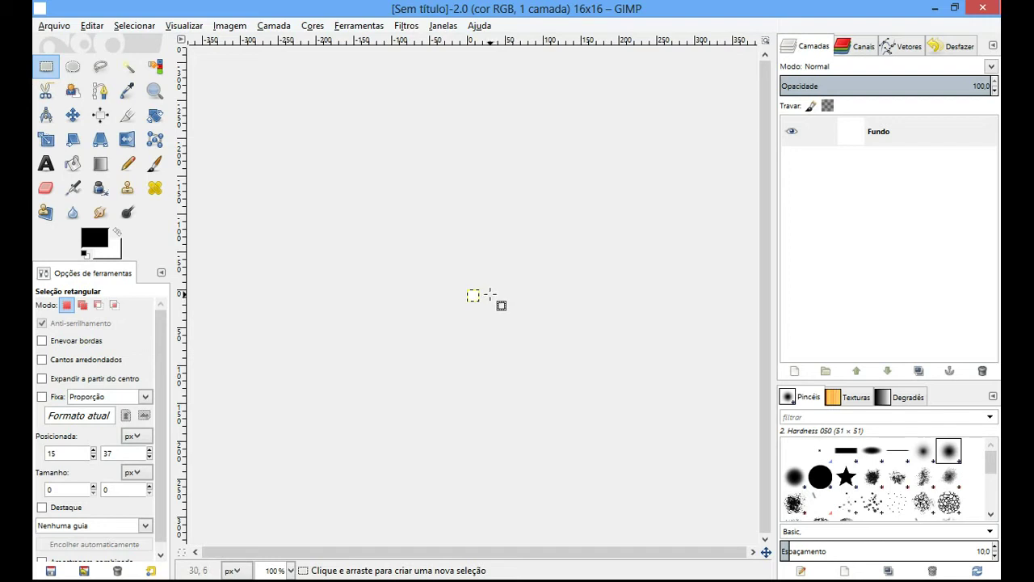
click(63, 26)
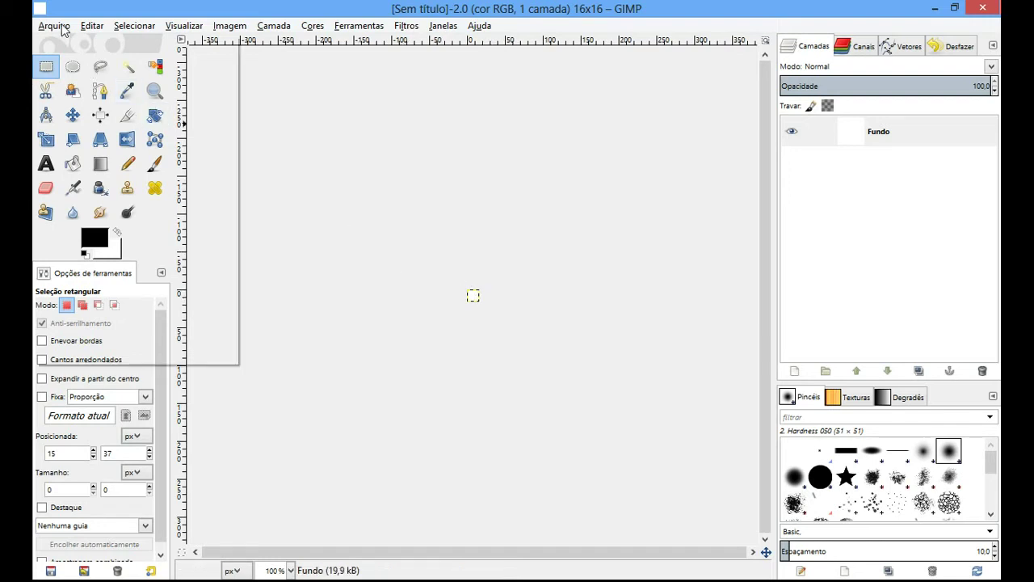
click(71, 45)
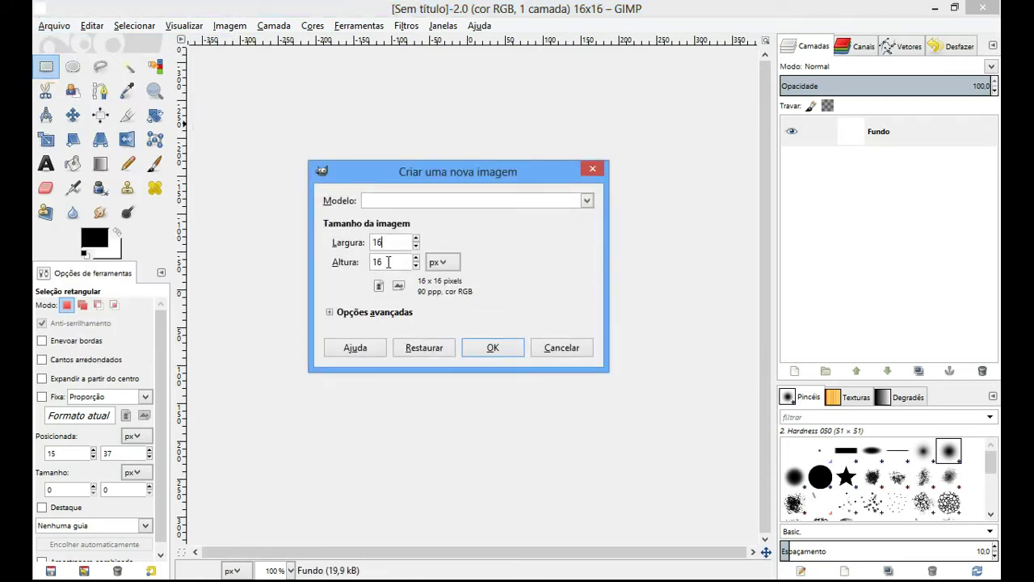
click(488, 349)
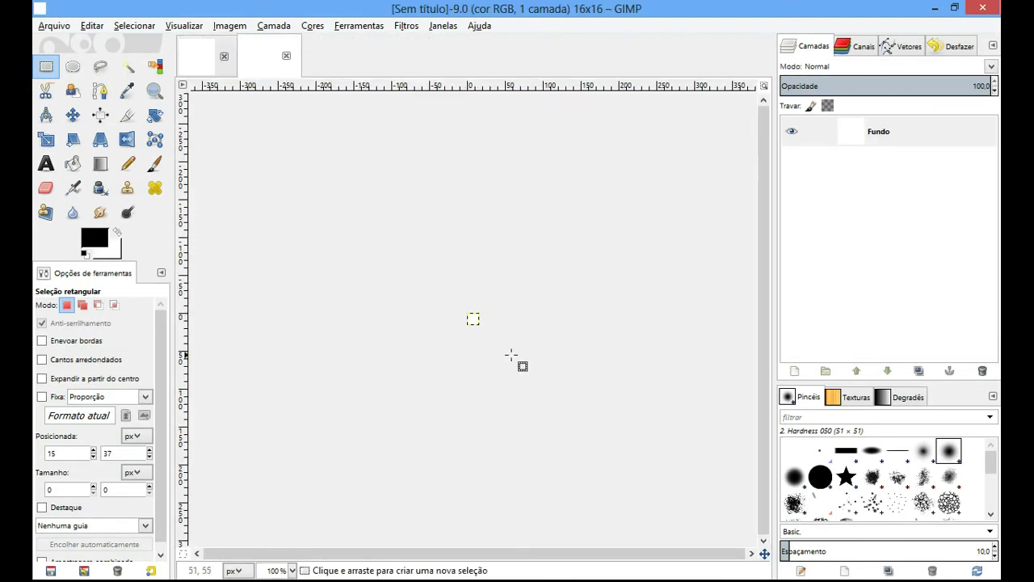
- Add an alpha channel to the new image's Fundo layer
ctrl+scroll(507, 338, up, 5)
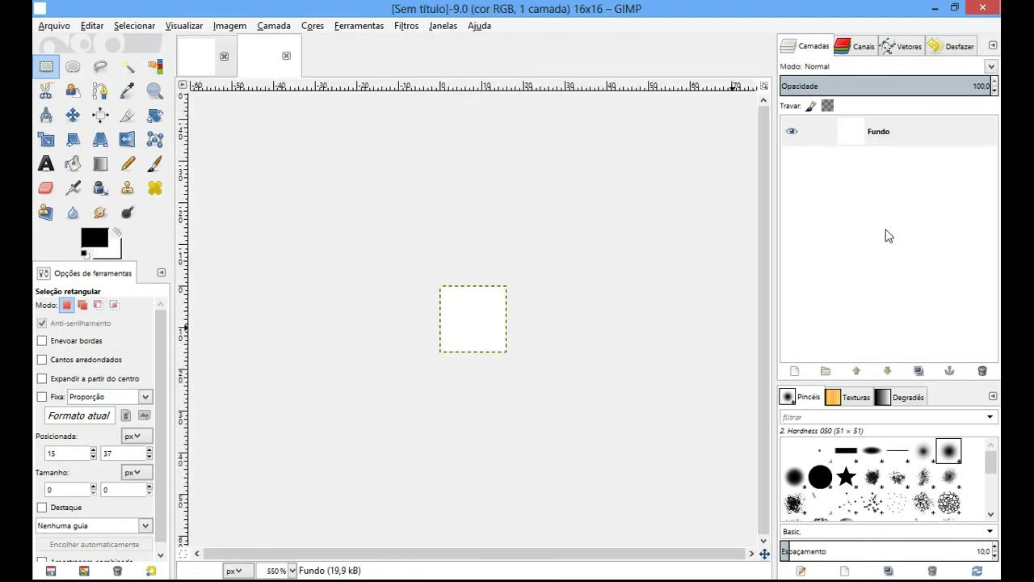
click(867, 148)
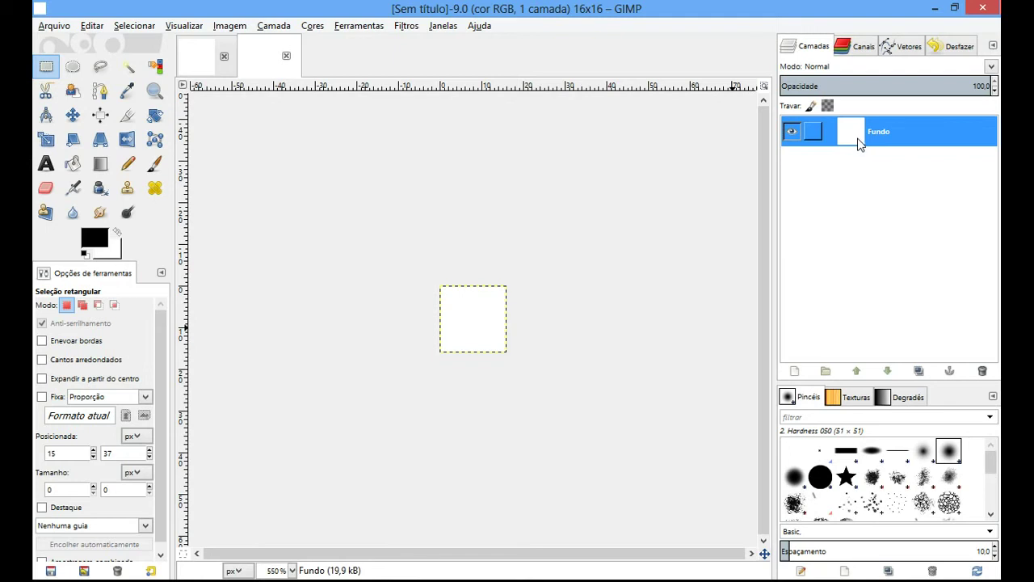
right_click(860, 142)
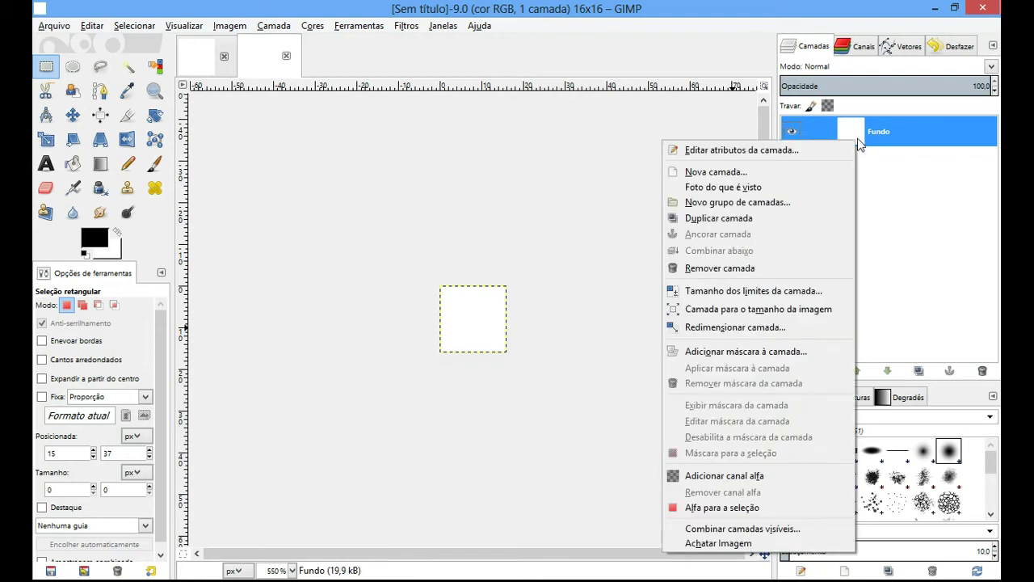
click(751, 477)
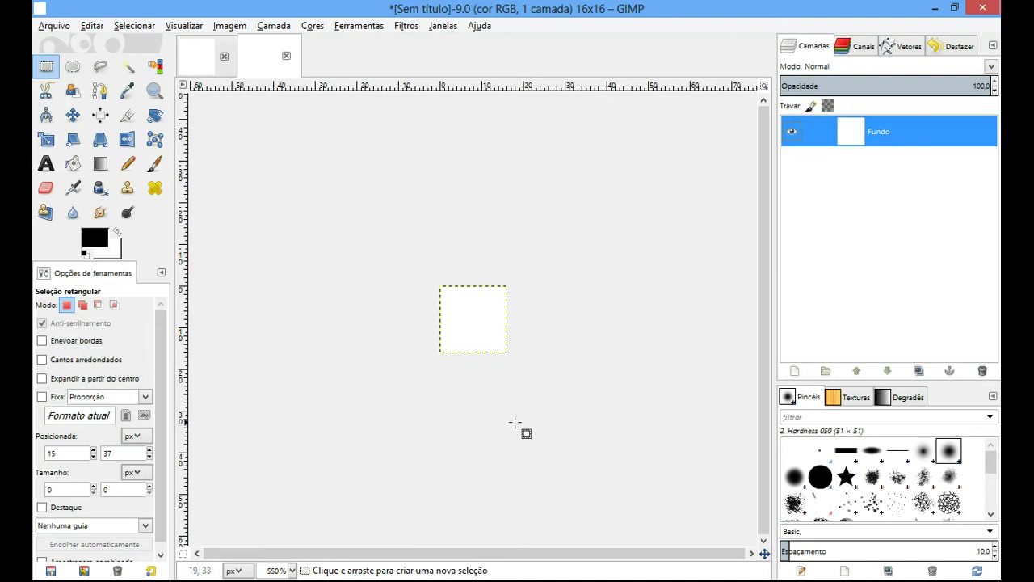
- Erase the Fundo layer's white background to transparency with the Eraser, and fill the layer with the black foreground color
click(45, 188)
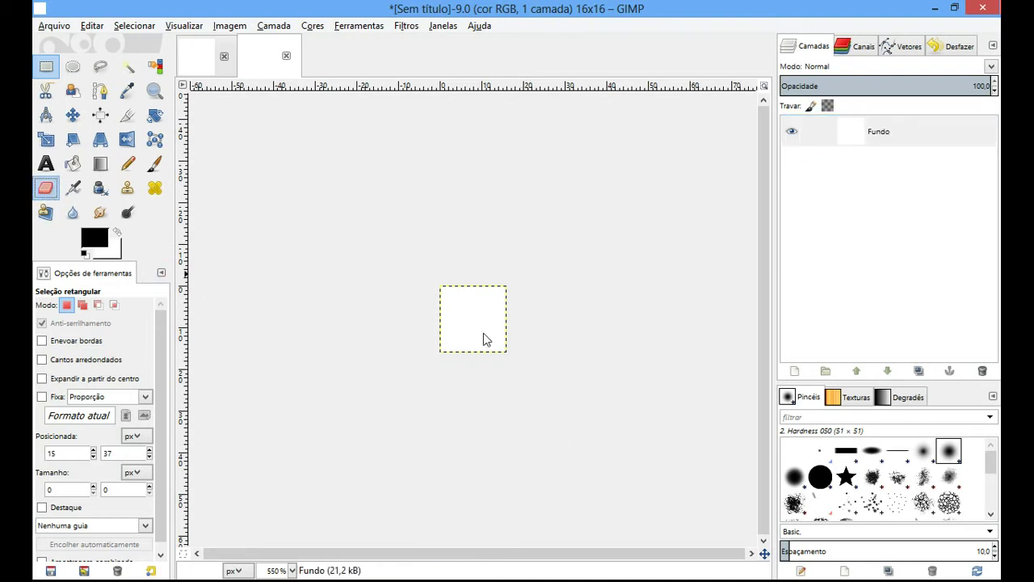
mouse_move(450, 343)
mouse_down()
mouse_move(488, 293)
mouse_move(441, 294)
mouse_move(524, 330)
mouse_up()
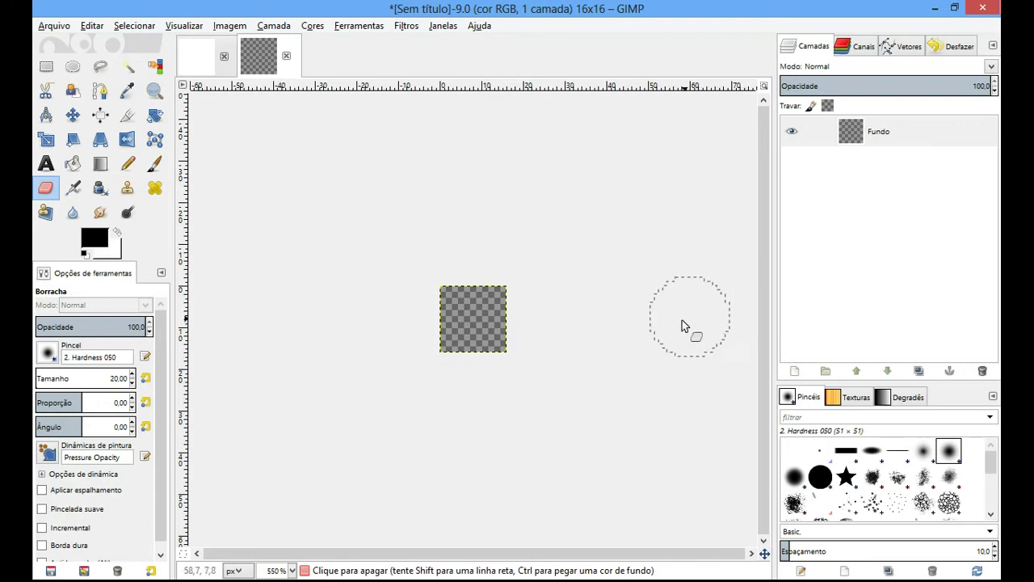
key(r)
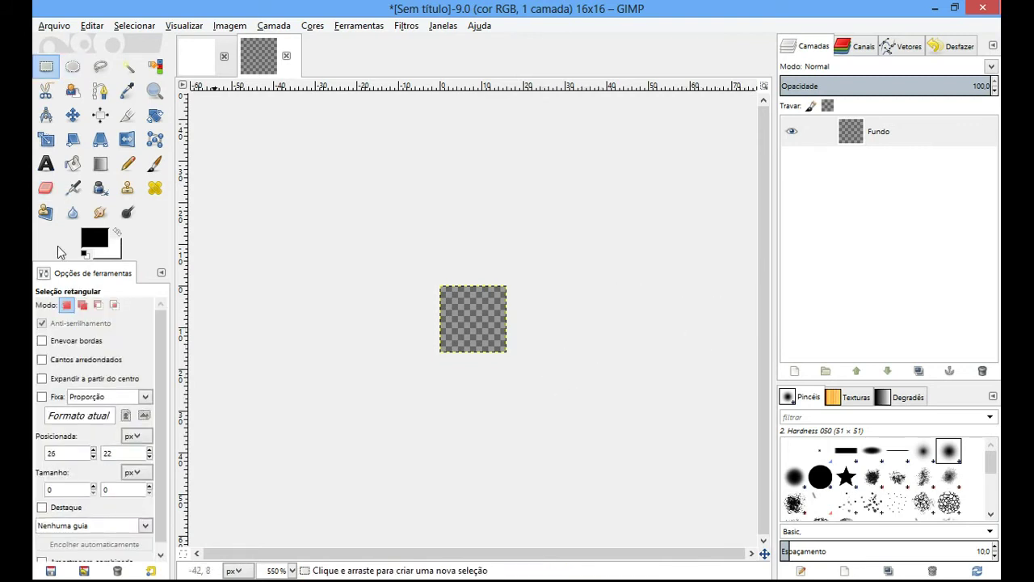
drag(93, 244, 453, 339)
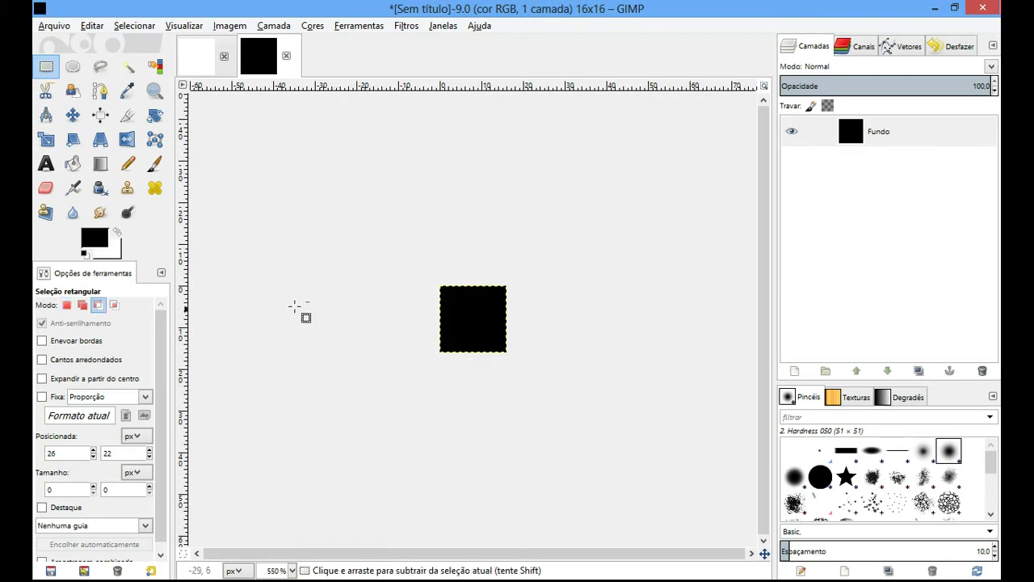
- Clear the black fill from the Fundo layer, and fill the layer with a bright red foreground color
key(Delete)
click(101, 246)
drag(103, 258, 164, 241)
click(231, 406)
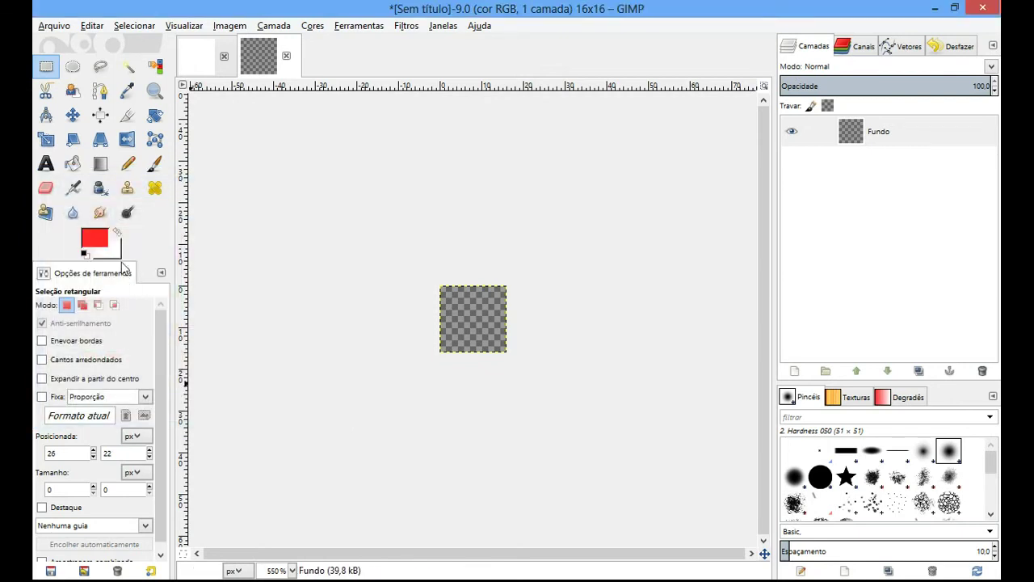
drag(104, 245, 477, 323)
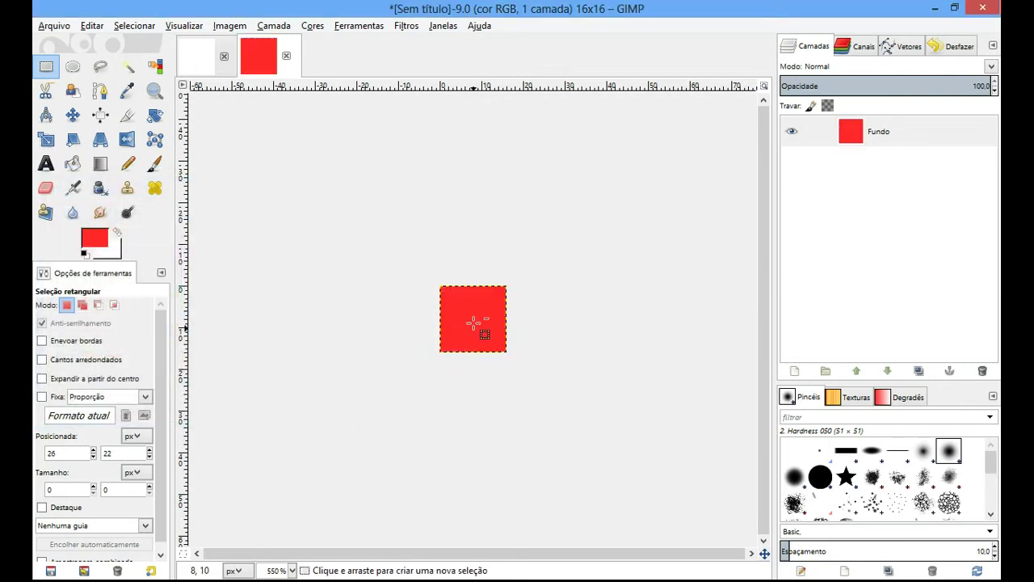
- Add a text layer with the letter I in 18 px Sans over the red square
scroll(470, 329, up, 4)
click(46, 163)
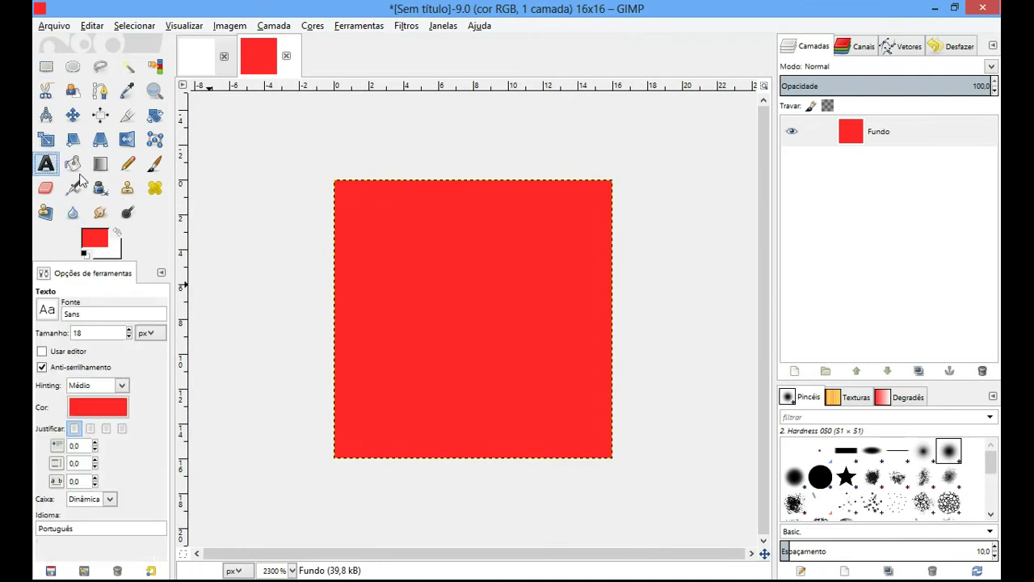
click(327, 299)
scroll(388, 356, down, 1)
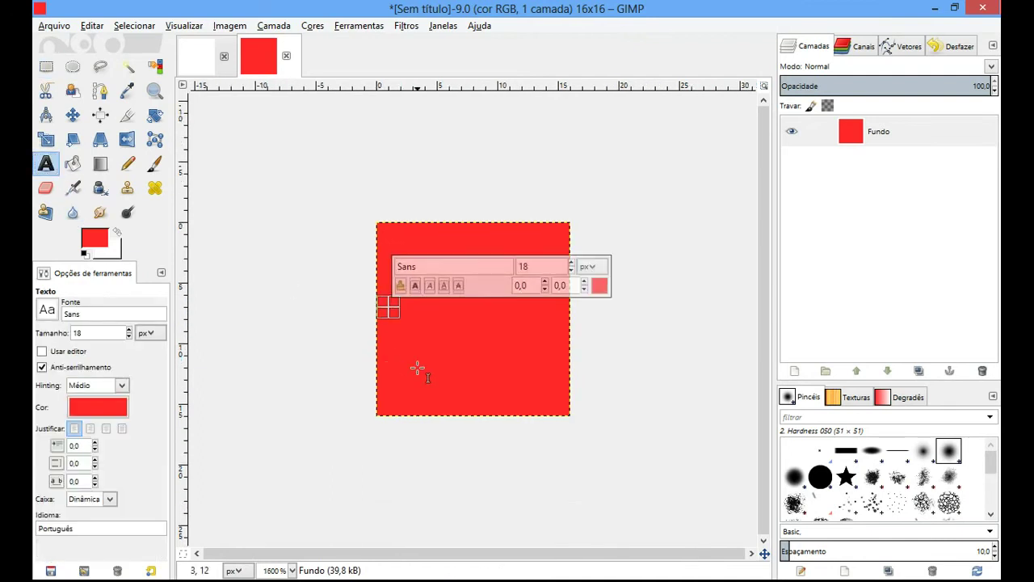
text(I)
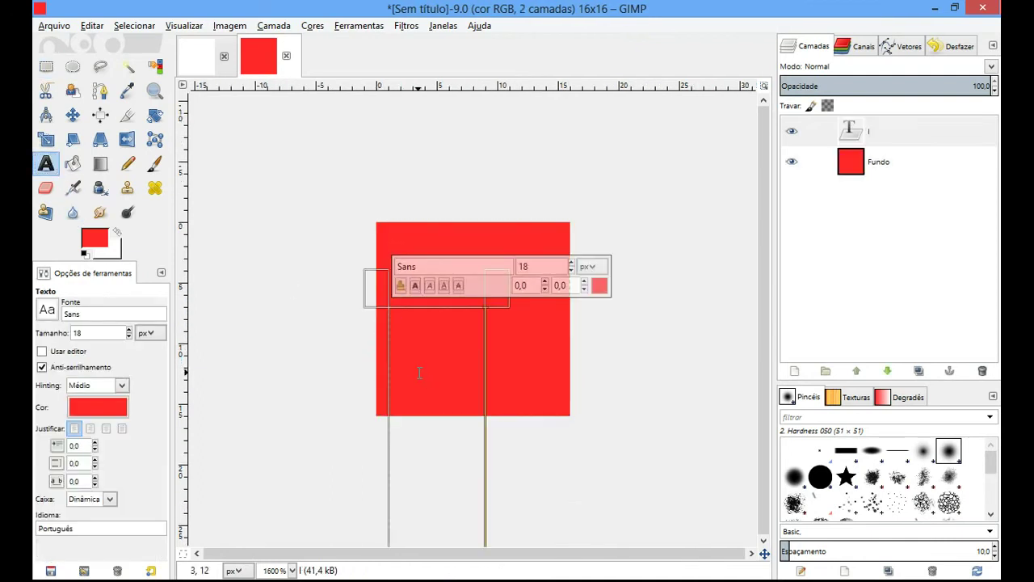
- Try appending lowercase "eg" to the text layer, and undo the addition
text(eg)
scroll(514, 384, down, 1)
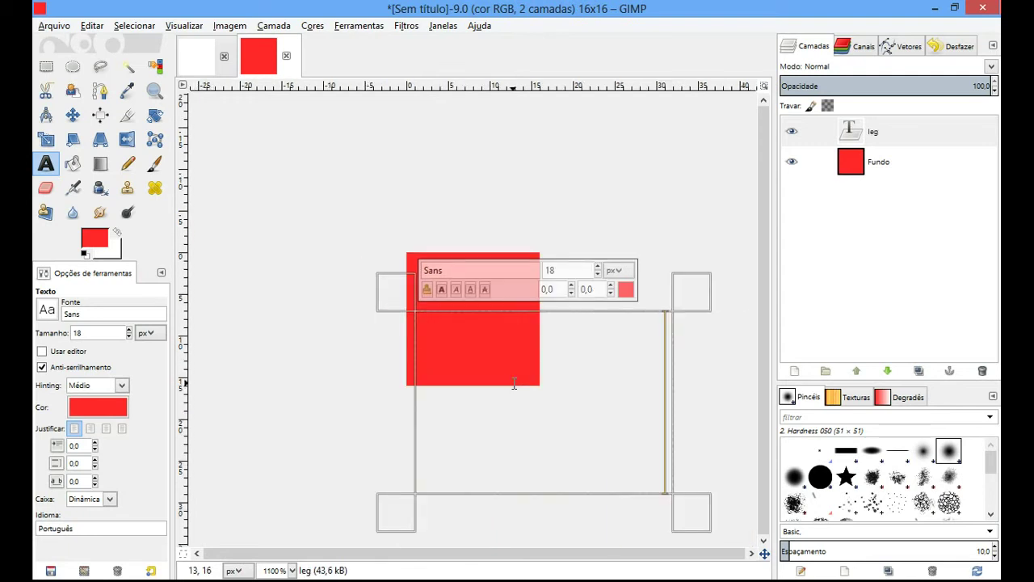
key(Escape)
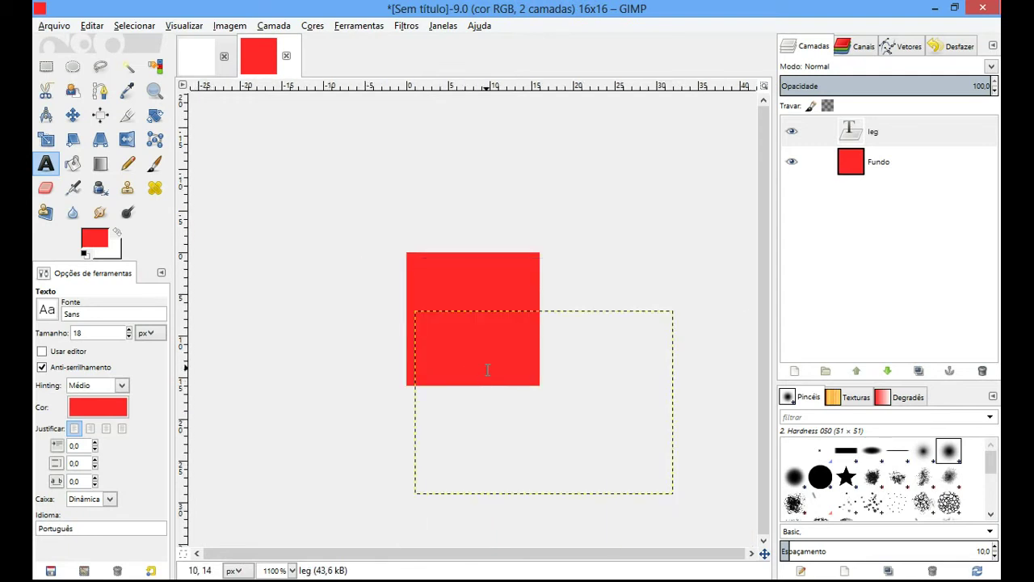
key(ctrl+z)
- Recolor the text layer's letter I to black (000000), and append "EG" so the text reads IEG
click(499, 369)
double_click(455, 377)
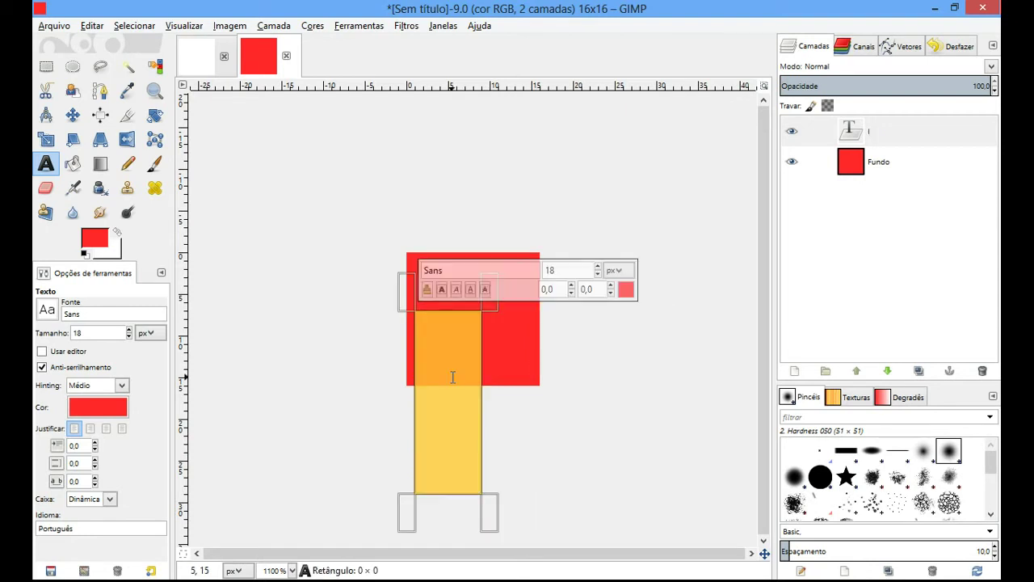
click(624, 290)
drag(192, 162, 351, 363)
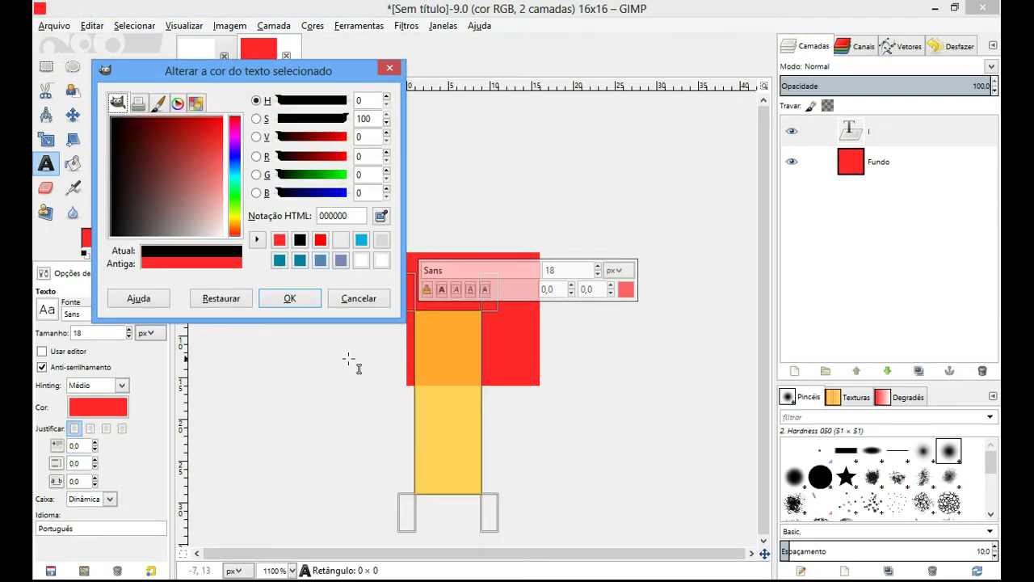
click(288, 298)
click(455, 407)
text(EG)
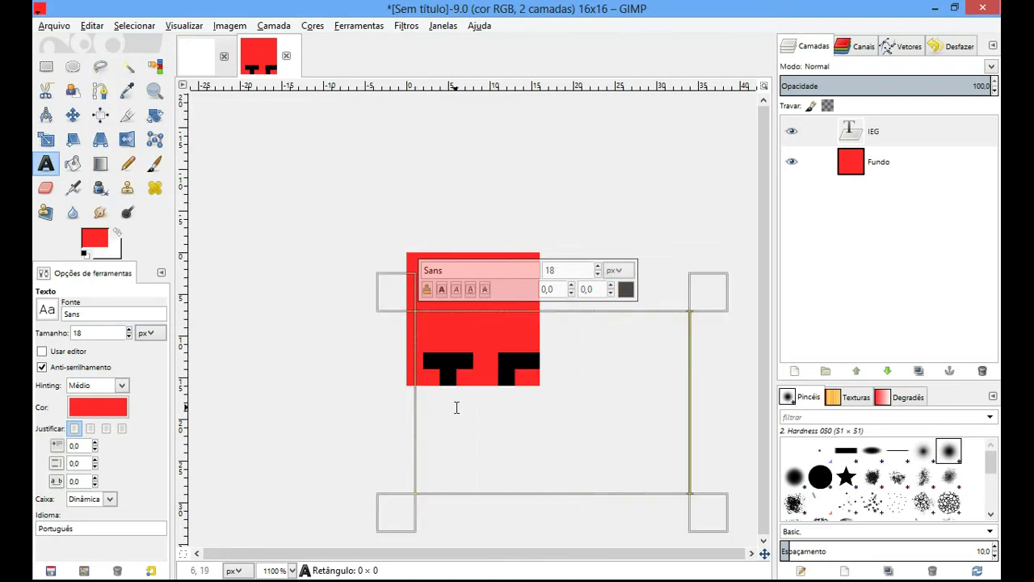
key(Escape)
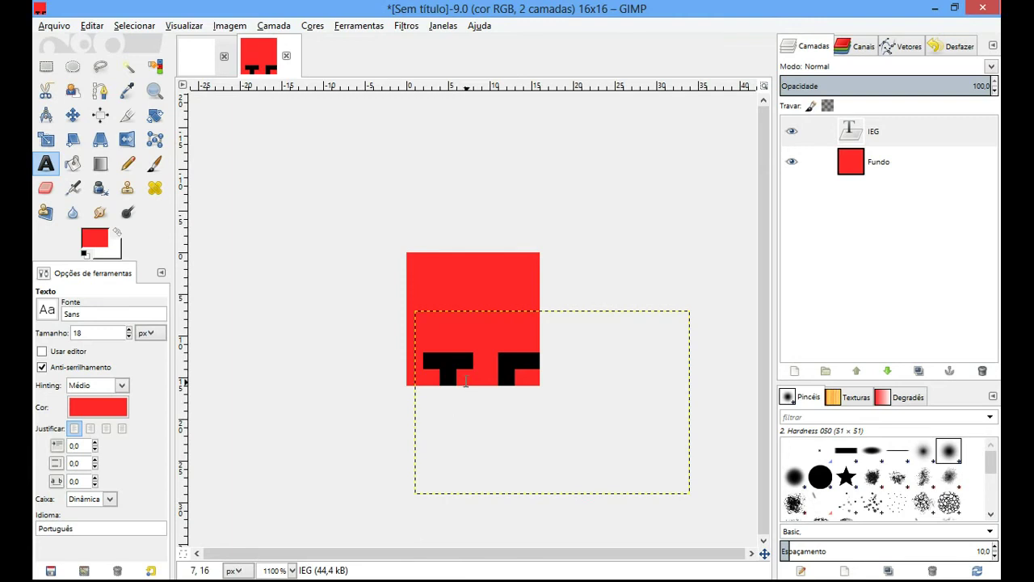
- Move the IEG text layer up over the red square so the full letter E lies inside the canvas
key(n)
key(m)
mouse_move(443, 366)
mouse_down()
mouse_move(426, 296)
mouse_move(374, 279)
mouse_move(311, 283)
mouse_move(345, 290)
mouse_up()
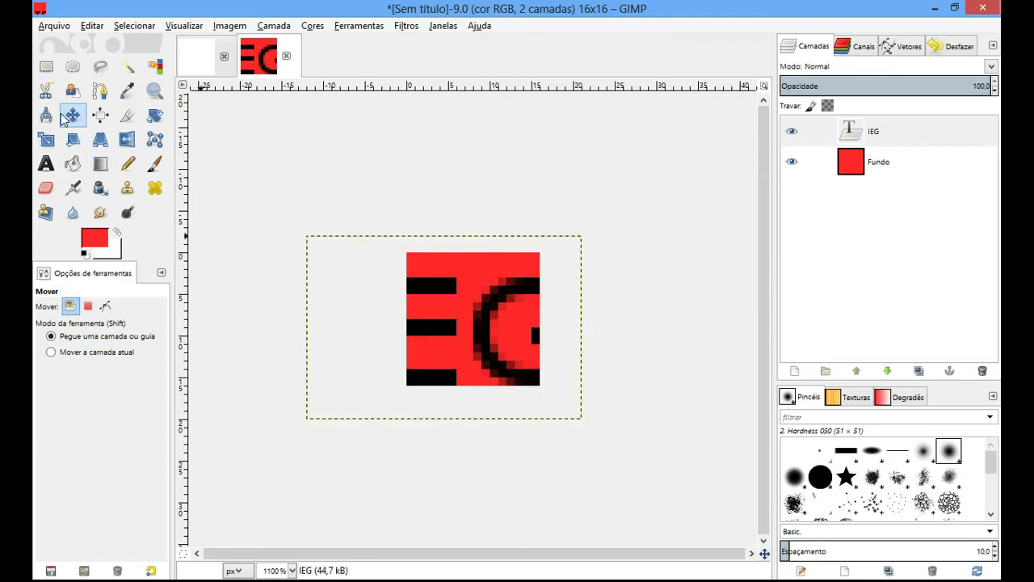
drag(439, 332, 467, 318)
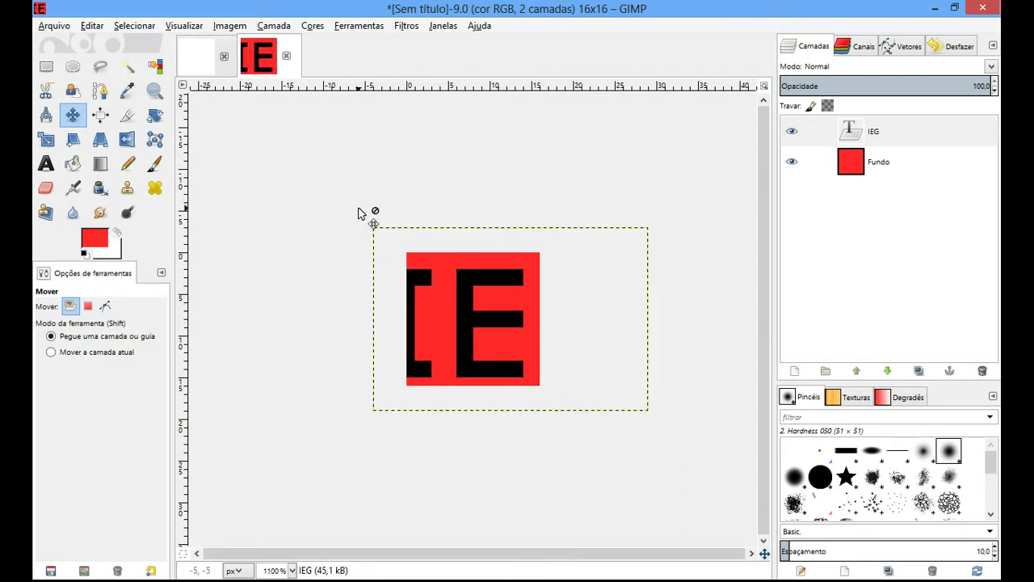
- Set the whole IEG text's size to 10 px, and move the text layer to the middle of the red square
key(t)
click(462, 337)
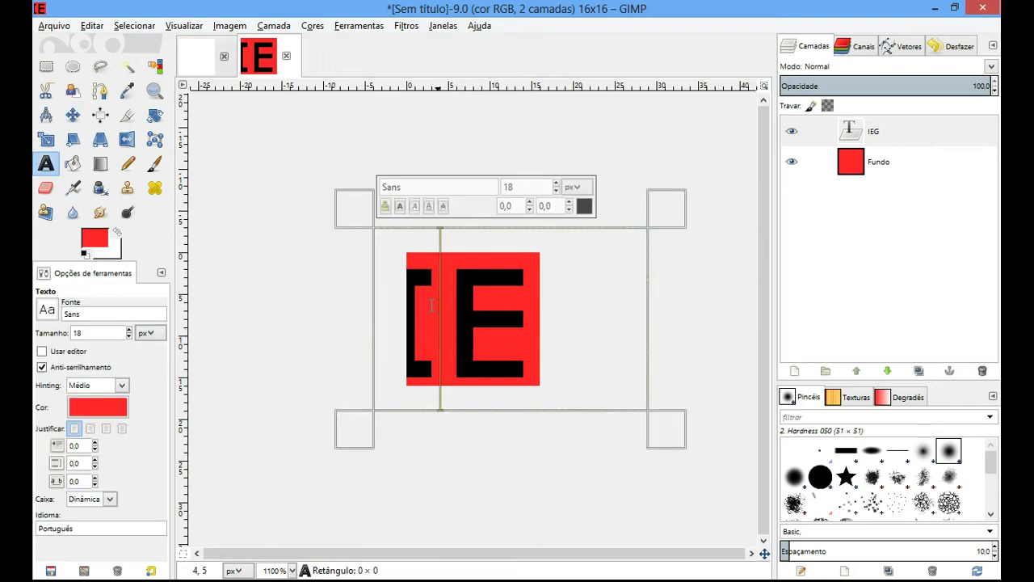
key(ctrl+a)
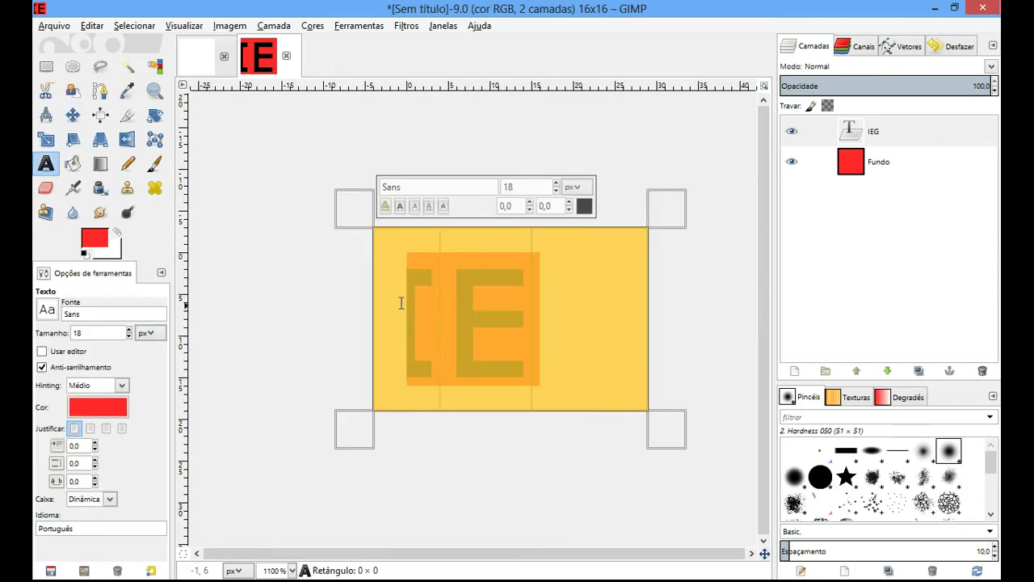
double_click(520, 194)
text(12)
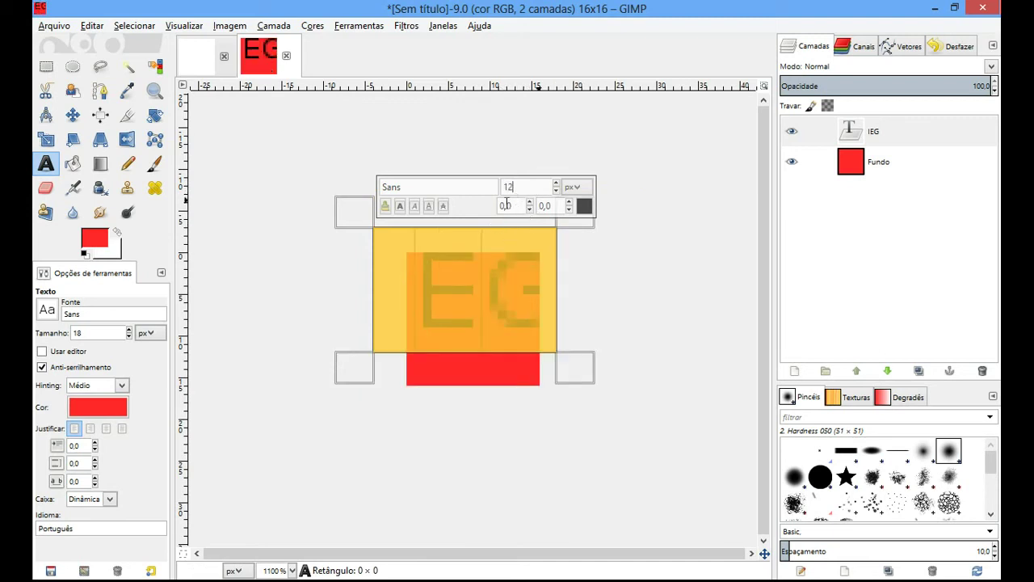
text(1)
key(BackSpace)
text(0)
click(482, 302)
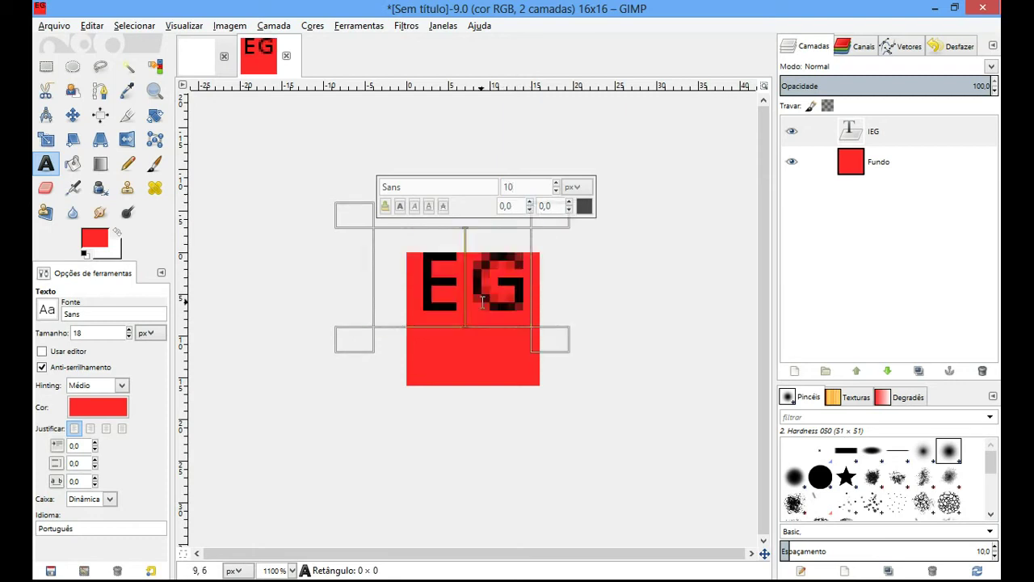
key(Escape)
key(m)
drag(426, 280, 451, 323)
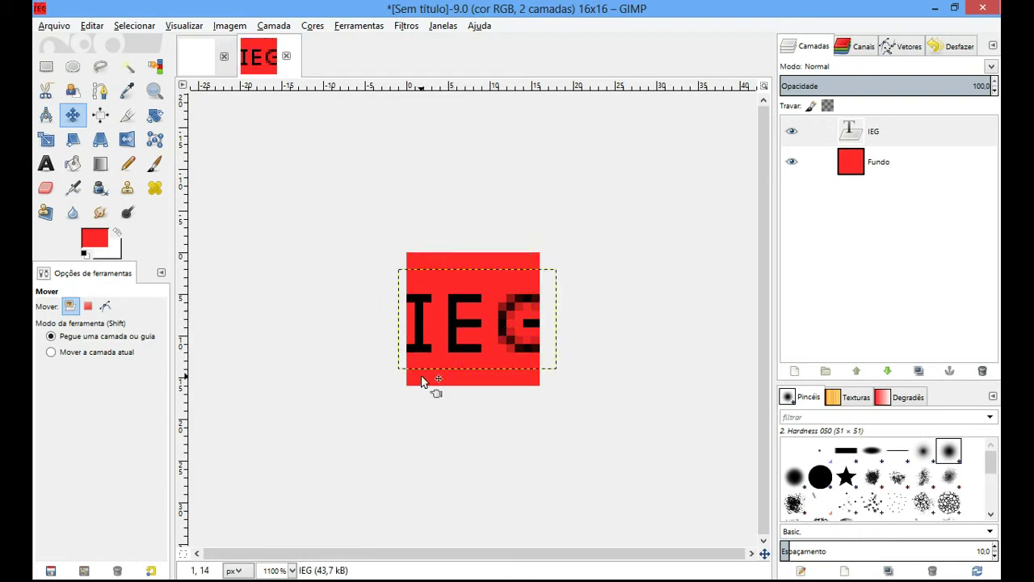
- Select the Fundo layer for drawing with the Pencil tool, and set the pencil size to 1
click(127, 164)
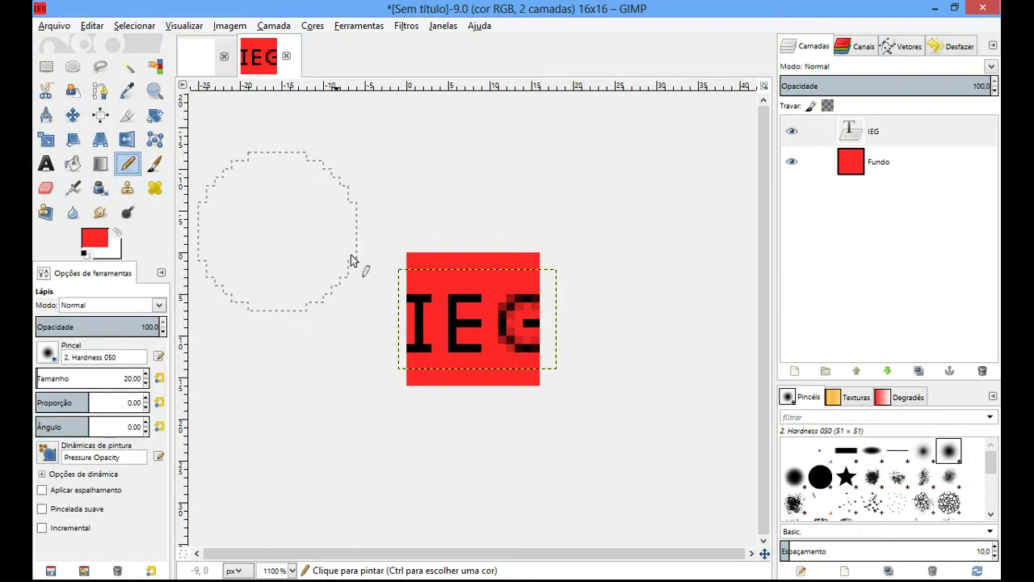
click(787, 166)
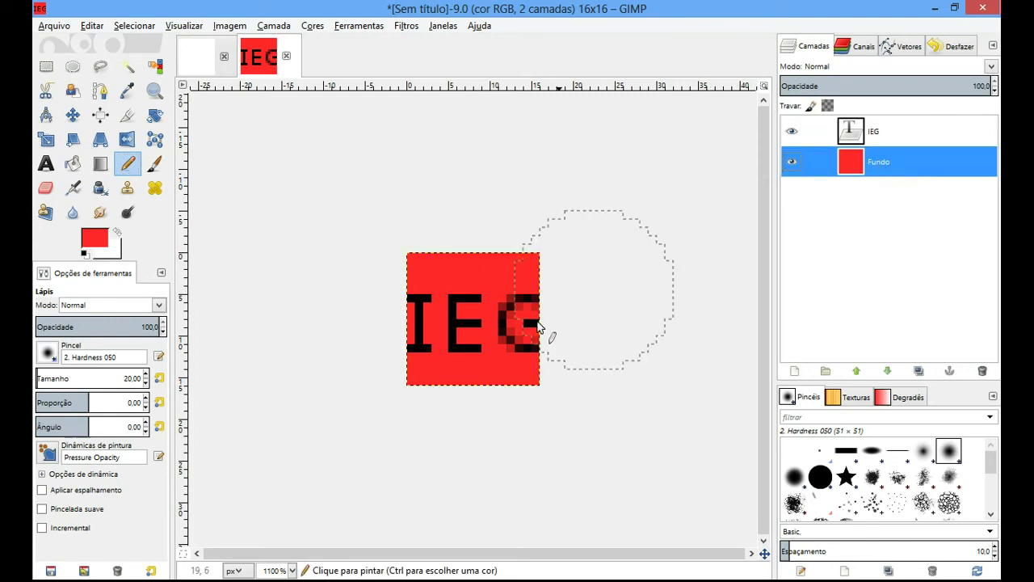
scroll(469, 355, up, 1)
double_click(133, 378)
text(1)
key(Return)
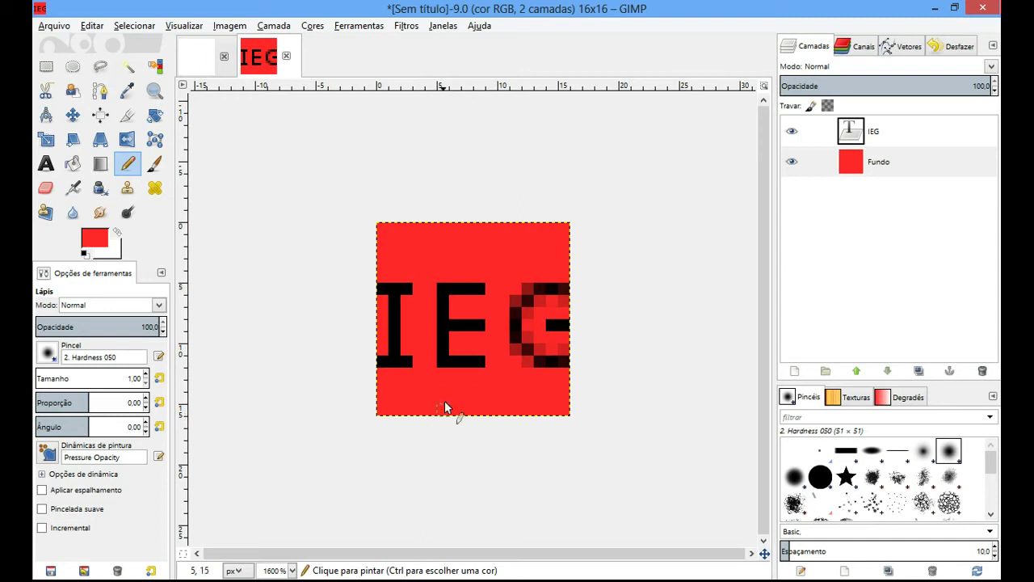
- Hide the IEG text layer, set the foreground color to black (000000), and keep the Fundo layer active
click(792, 134)
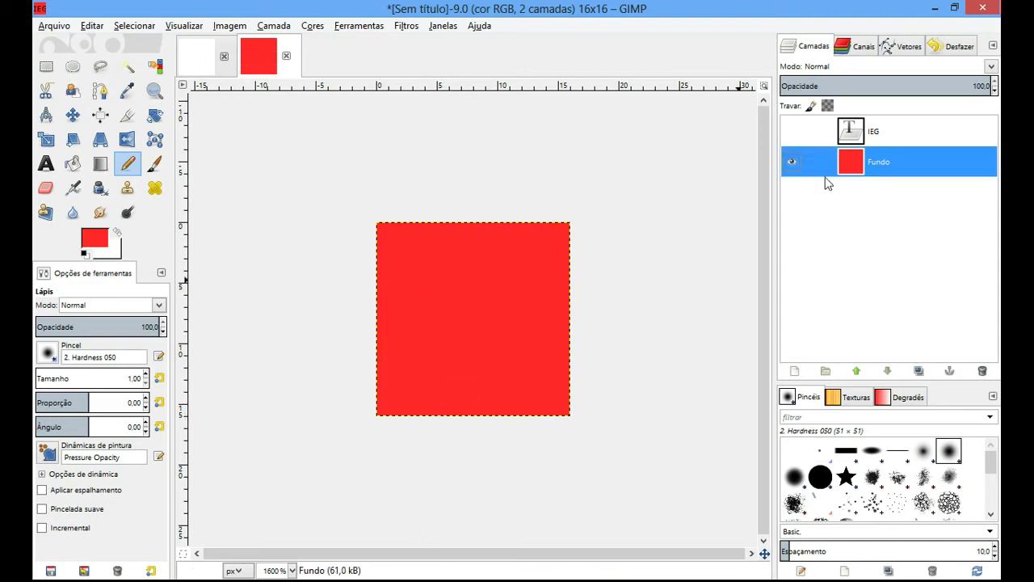
click(93, 244)
drag(93, 243, 37, 206)
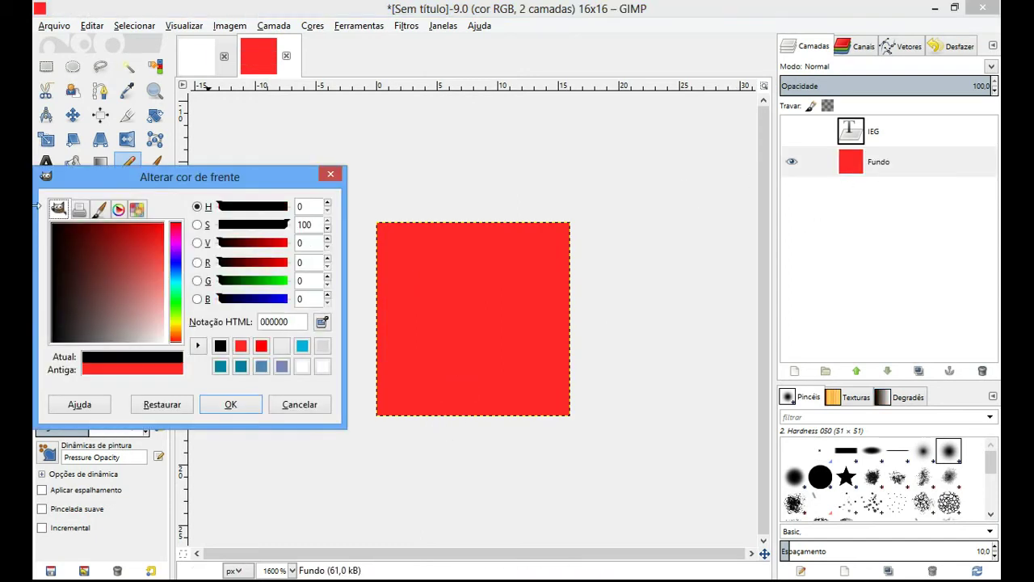
click(896, 194)
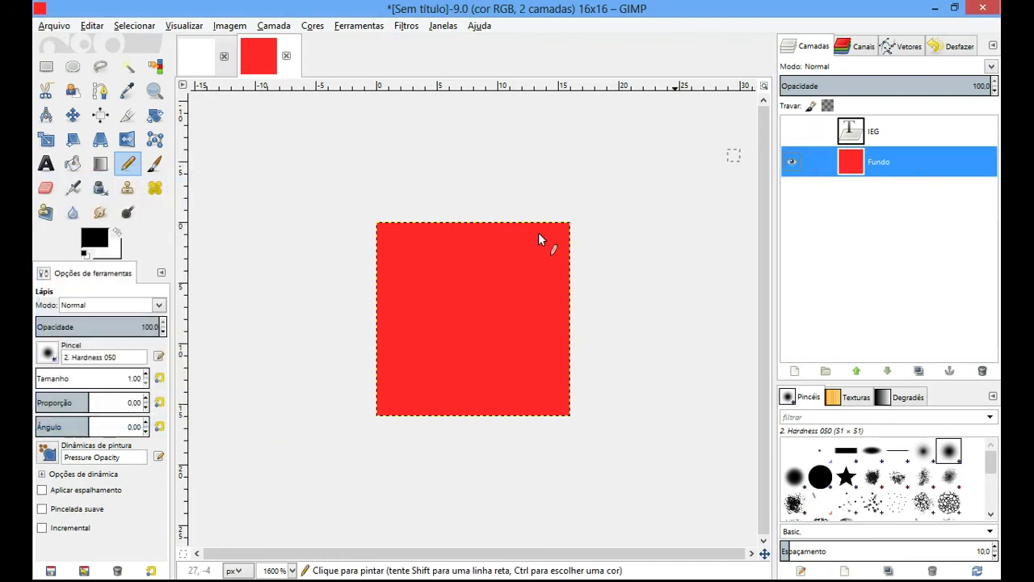
- Pencil freehand black pixel lines across the Fundo layer, and check the drawing at a smaller size
drag(470, 352, 433, 359)
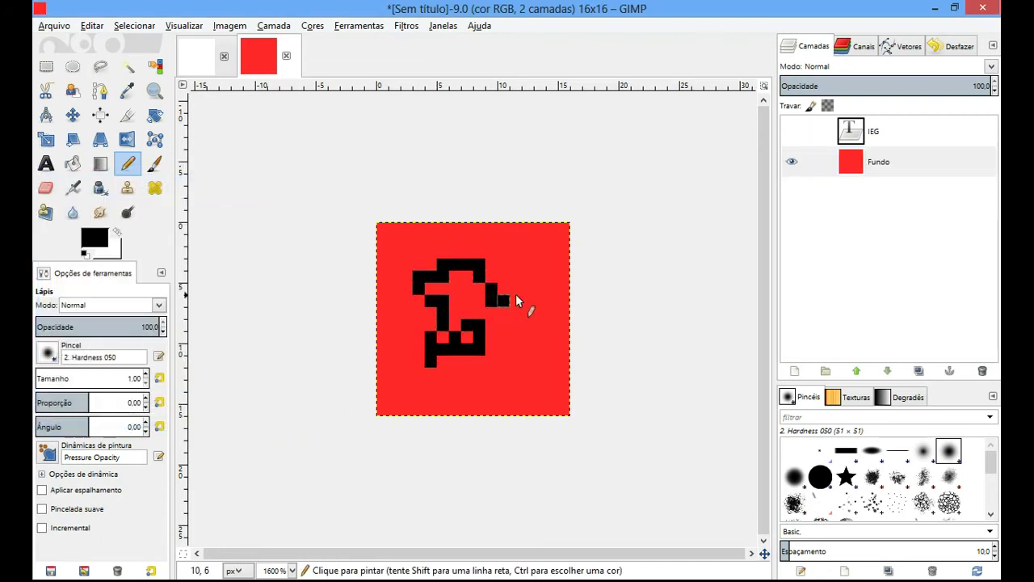
mouse_move(498, 375)
mouse_down()
mouse_move(402, 396)
mouse_move(450, 407)
mouse_move(430, 363)
mouse_move(393, 401)
mouse_move(429, 427)
mouse_move(427, 357)
mouse_move(434, 373)
mouse_move(379, 348)
mouse_move(373, 297)
mouse_move(438, 340)
mouse_move(403, 264)
mouse_move(378, 256)
mouse_move(363, 267)
mouse_move(468, 224)
mouse_move(600, 305)
mouse_move(534, 340)
mouse_move(522, 396)
mouse_move(449, 413)
mouse_up()
scroll(434, 425, down, 6)
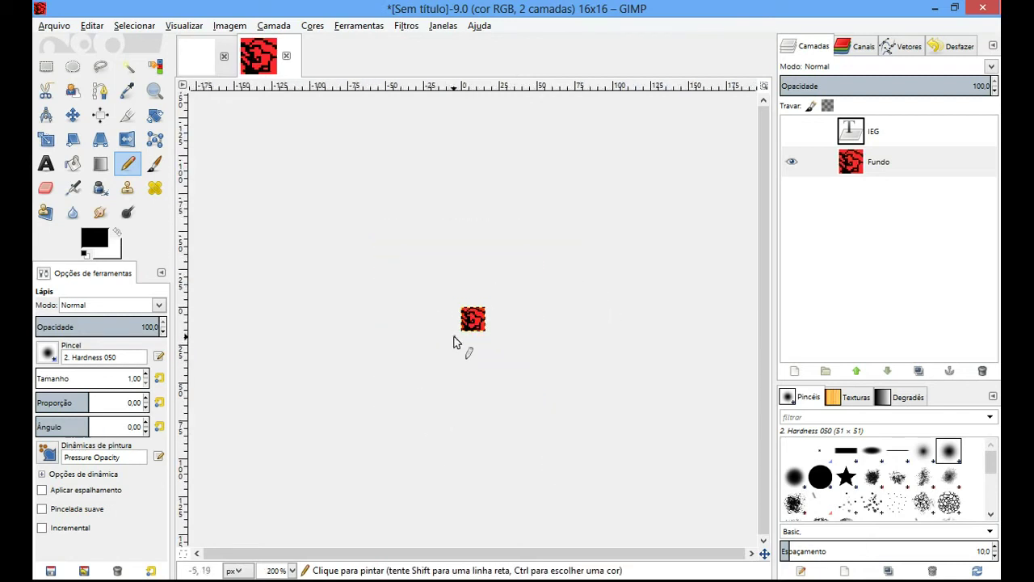
scroll(485, 319, up, 2)
scroll(496, 312, up, 5)
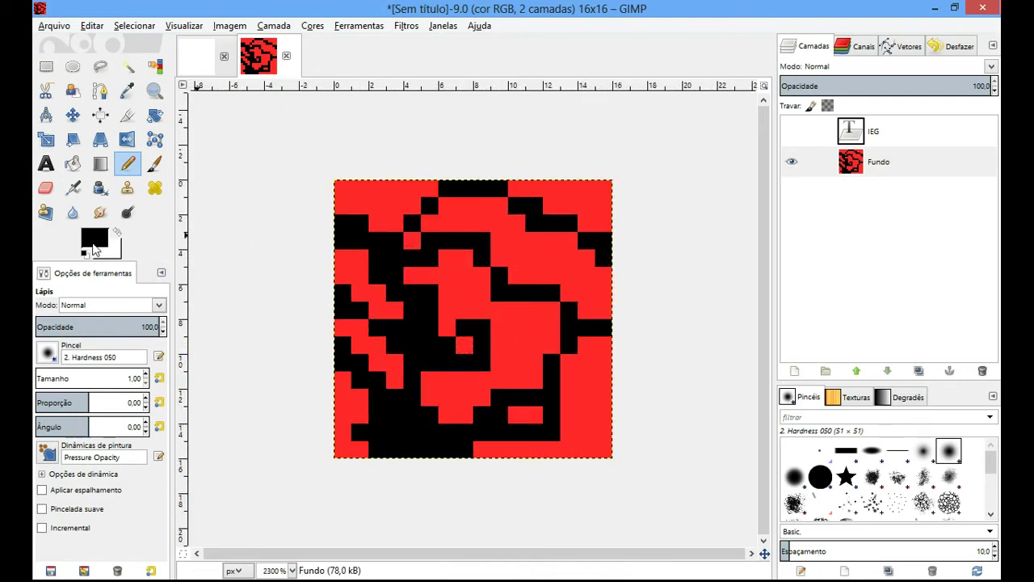
- Set the foreground color to dark red
click(94, 244)
click(132, 247)
click(231, 404)
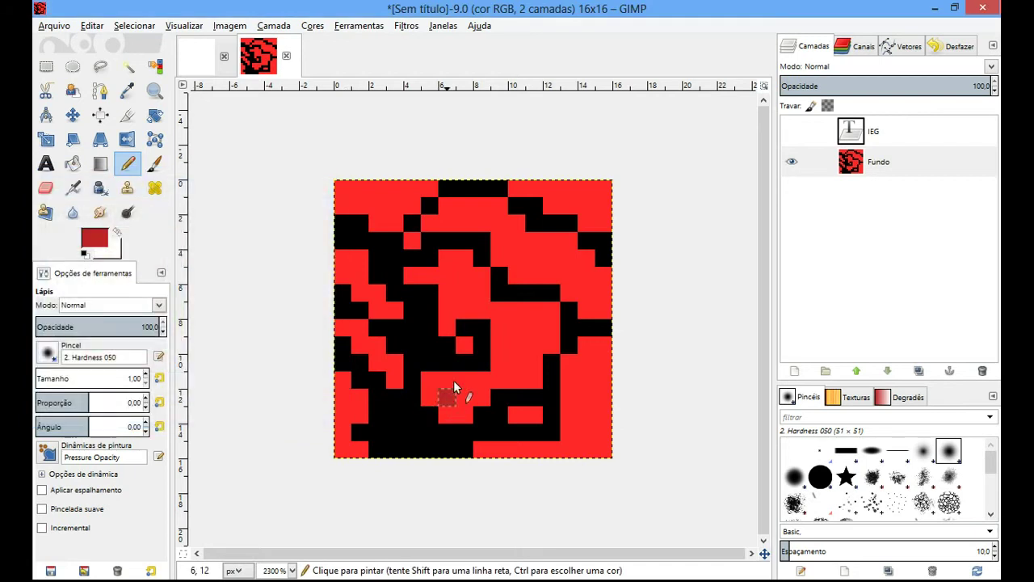
- Pencil dark red over the drawing's lower middle, and undo all the pencil strokes with the Cell 02 brush chosen
mouse_move(440, 389)
mouse_down()
mouse_move(460, 405)
mouse_move(478, 394)
mouse_move(471, 413)
mouse_move(453, 388)
mouse_up()
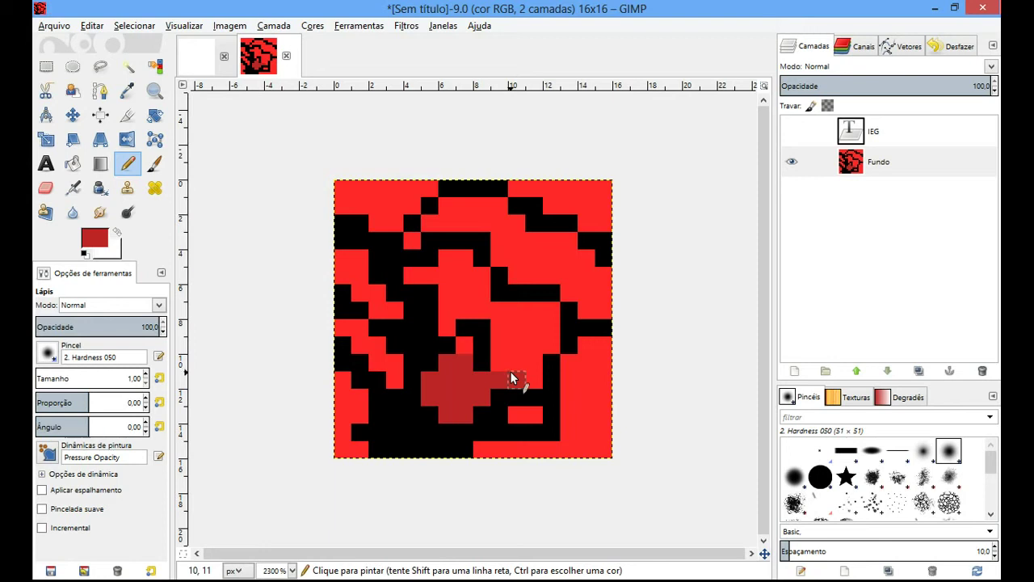
scroll(526, 353, down, 1)
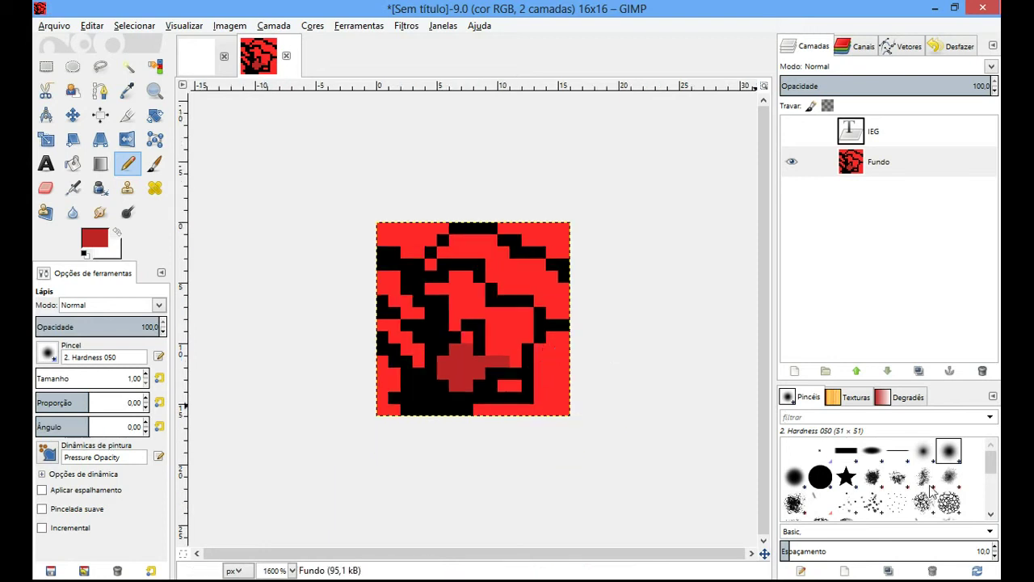
scroll(988, 478, down, 2)
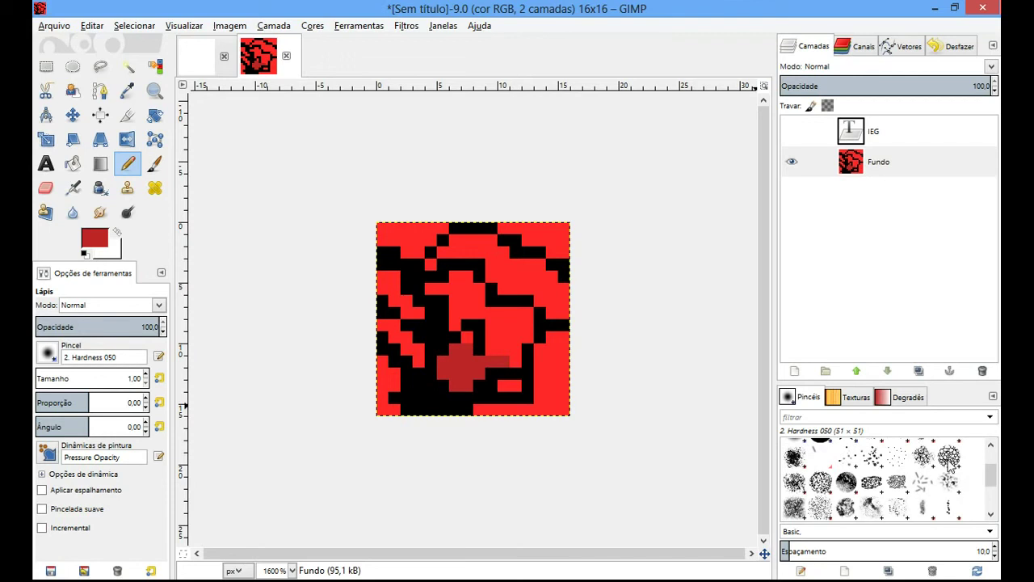
click(949, 457)
key(ctrl+z)
key(ctrl+z)
key(ctrl+z)
key(ctrl+z)
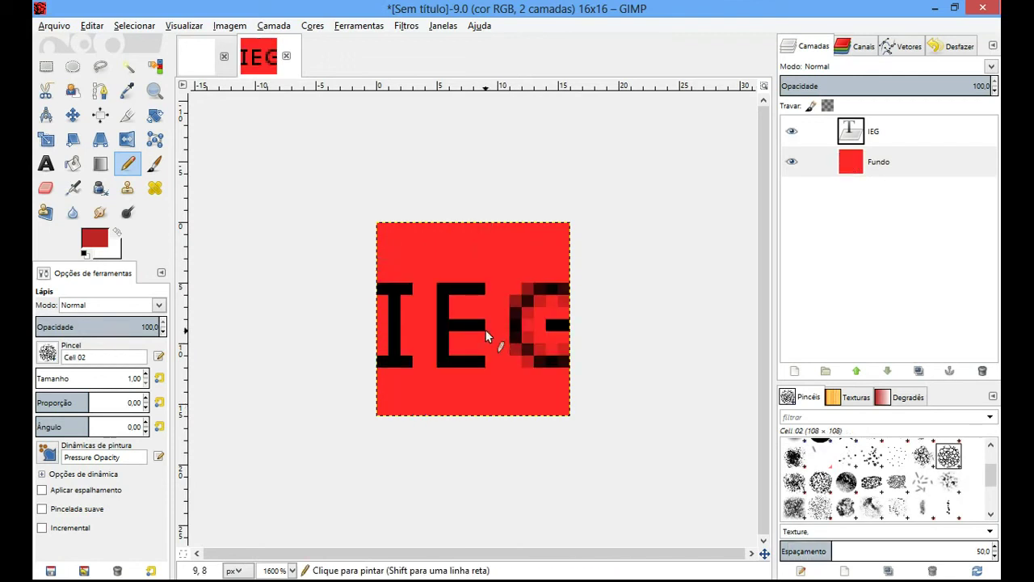
- Try the Cell 02 brush at size 6 on the Fundo layer, and undo the dark red mark
click(146, 375)
click(145, 375)
click(407, 329)
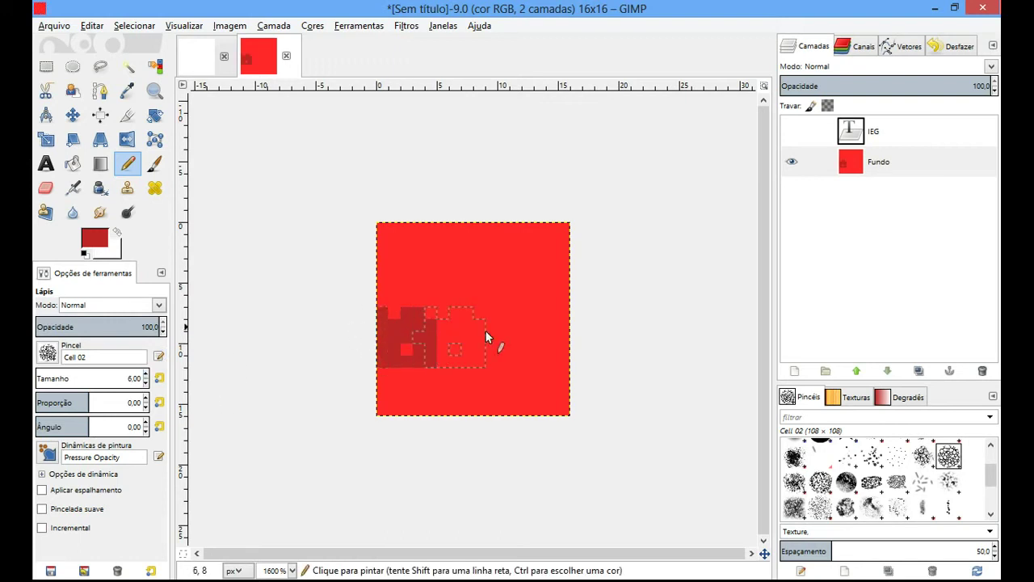
key(ctrl+z)
- Choose and test the Chalk 03 brush for the pencil, and set the pencil size to 12
click(846, 483)
click(452, 312)
key(ctrl+z)
triple_click(132, 380)
text(12)
key(Return)
- Try the Chalk 03 pencil on the Fundo layer with a single mark and a diagonal stroke, undoing both
click(469, 314)
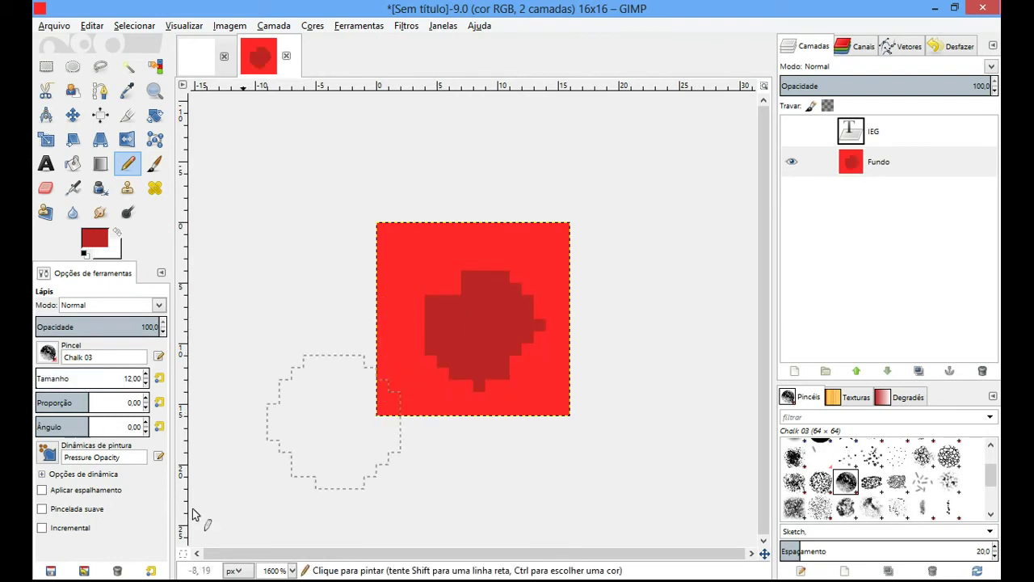
key(ctrl+z)
mouse_move(541, 400)
mouse_down()
mouse_move(271, 402)
mouse_move(325, 272)
mouse_up()
key(ctrl+z)
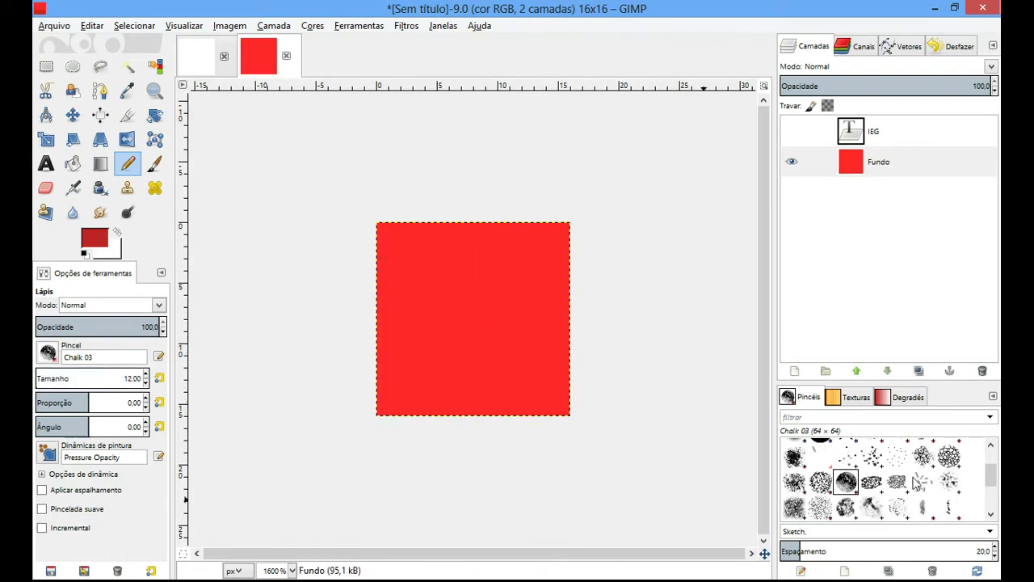
- Try the Sparks brush with a short pencil stroke on the Fundo layer, and undo the stroke
scroll(902, 477, down, 3)
click(897, 458)
mouse_move(425, 369)
mouse_down()
mouse_move(483, 334)
mouse_move(491, 343)
mouse_move(468, 367)
mouse_up()
scroll(467, 367, down, 6)
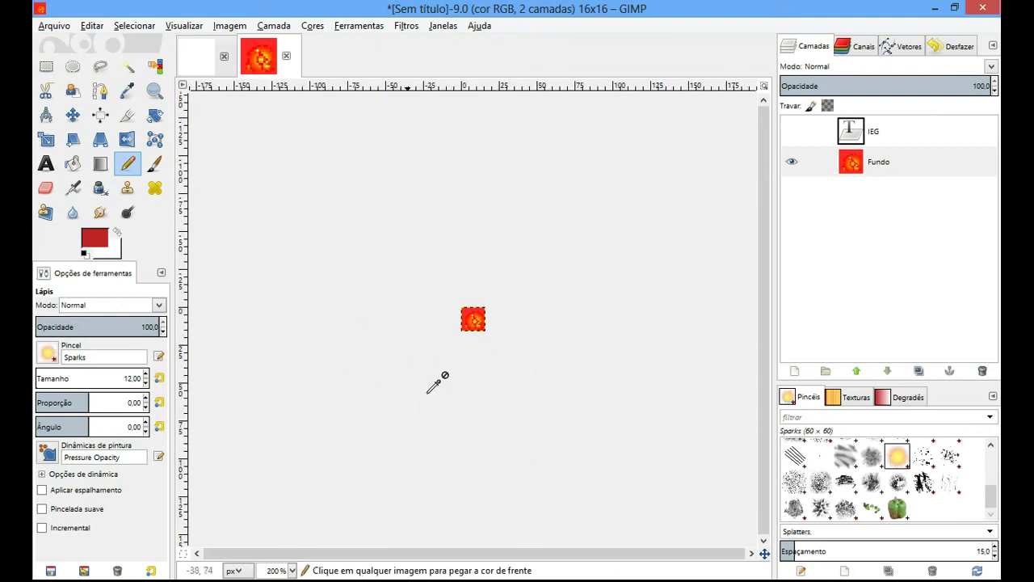
scroll(434, 376, up, 4)
key(ctrl+z)
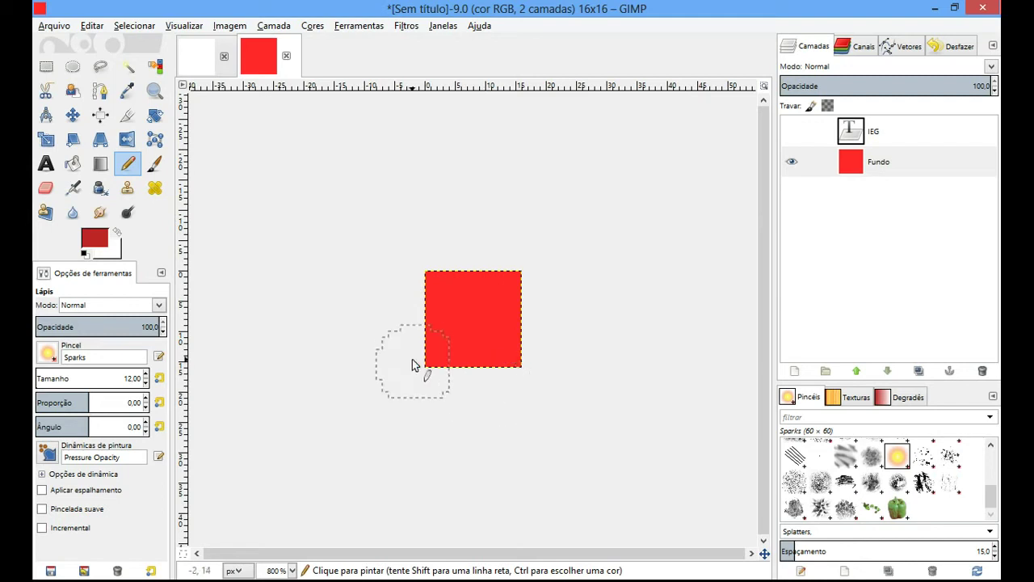
- Start exporting the image and name the export file favicon.ico
click(53, 28)
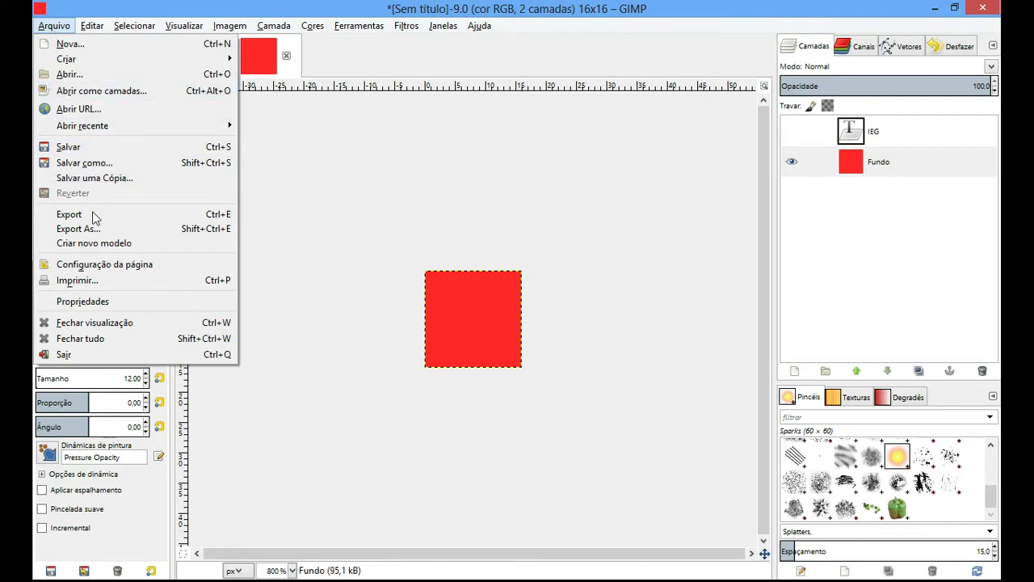
click(70, 214)
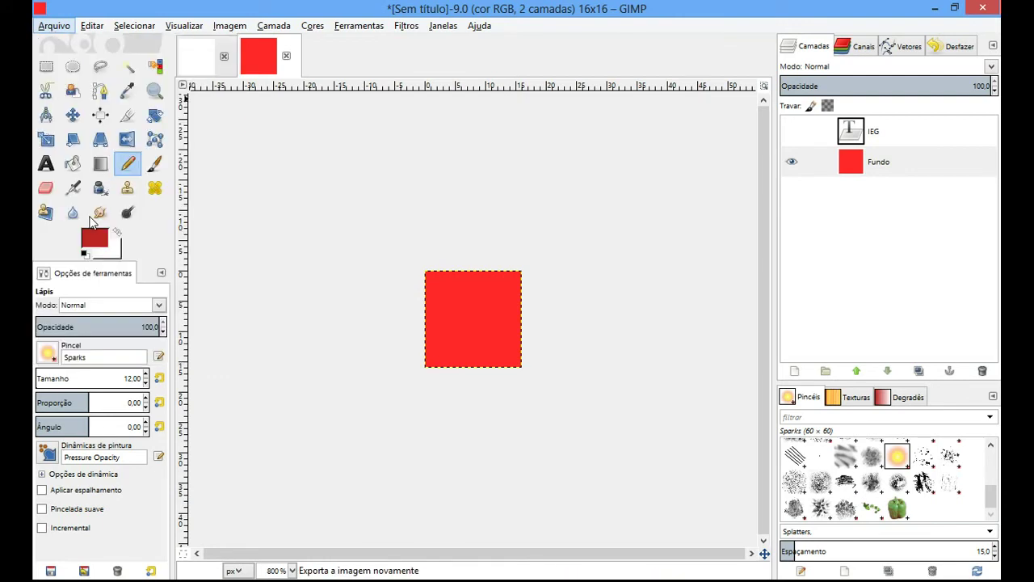
click(185, 157)
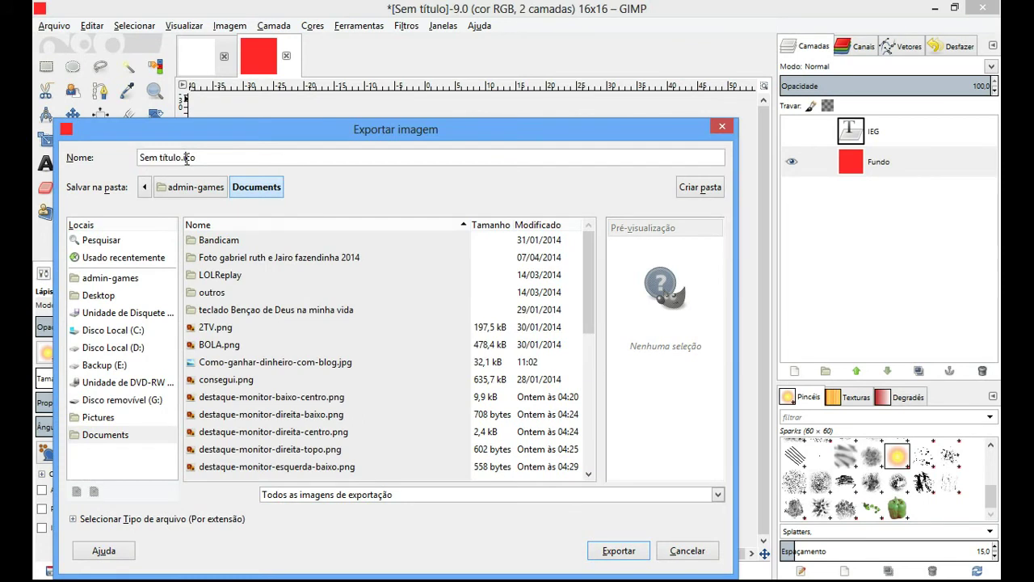
key(shift+Right)
key(shift+Right)
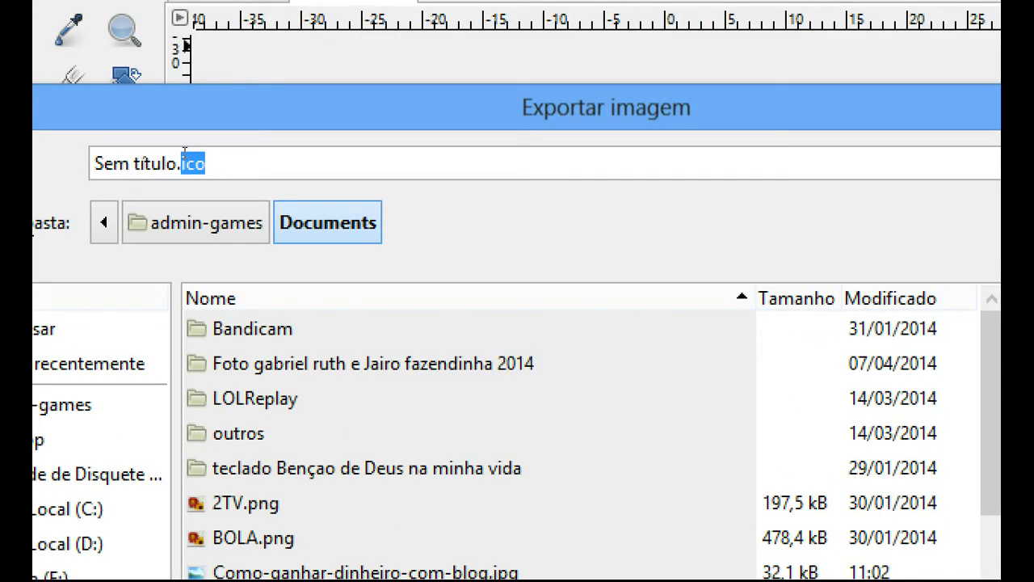
key(Left)
key(Left)
key(shift+Left)
key(shift+Left)
key(shift+Left)
key(shift+Left)
key(shift+Left)
key(shift+Left)
key(shift+Left)
key(shift+Left)
key(shift+Left)
key(shift+Left)
text(favicon)
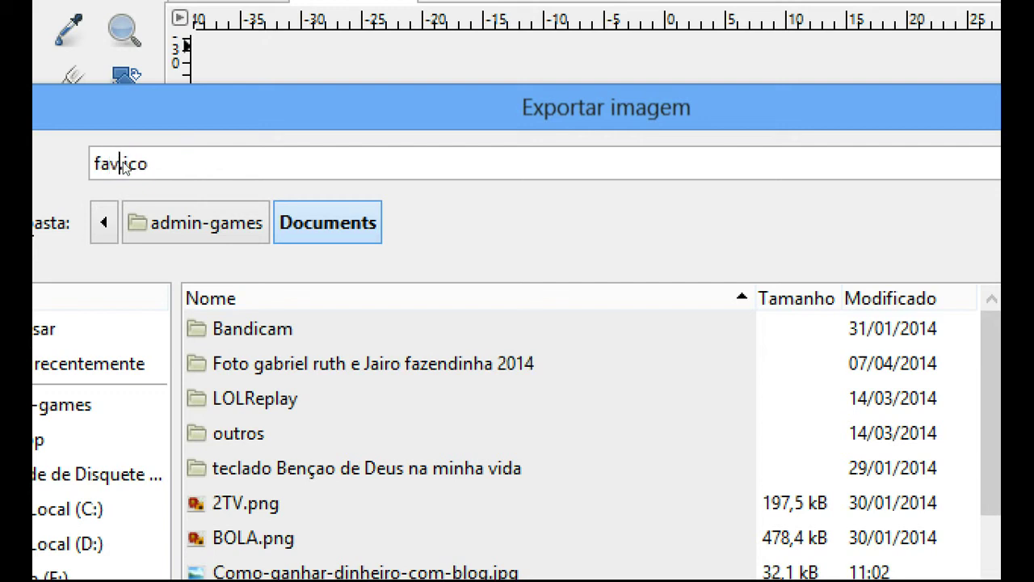
- Change the export file name to favicon.png, and cancel the export
key(shift+End)
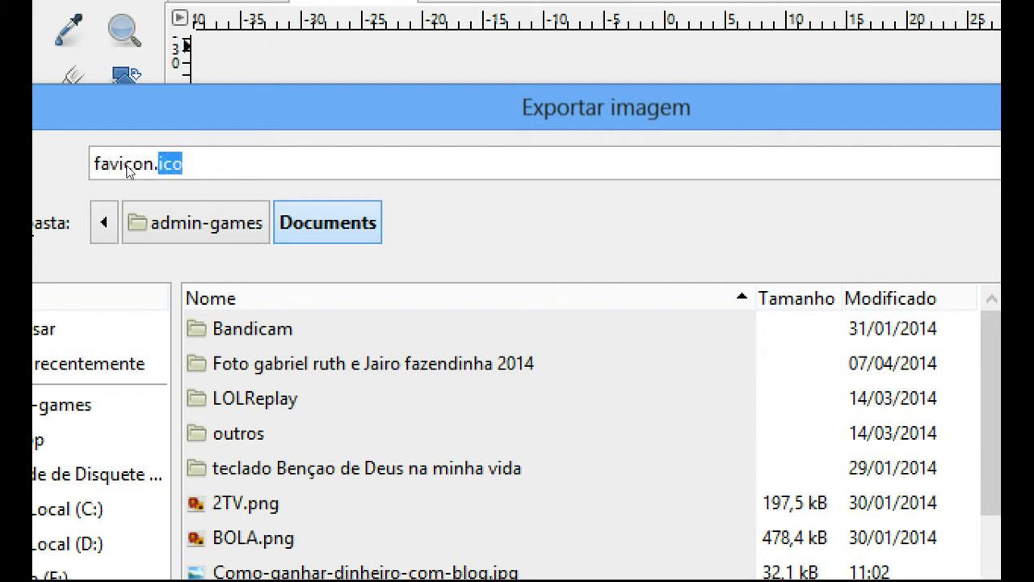
text(')
key(BackSpace)
text(png)
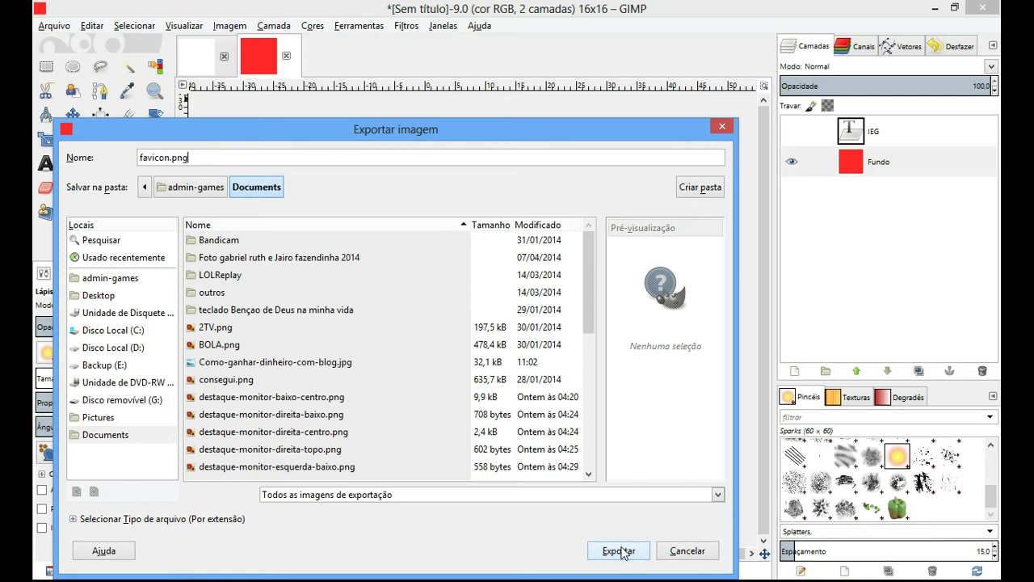
click(685, 550)
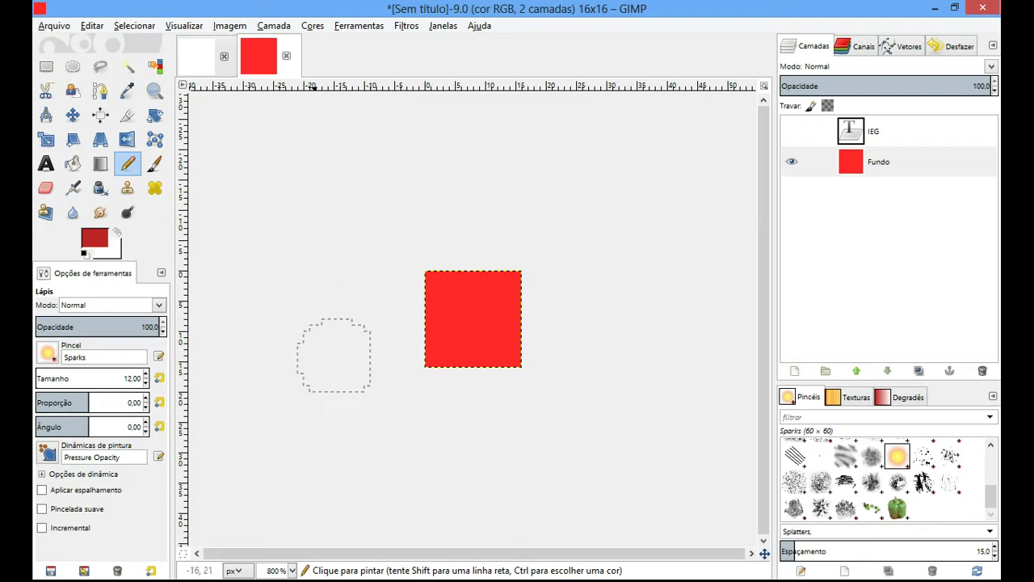
- Switch to the Favicon folder in File Explorer, view the small favicon PNG image, and close the viewer
mouse_move(178, 571)
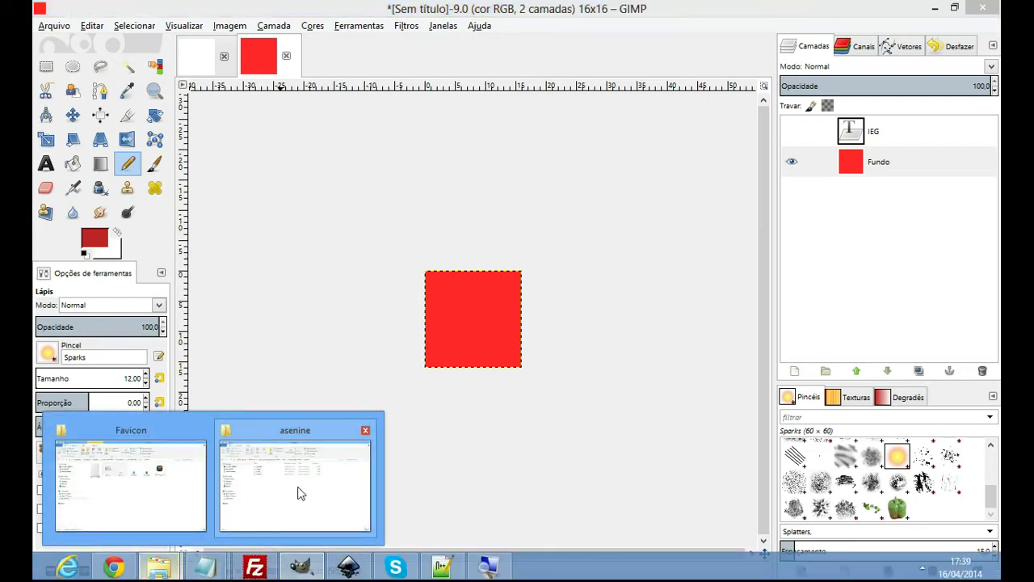
click(185, 499)
double_click(445, 196)
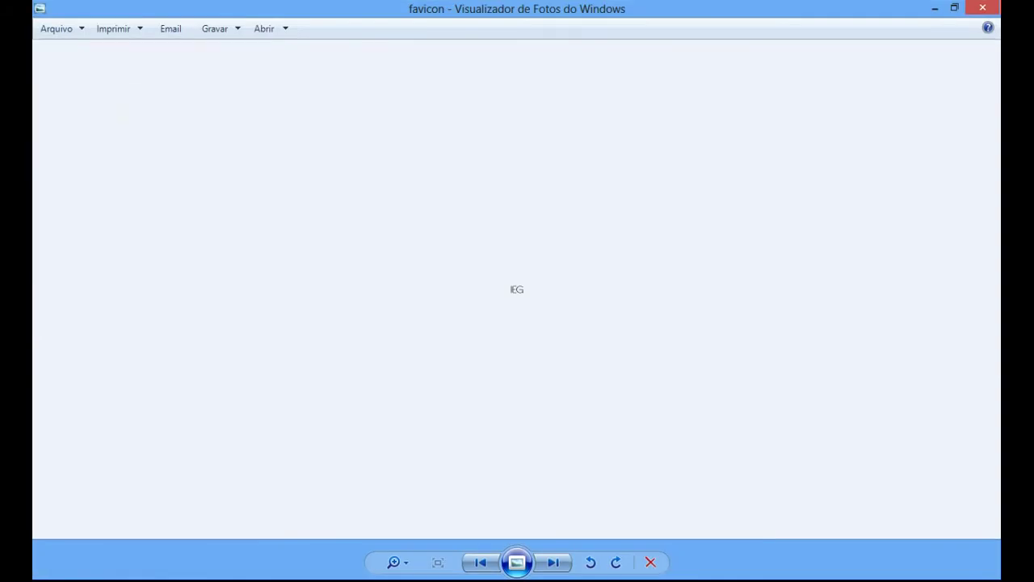
key(Escape)
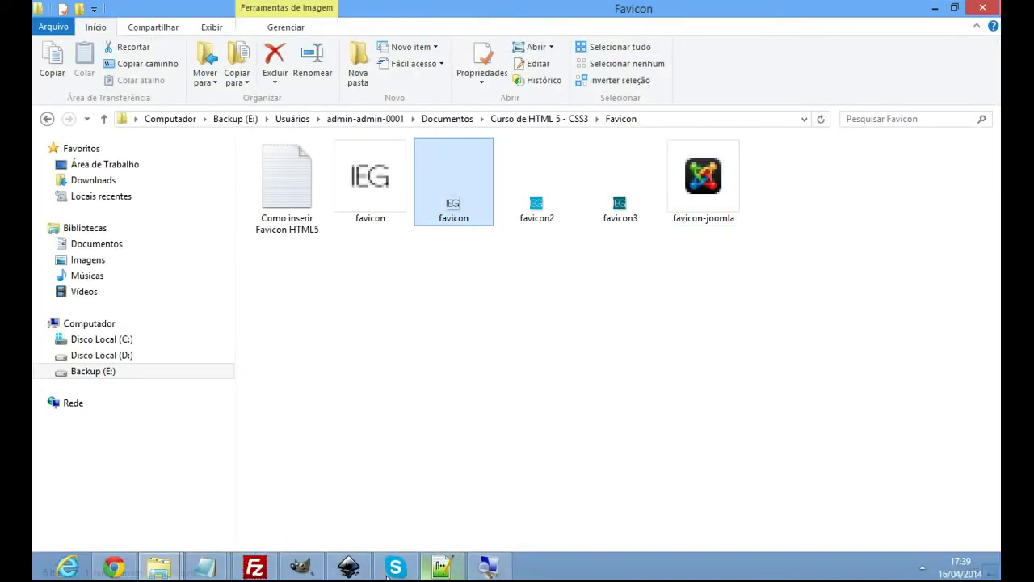
click(300, 566)
click(54, 25)
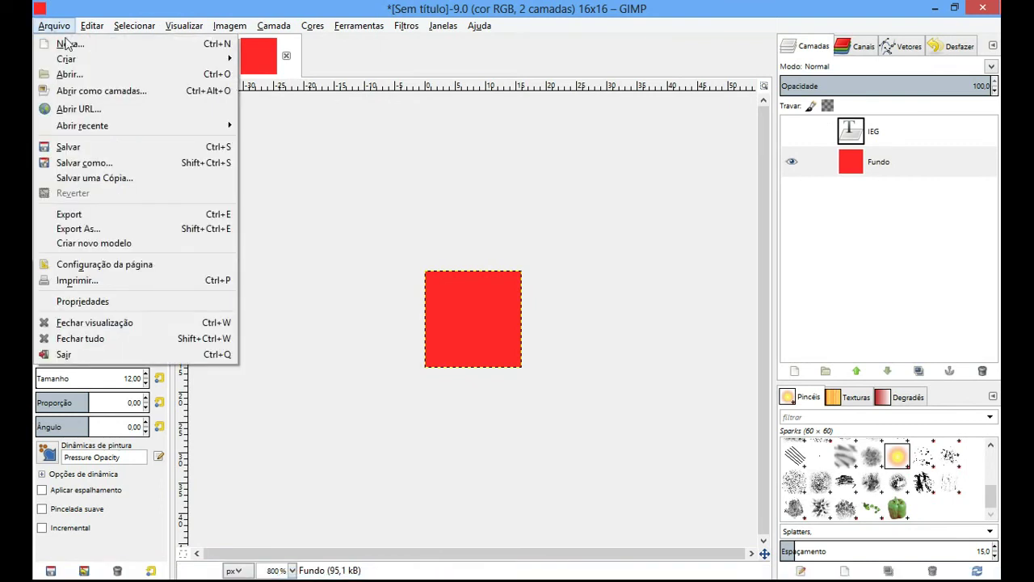
click(93, 75)
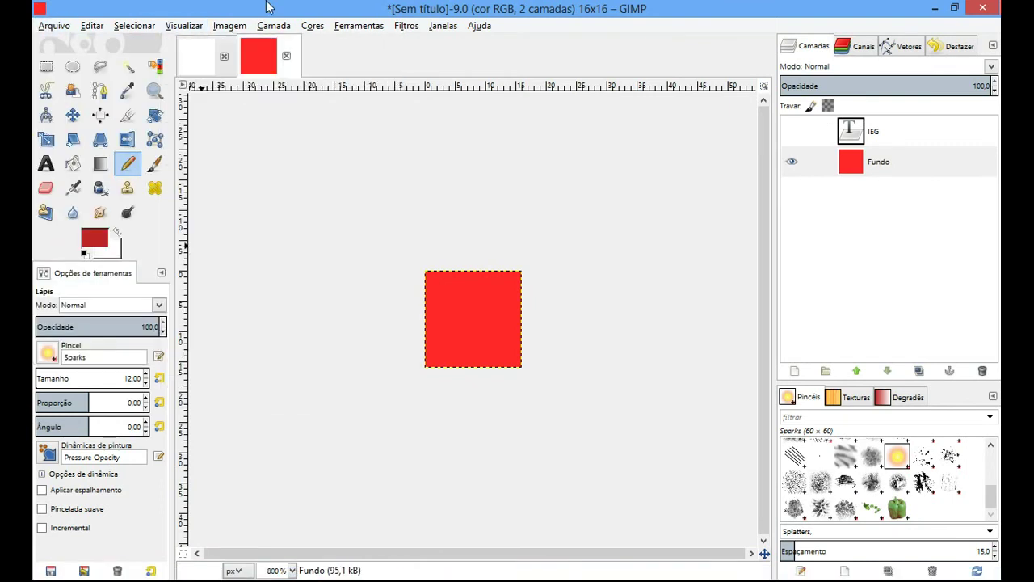
- Return to the Favicon folder in File Explorer, check the favicon PNG's file details and view the image again
mouse_move(159, 566)
click(169, 511)
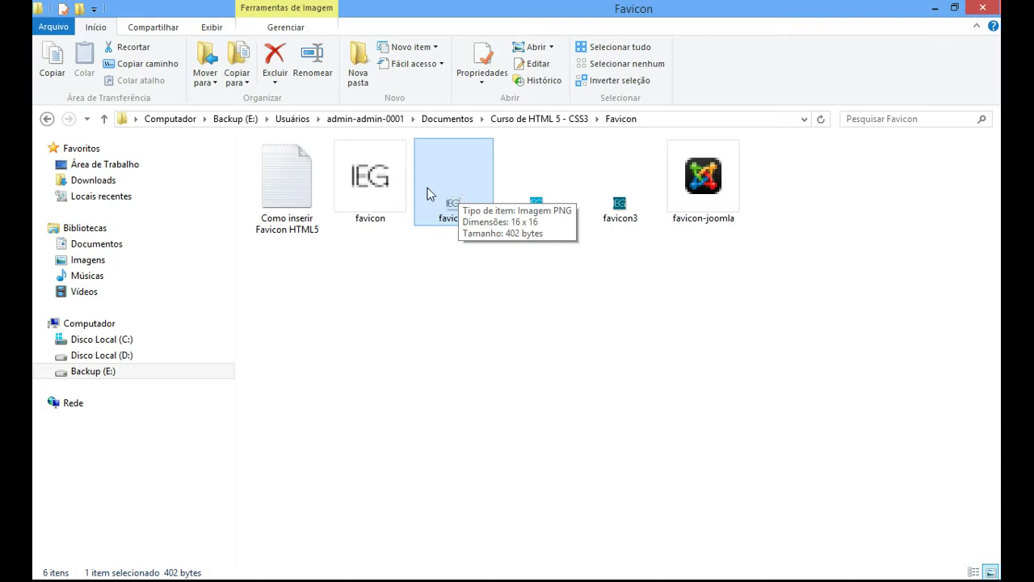
click(396, 194)
drag(451, 272, 453, 226)
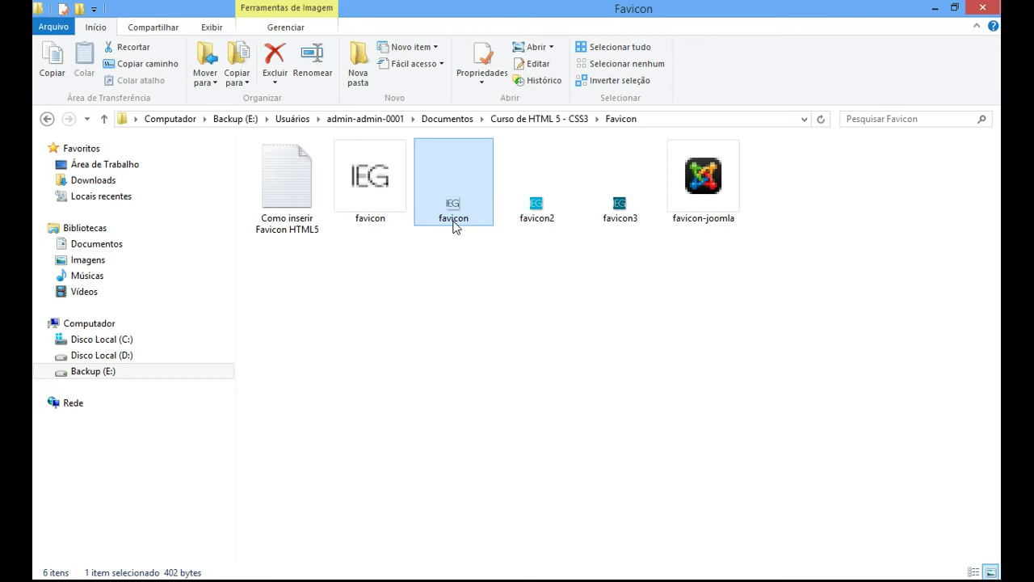
double_click(454, 226)
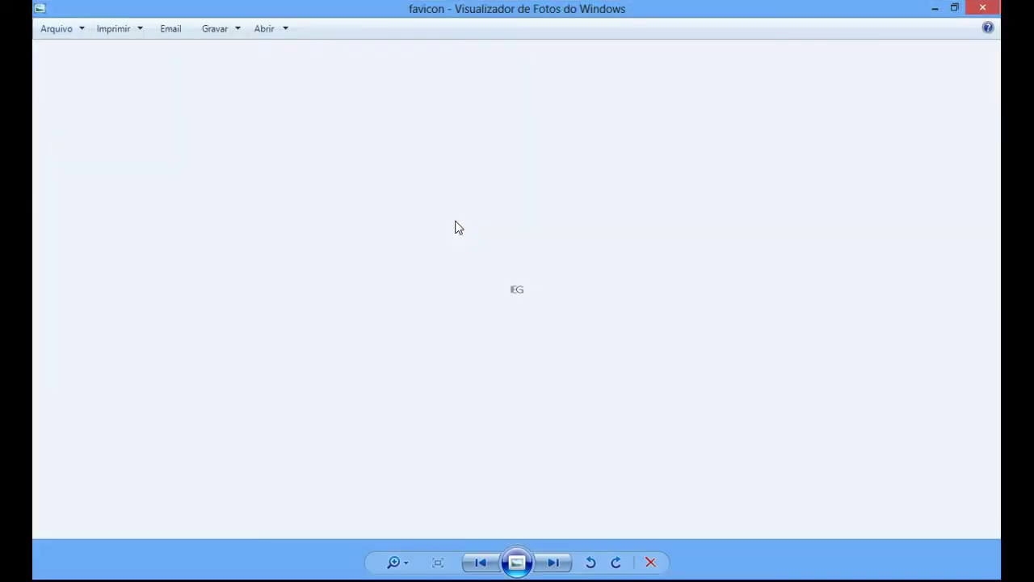
key(Escape)
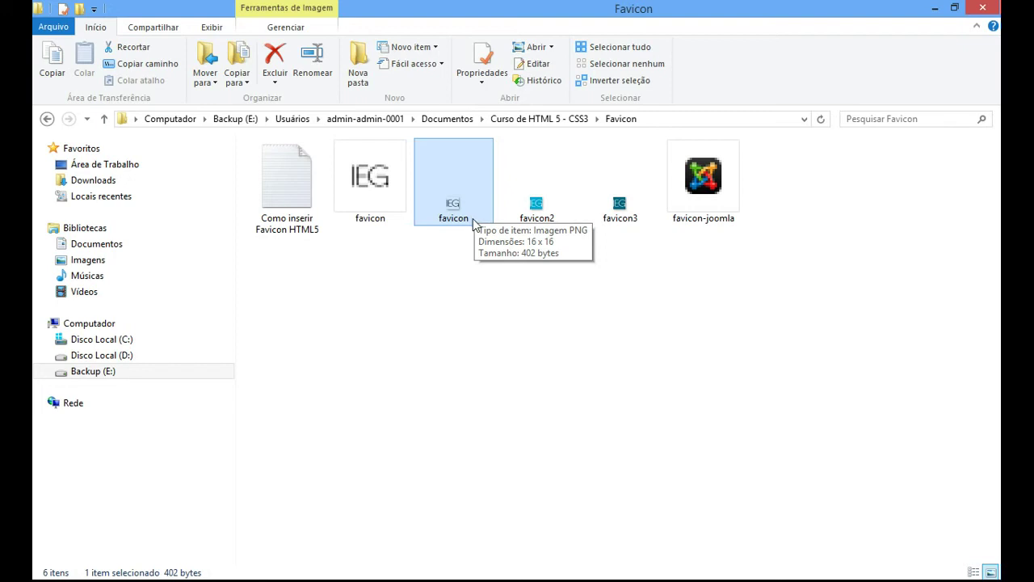
- View the favicon file with the large thumbnail, close the viewer and clear the selection
click(368, 220)
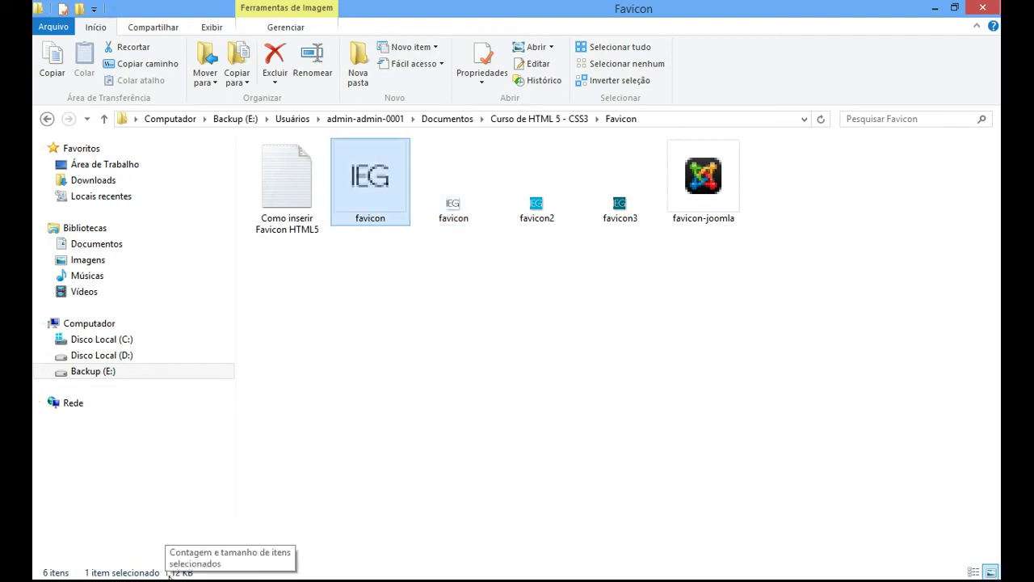
key(Return)
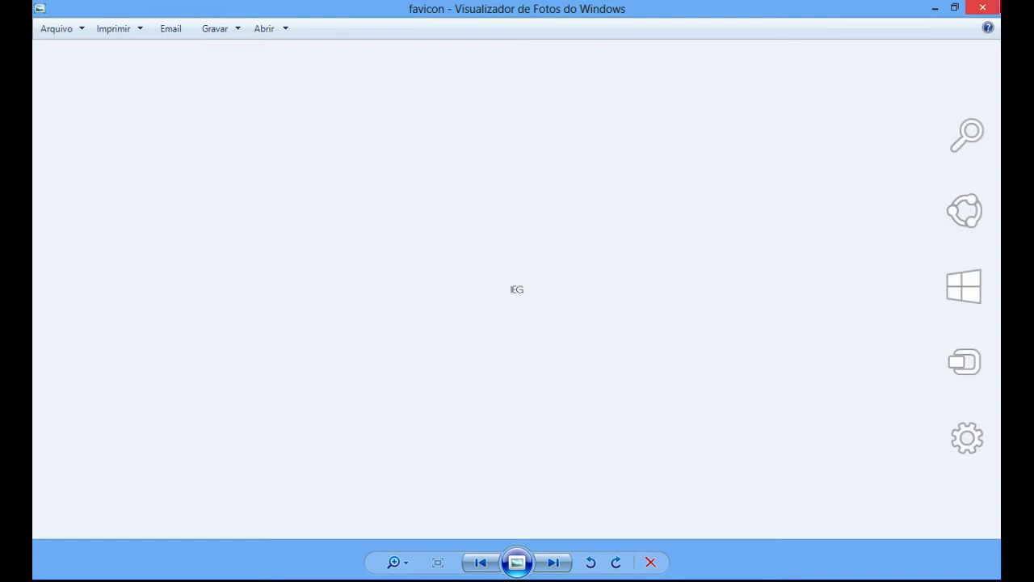
click(999, 8)
click(482, 307)
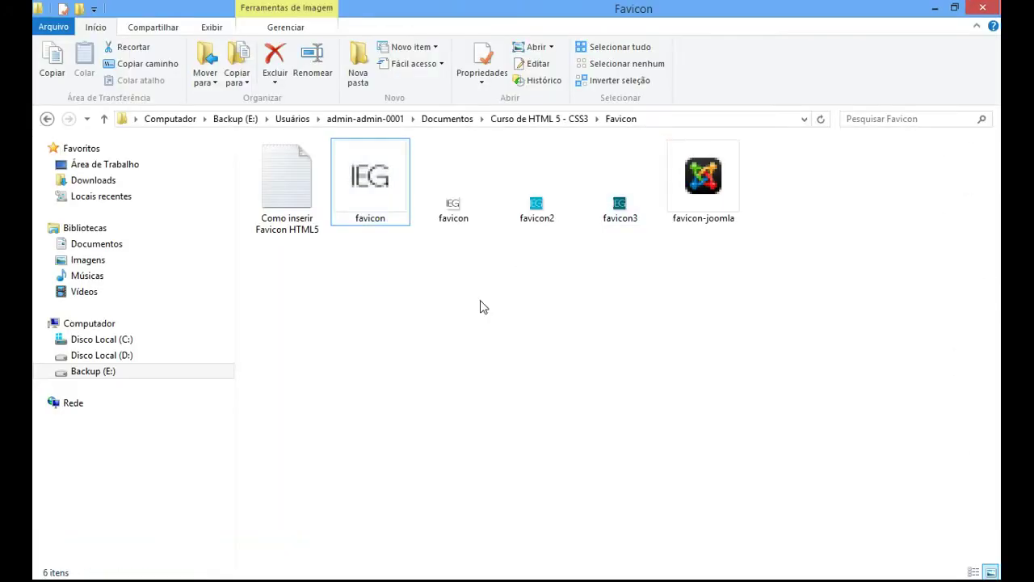
- Copy the small favicon PNG from the Favicon folder into the Curso de HTML 5 - CSS3 folder, replacing the existing file
click(463, 217)
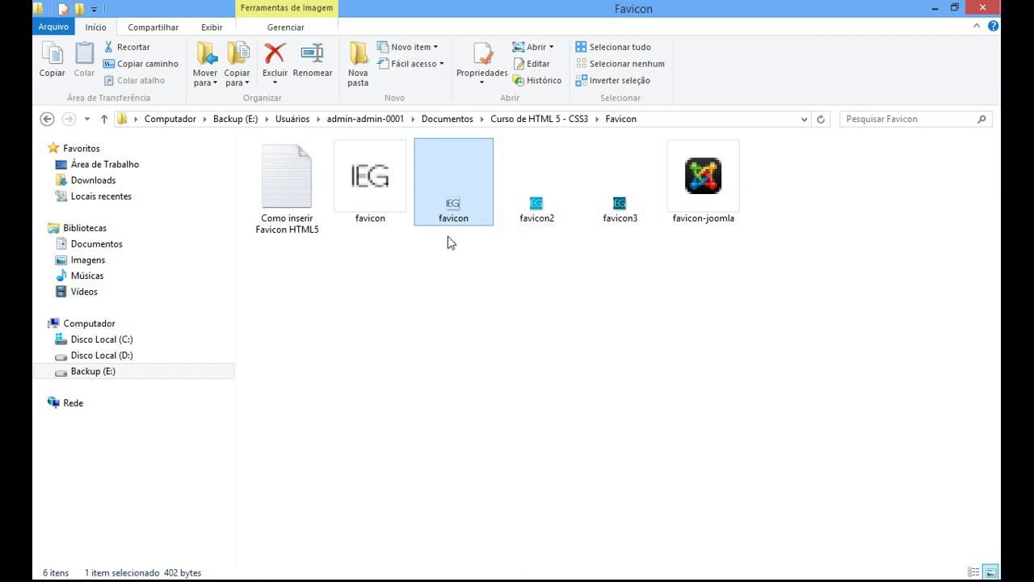
key(ctrl+c)
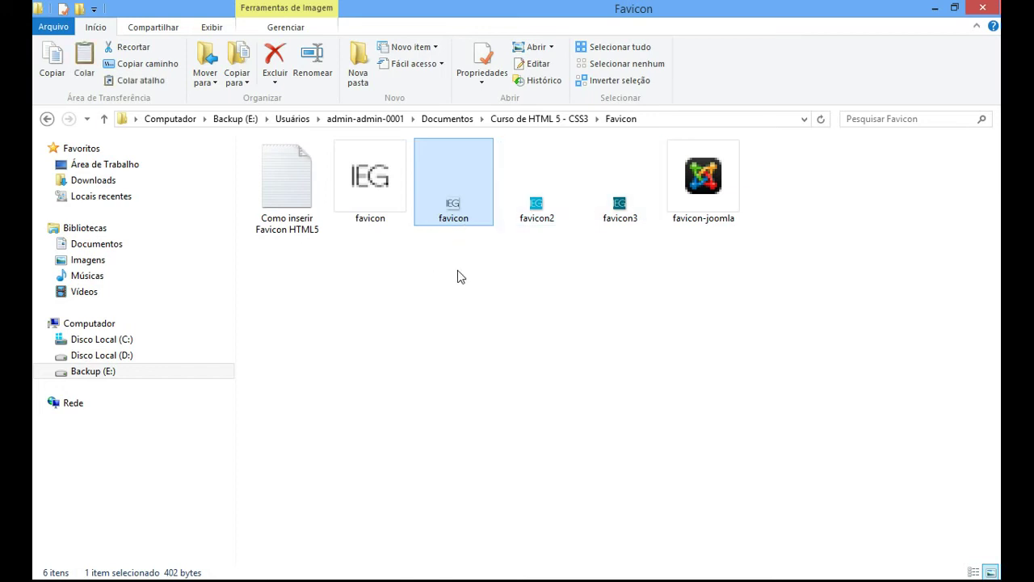
click(477, 237)
click(537, 121)
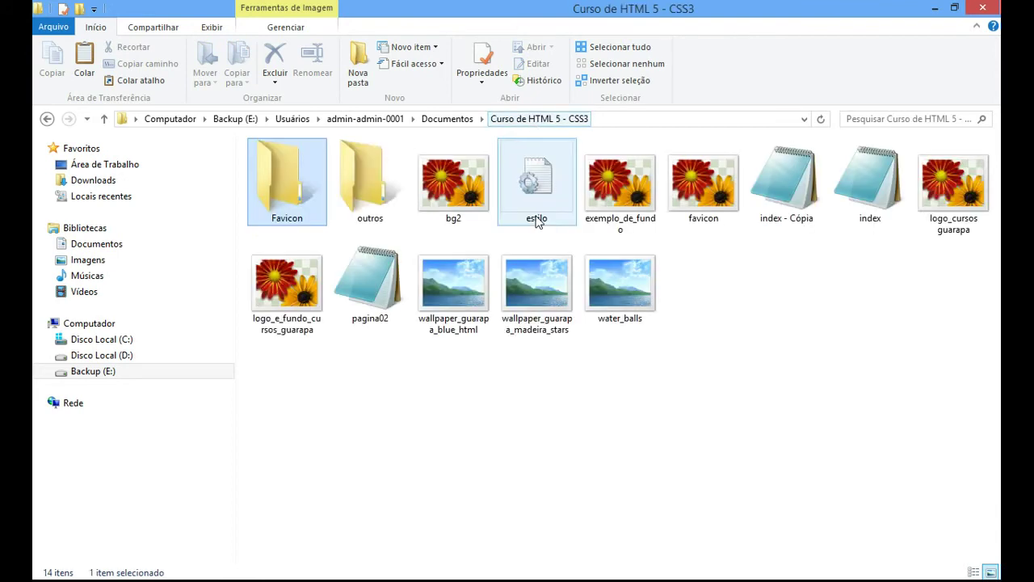
click(538, 426)
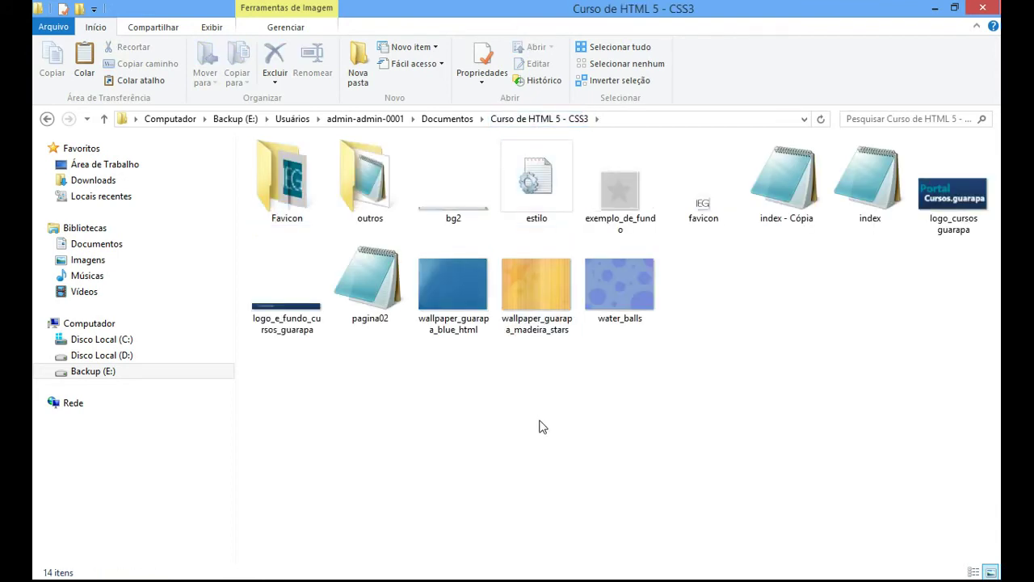
key(ctrl+v)
click(523, 176)
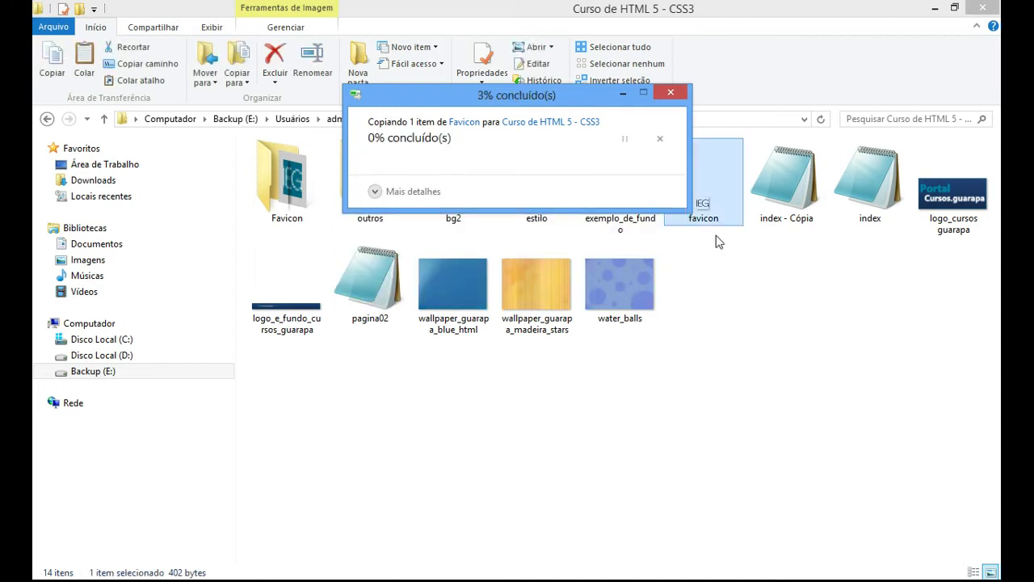
- View the copied favicon image, and locate the index file in the same course folder
click(691, 239)
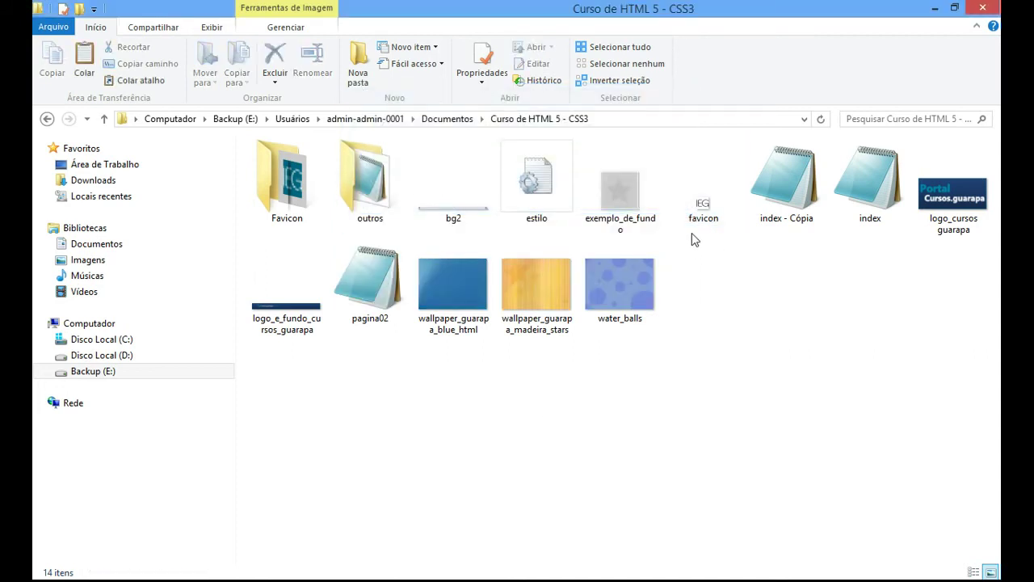
double_click(689, 219)
key(Escape)
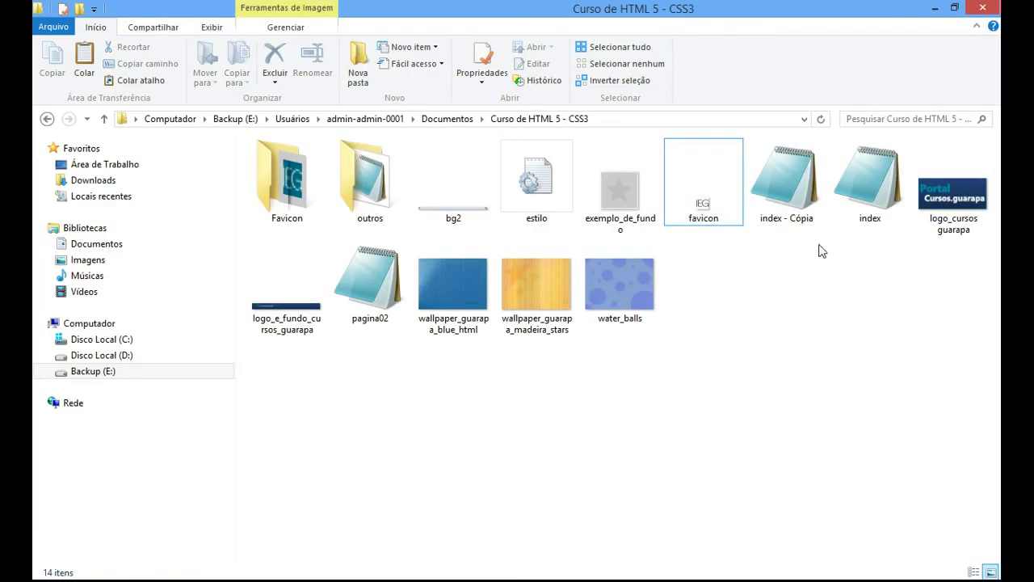
click(858, 229)
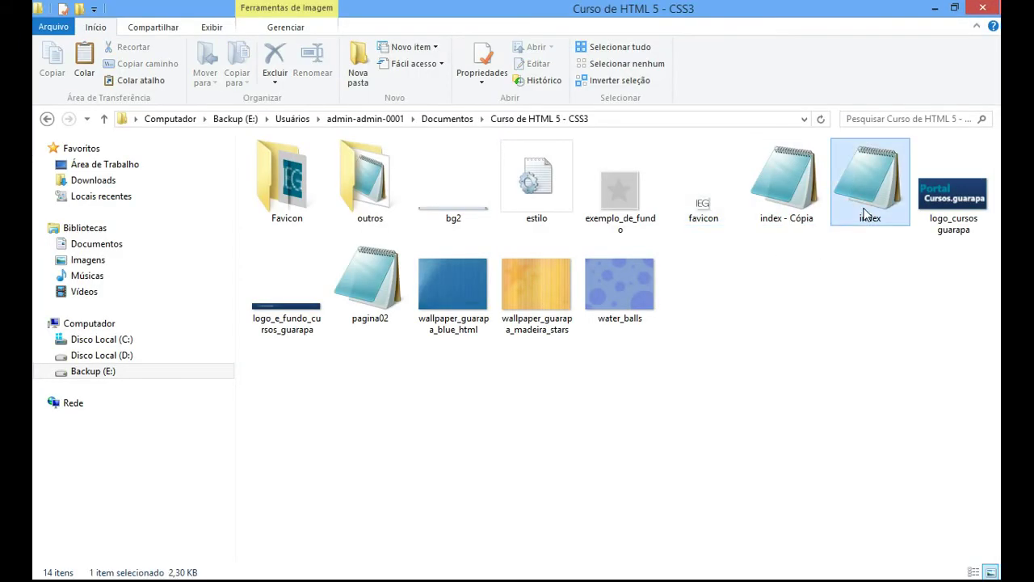
click(832, 303)
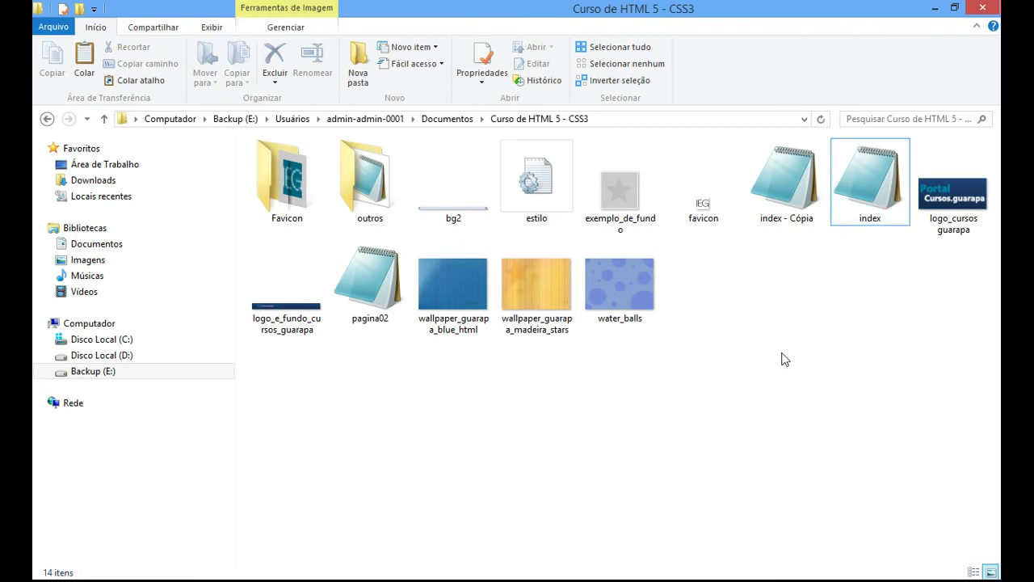
- Compare the favicon PNG in the course folder with the one in the Favicon subfolder, returning to the course folder
click(713, 229)
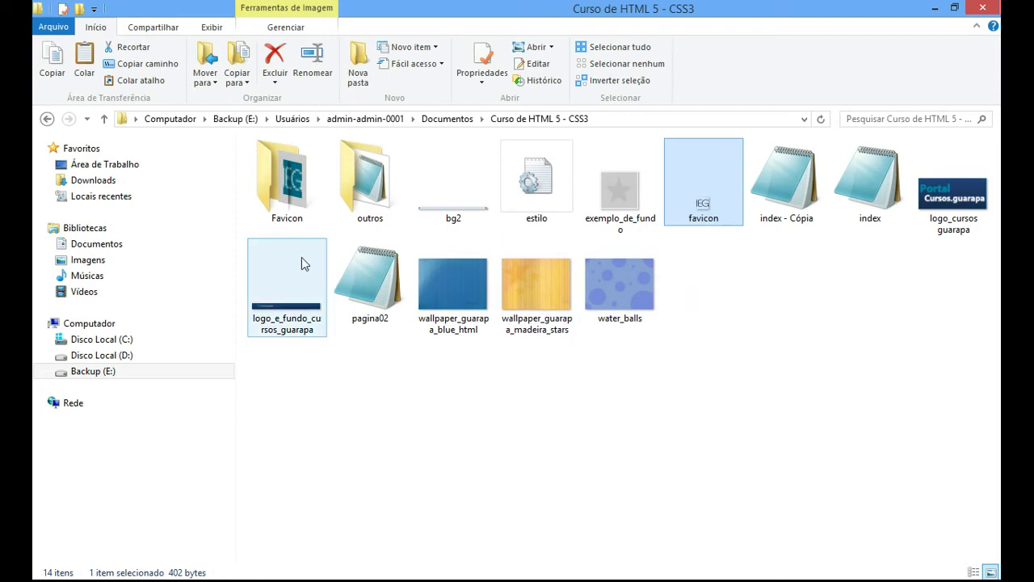
double_click(298, 224)
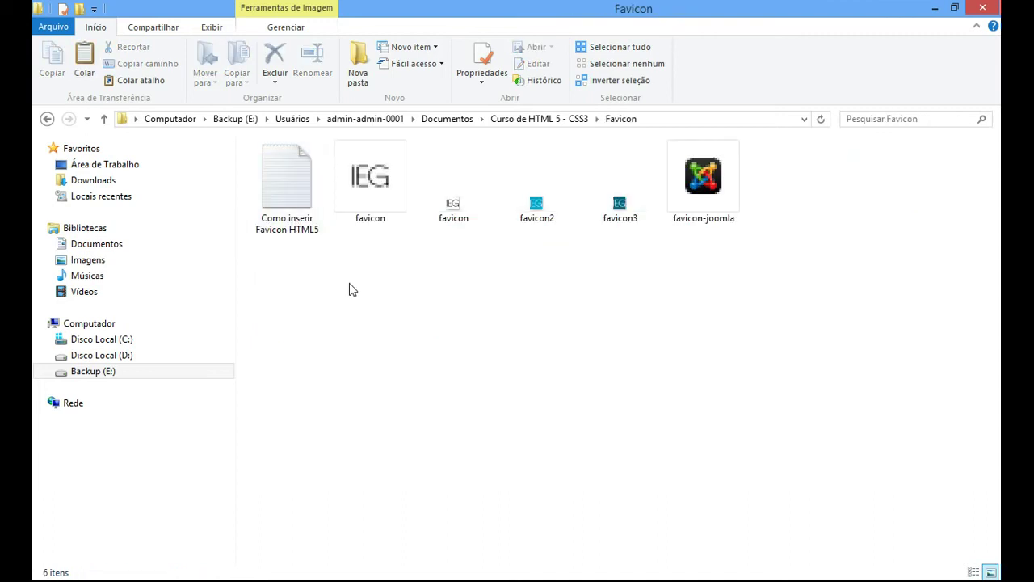
click(444, 224)
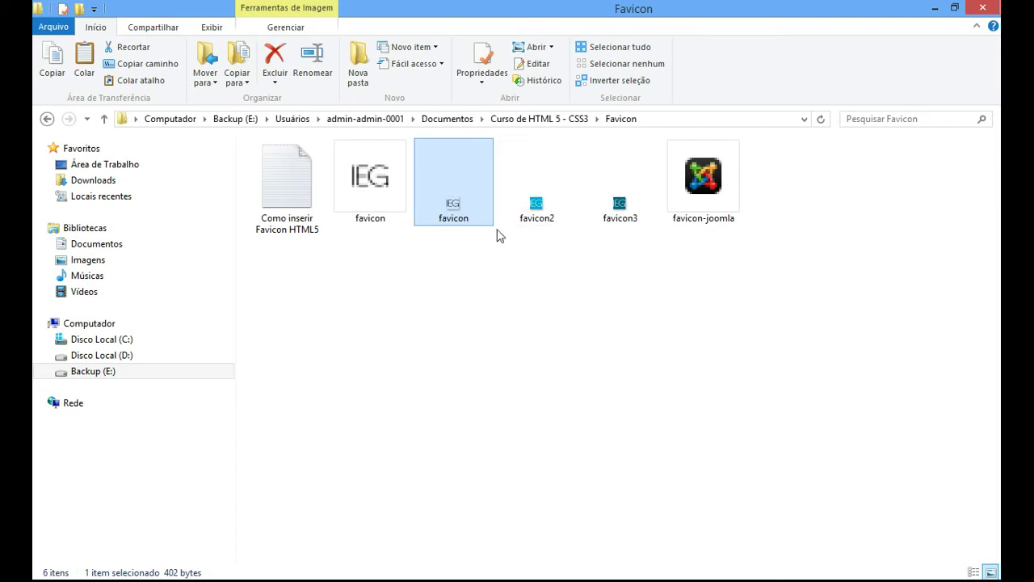
key(BackSpace)
click(714, 217)
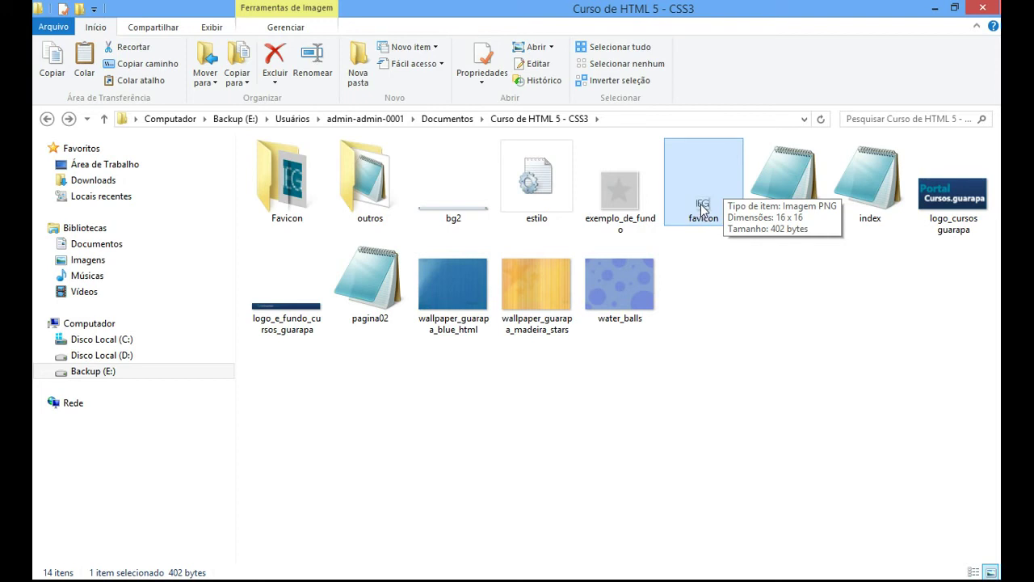
- Open the Como inserir Favicon HTML5 text file from the Favicon folder and review its recommended software and image size
double_click(305, 197)
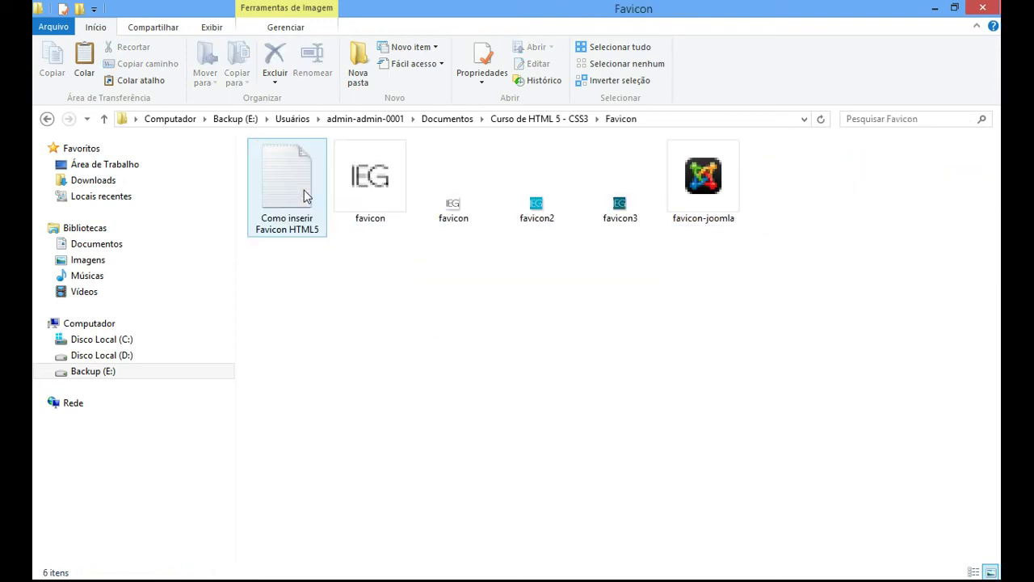
click(304, 190)
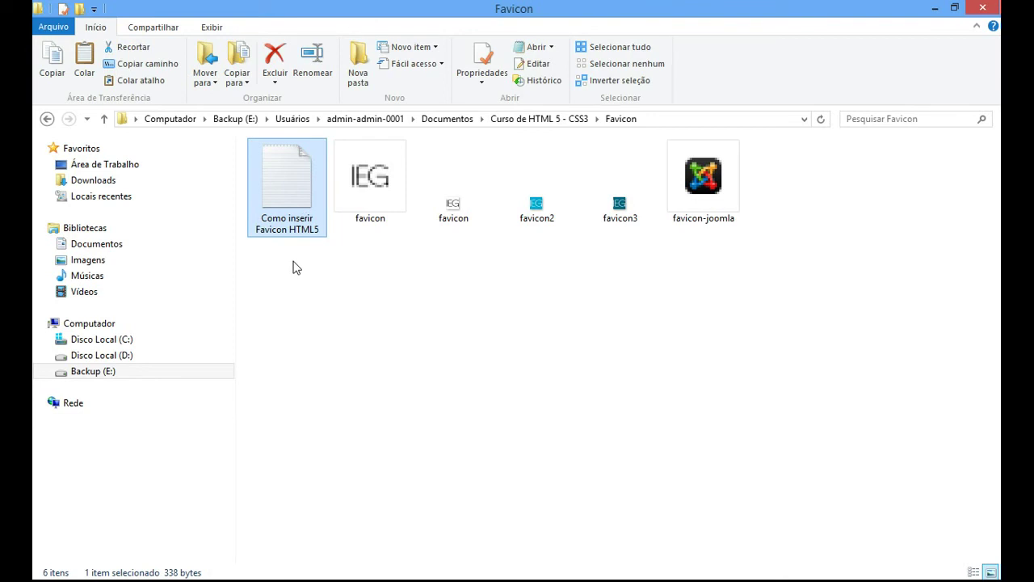
key(Return)
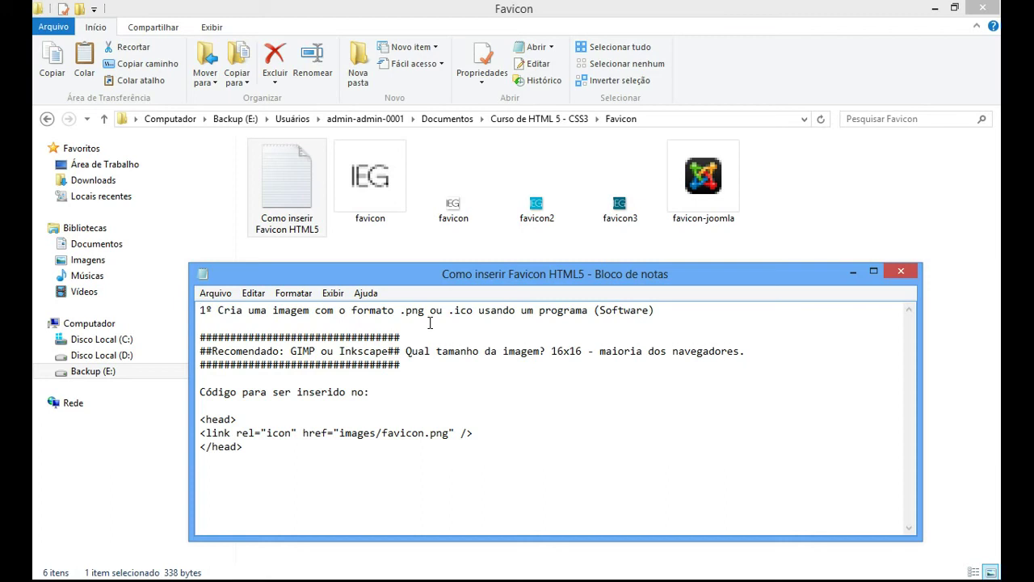
drag(267, 353, 260, 354)
click(547, 353)
- Change the code heading in the note to "Código para ser inserido no site:" and save the file
click(380, 397)
key(Left)
key(BackSpace)
key(BackSpace)
key(BackSpace)
text(no site)
key(ctrl+s)
- Add the remark "(é para copiar somente este código não copia o head)" after the favicon link tag in the note
click(293, 446)
drag(266, 448, 196, 447)
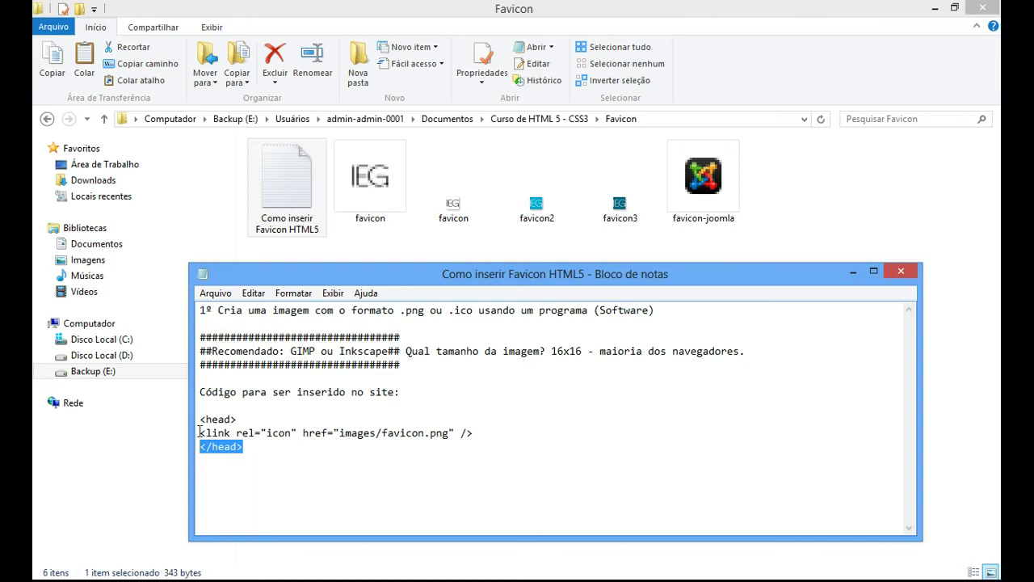
drag(199, 433, 478, 432)
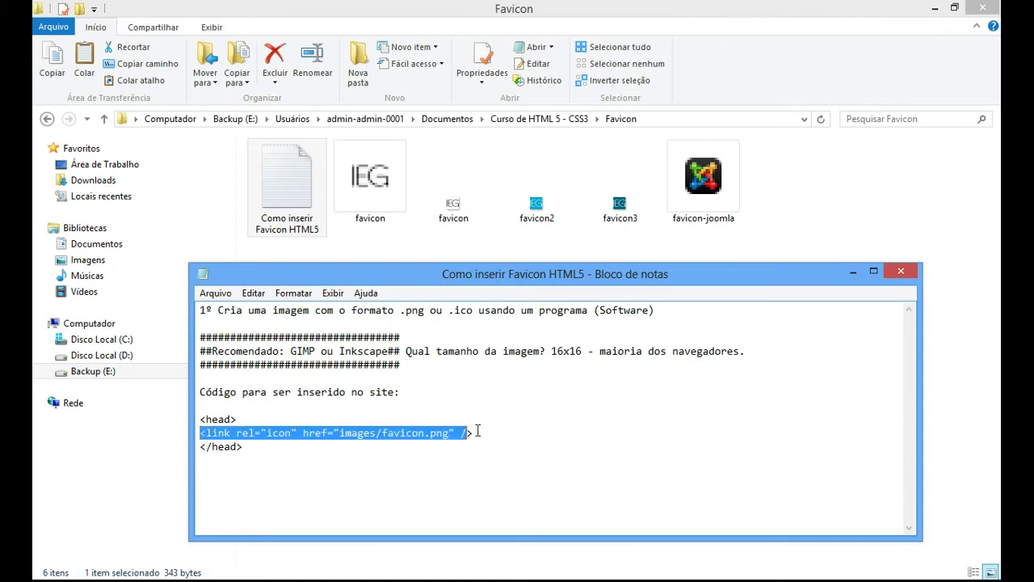
click(480, 433)
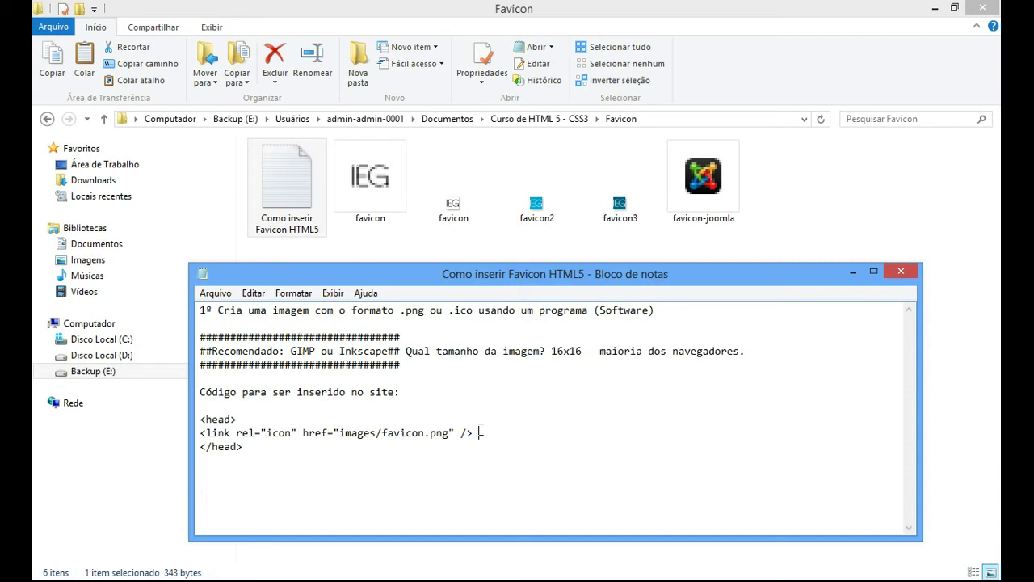
text(())
text(é para cpo)
key(BackSpace)
key(BackSpace)
text(opiar somen)
text(te )
text(este)
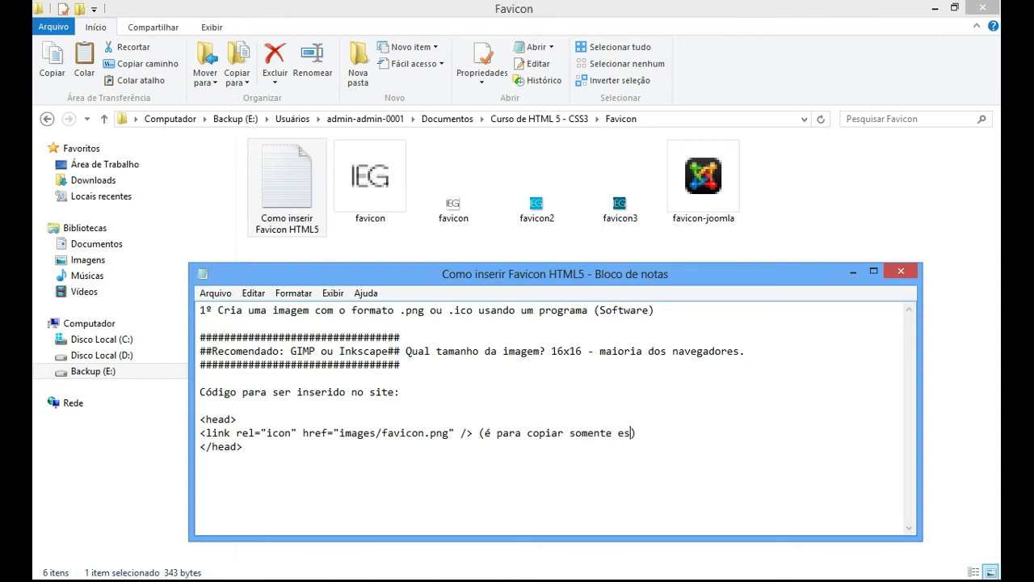
text( código)
text( não c)
text(opi)
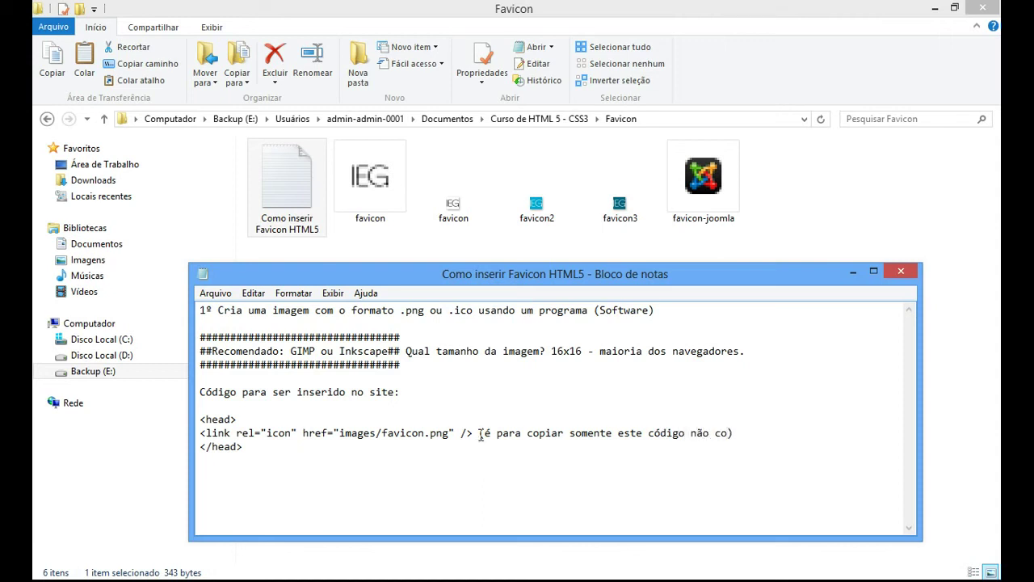
text(a o head)
- Highlight the favicon link tag, its rel="icon" attribute and its href attribute name for review
click(474, 434)
shift+click(200, 434)
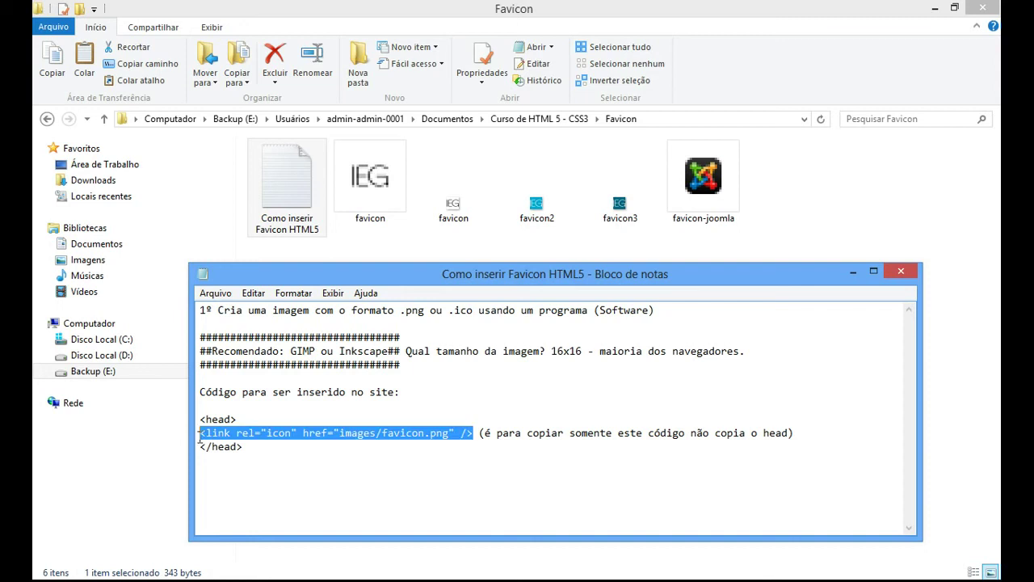
click(277, 434)
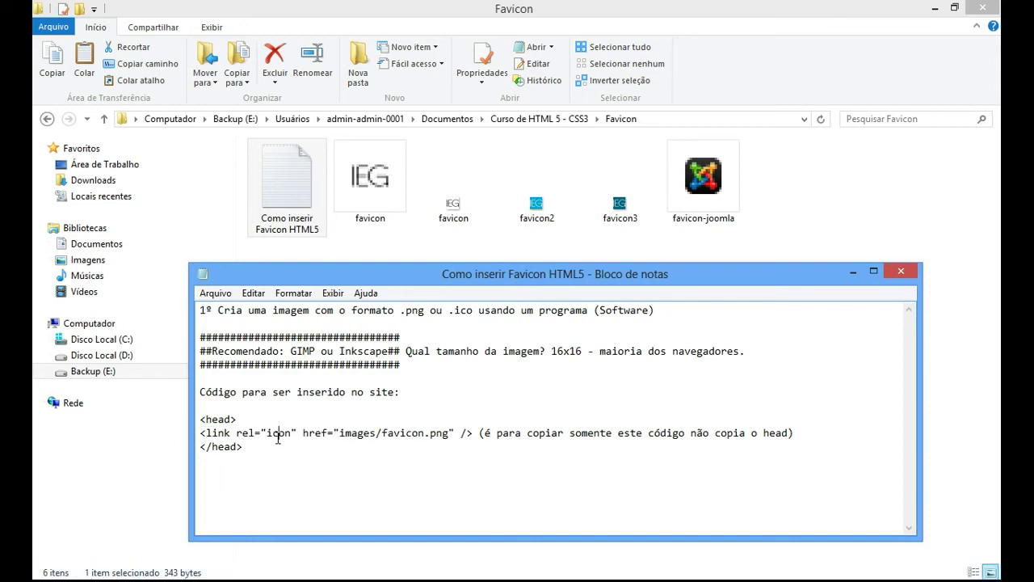
double_click(277, 434)
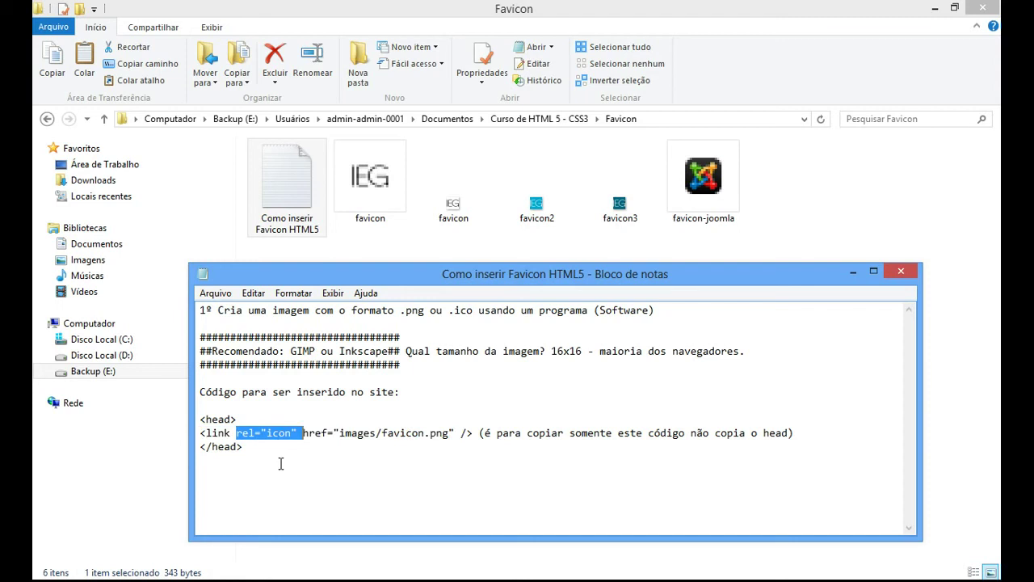
click(323, 434)
drag(303, 434, 327, 434)
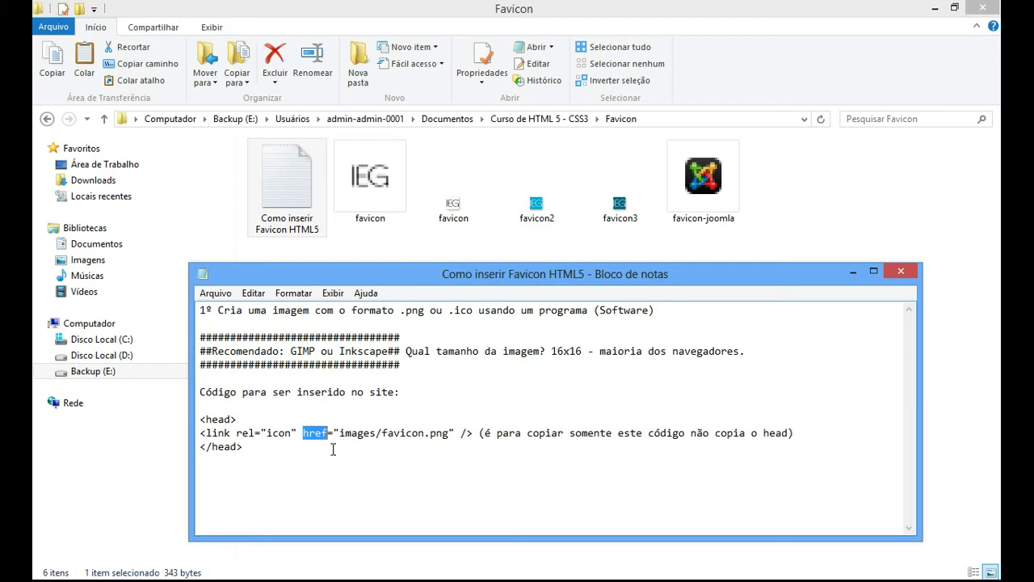
- Remove the images/ folder from the link tag's path so that href reads "favicon.png"
click(341, 433)
key(shift+Right)
key(shift+Right)
key(shift+Right)
key(shift+Right)
key(shift+Right)
key(shift+Right)
key(Delete)
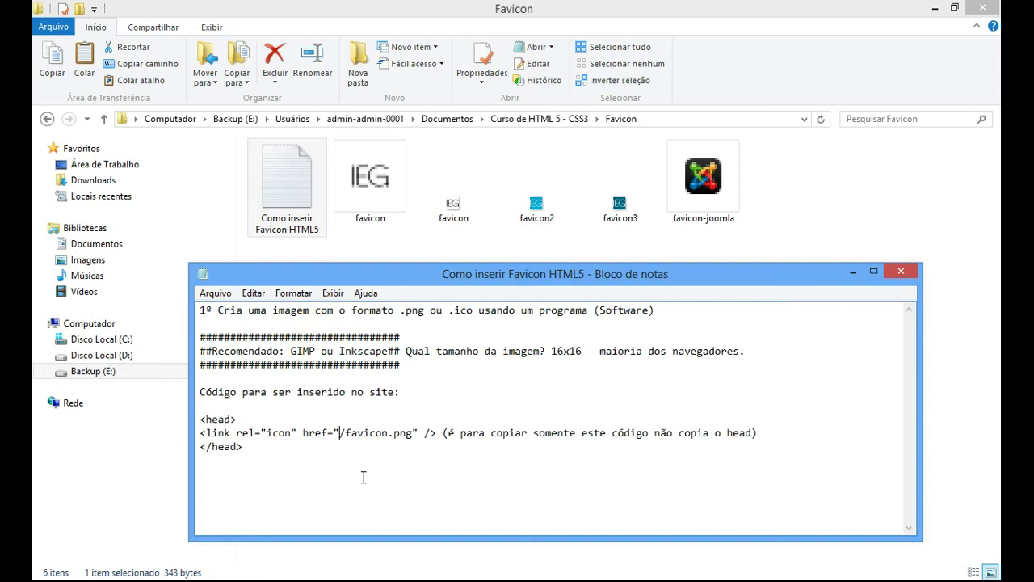
key(Delete)
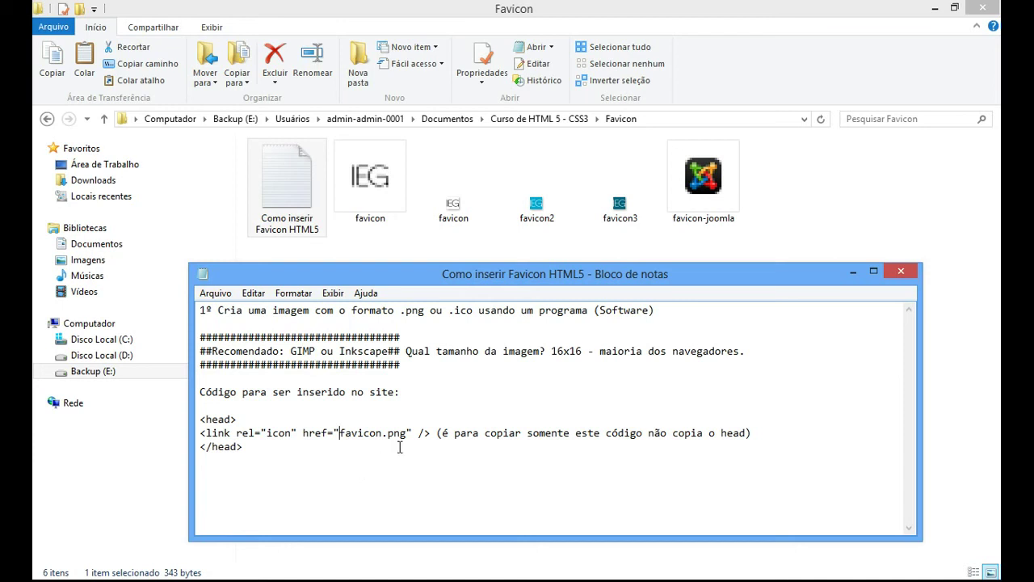
- Save the note and copy the tag <link rel="icon" href="favicon.png" />
click(427, 434)
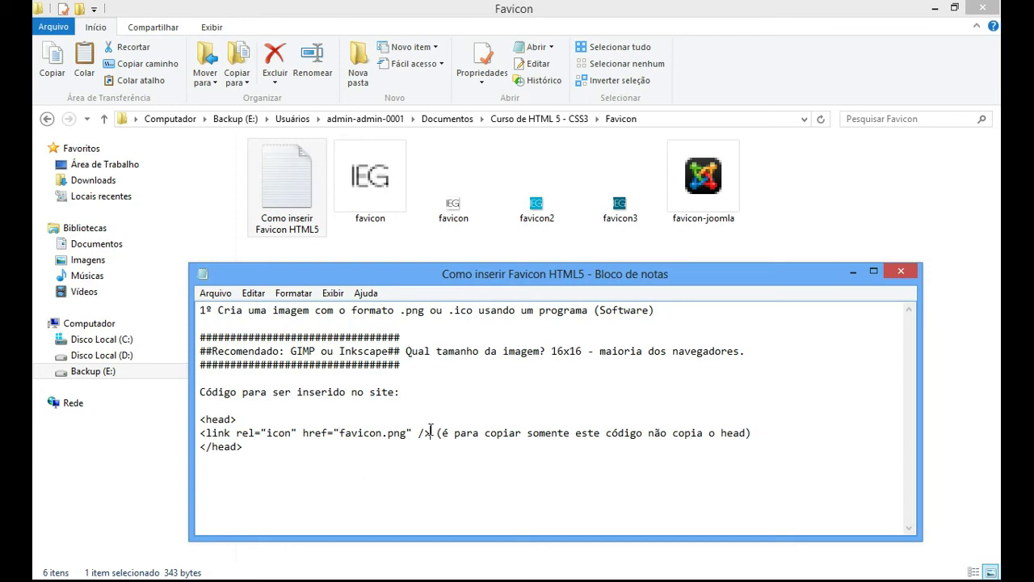
shift+click(202, 433)
key(ctrl+c)
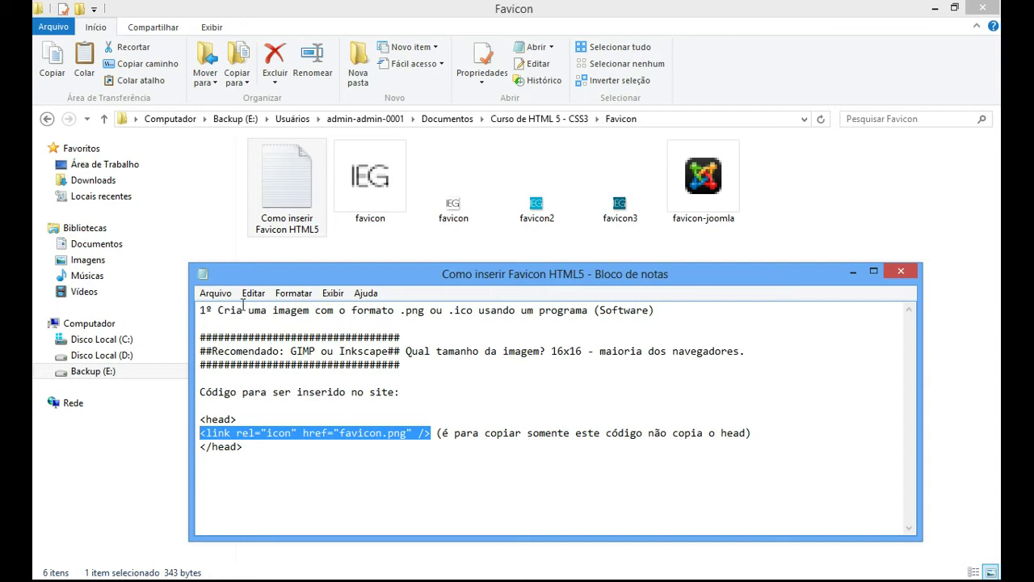
click(215, 294)
click(230, 340)
right_click(337, 428)
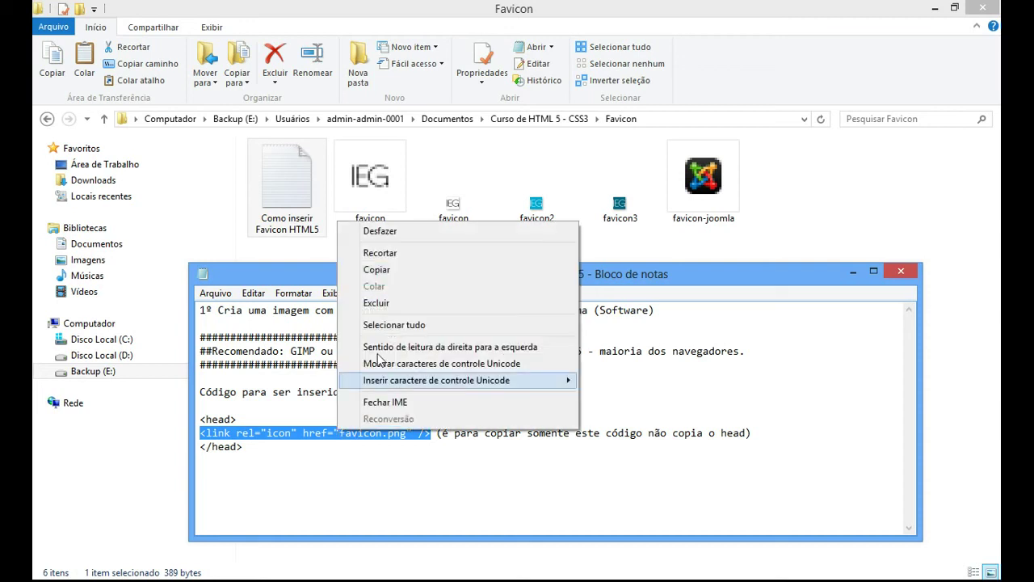
click(394, 277)
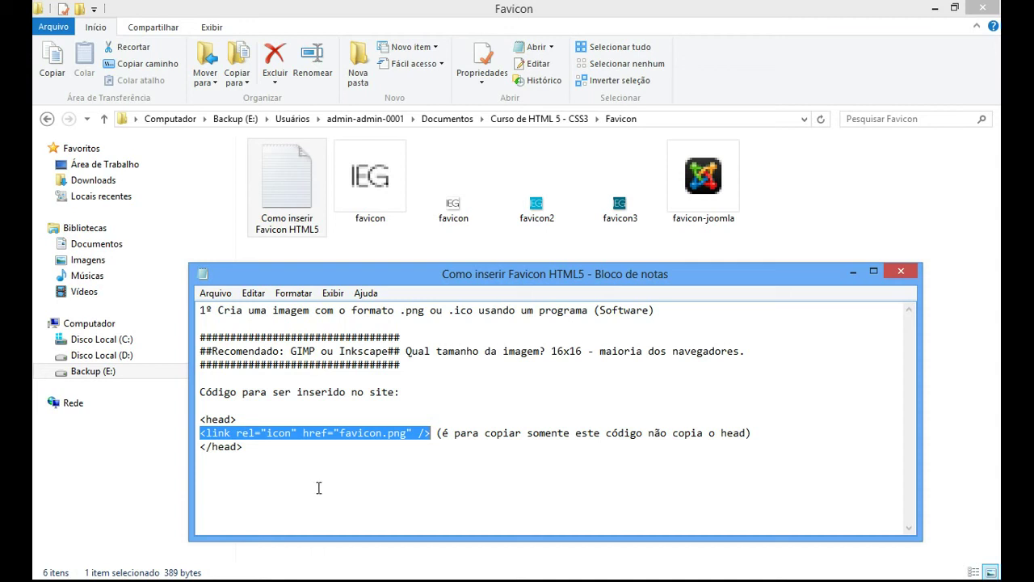
- Minimise the note, return to the Curso de HTML 5 - CSS3 folder and switch to index.html in Notepad++
click(853, 272)
click(390, 342)
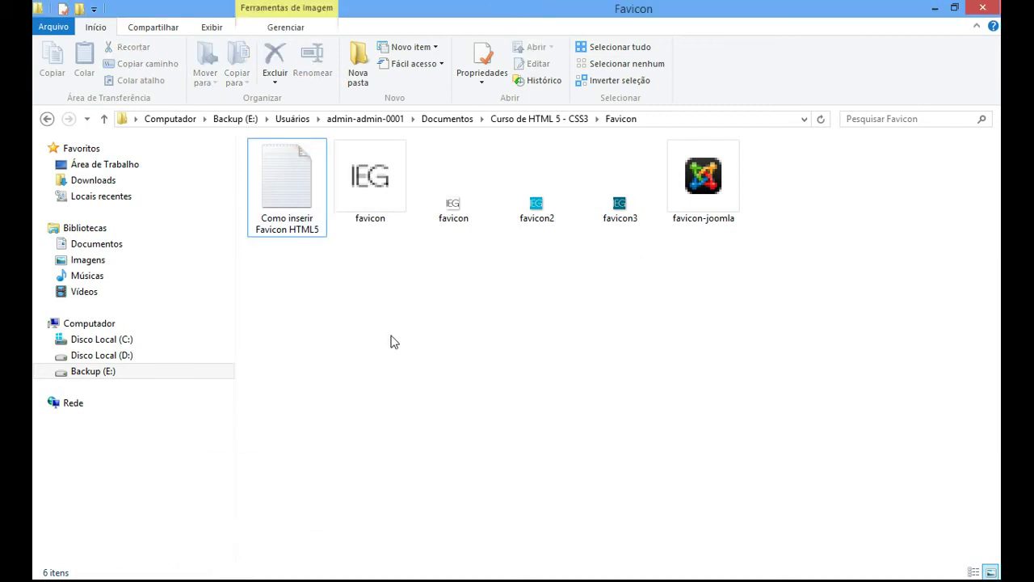
key(BackSpace)
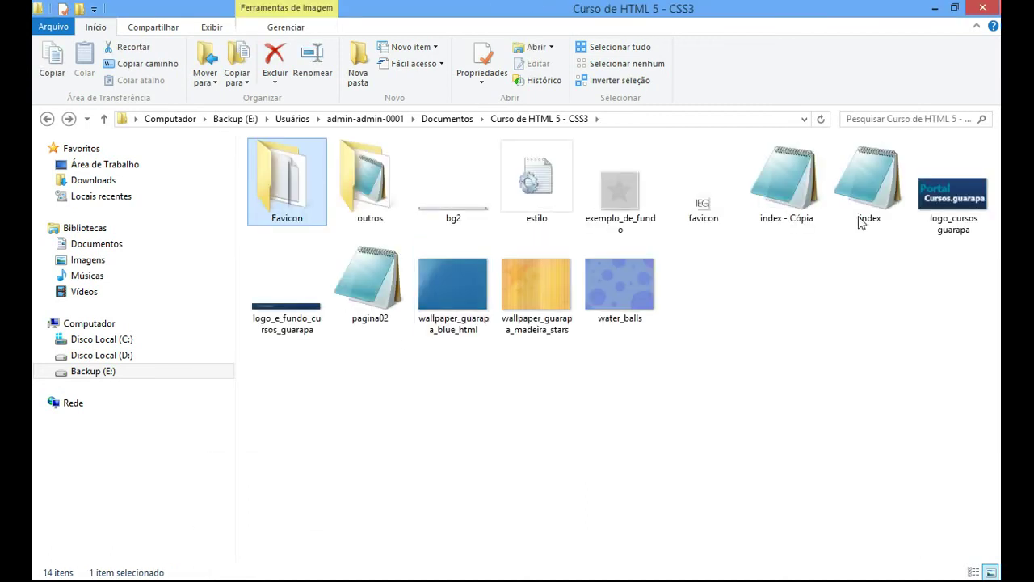
click(862, 220)
mouse_move(178, 566)
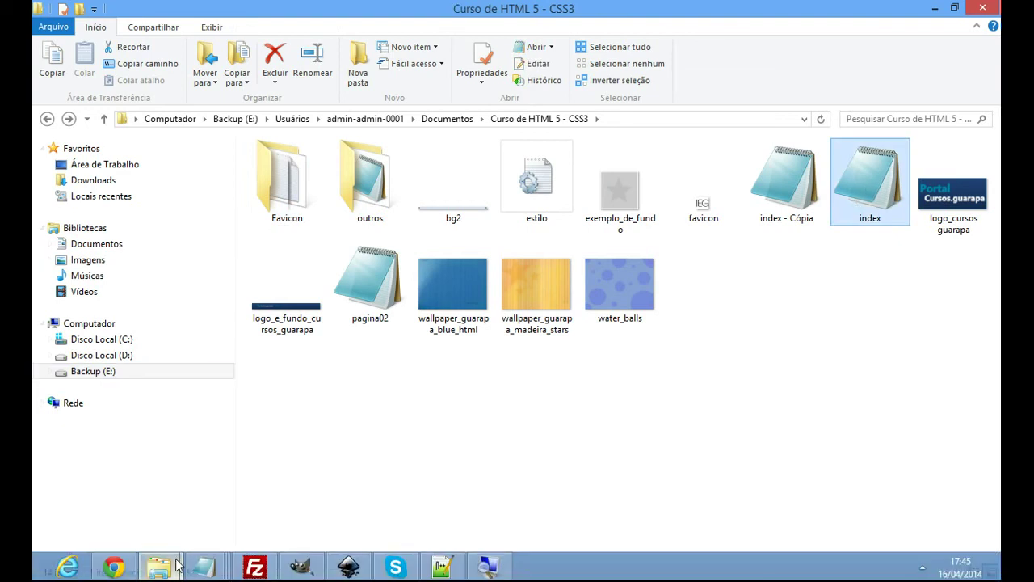
click(447, 570)
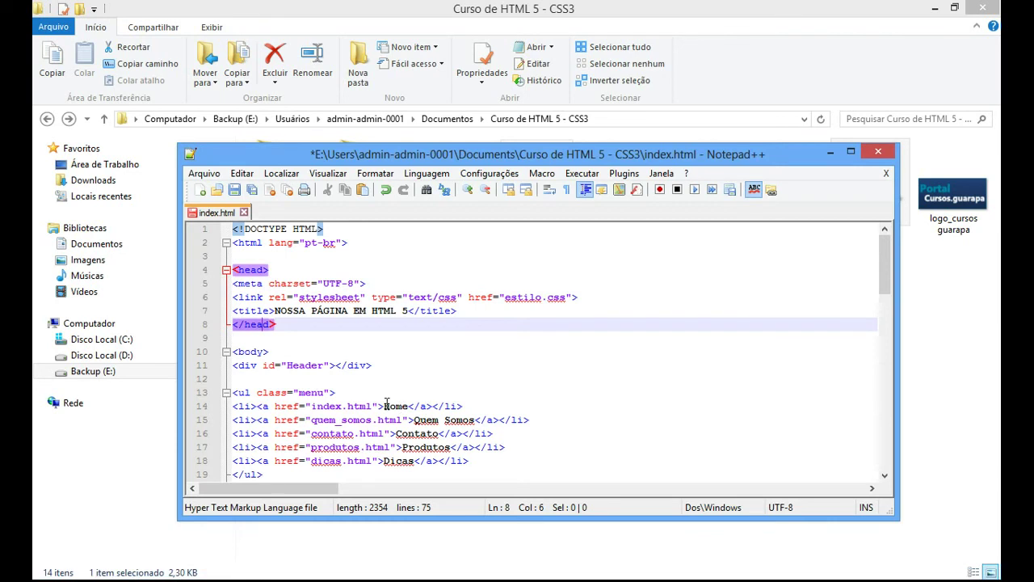
- Paste the copied favicon link tag on a new line below the title in index.html and save the page
click(345, 337)
click(516, 311)
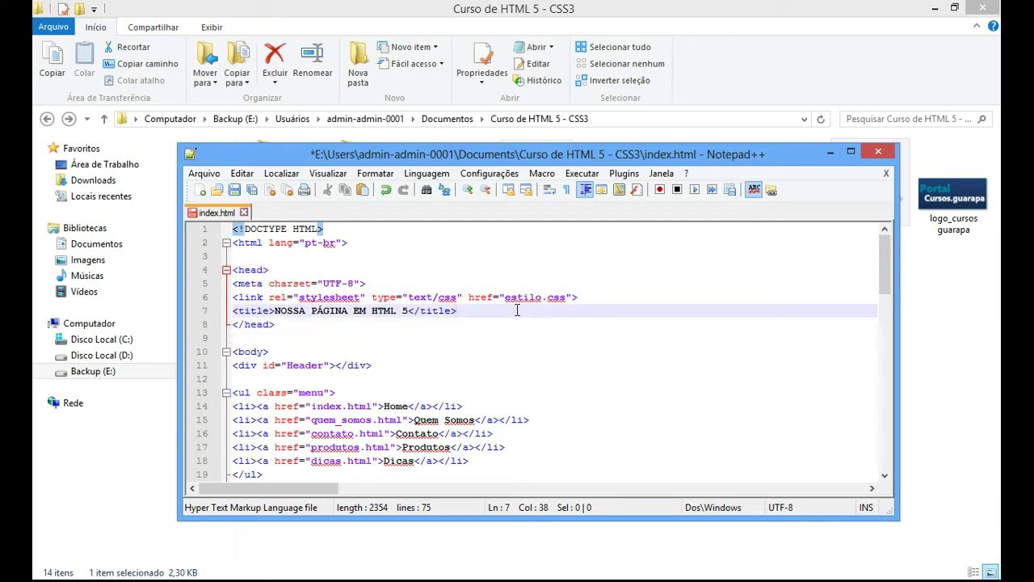
key(Return)
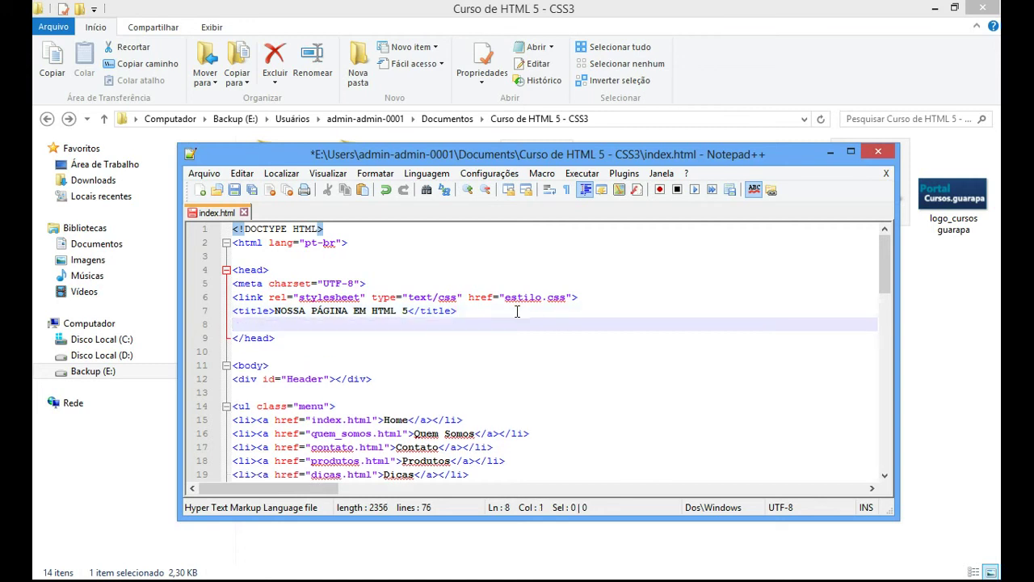
key(ctrl+v)
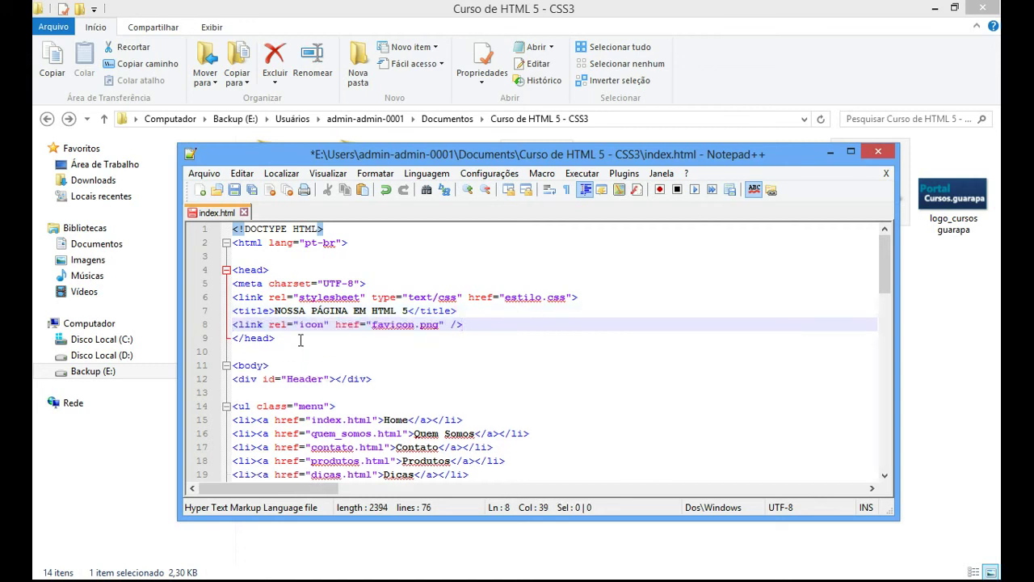
double_click(384, 324)
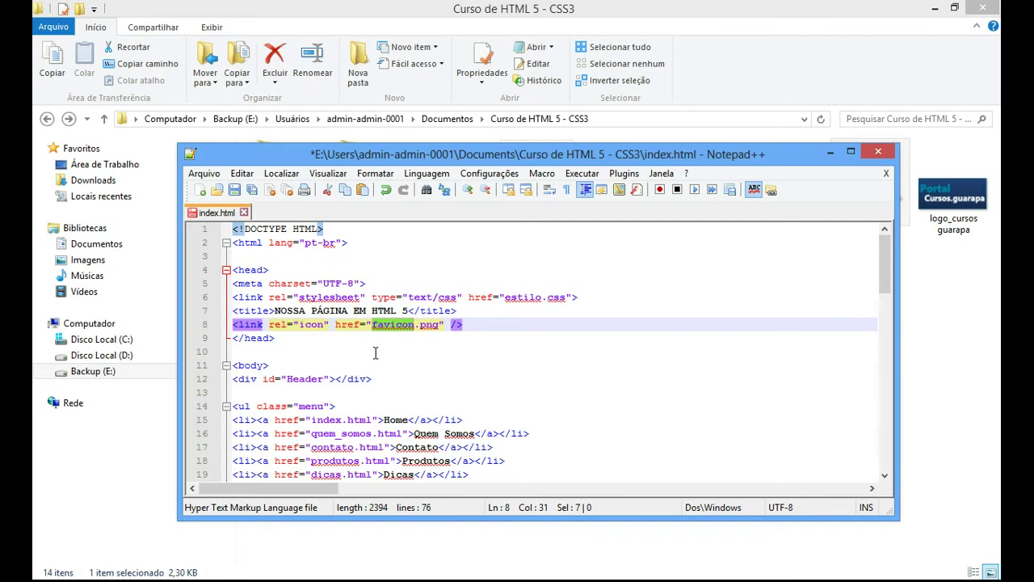
click(235, 191)
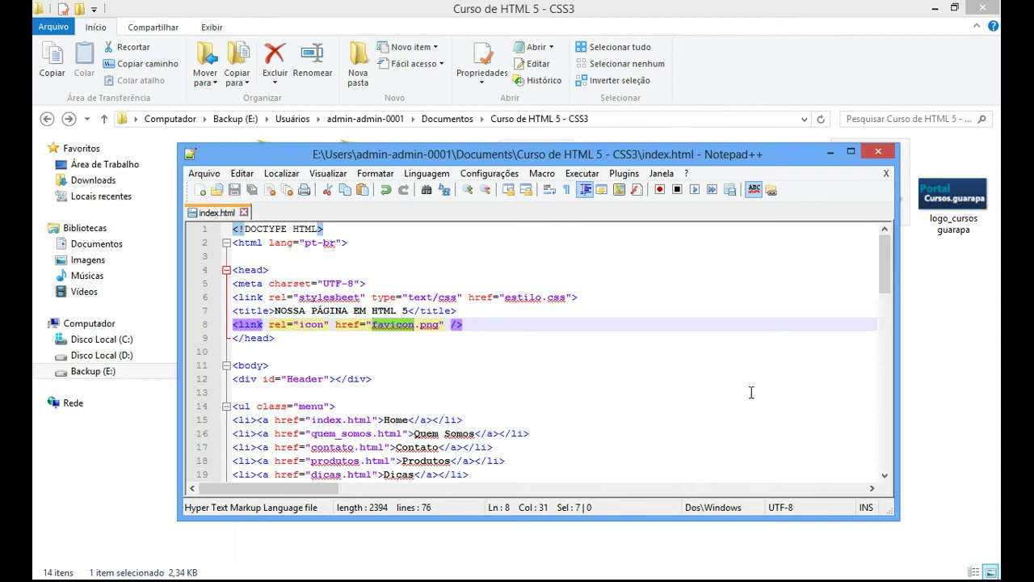
- Locate the favicon image in the course folder, then switch to Chrome and reload index.html to check its tab icon
click(921, 391)
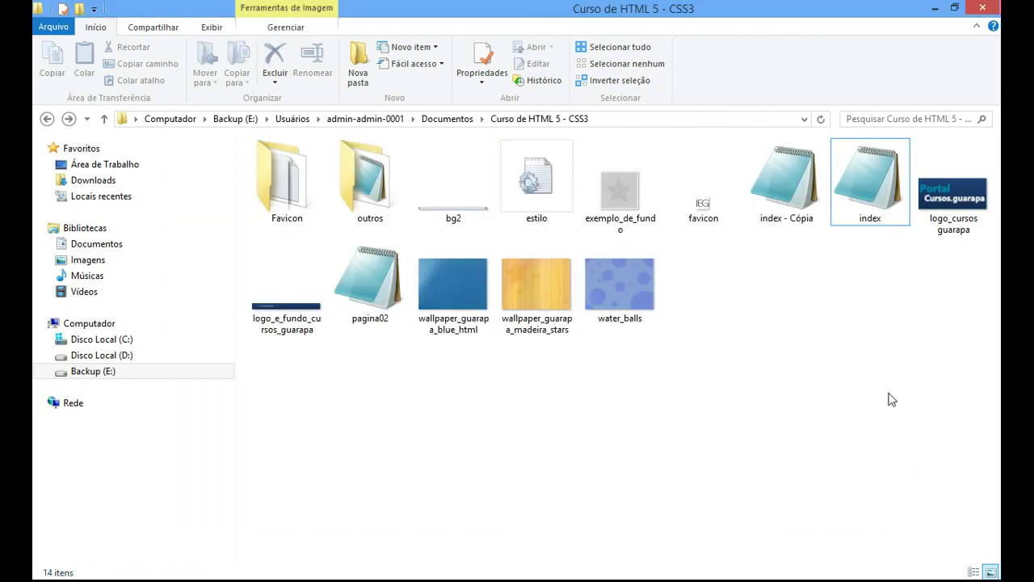
click(698, 213)
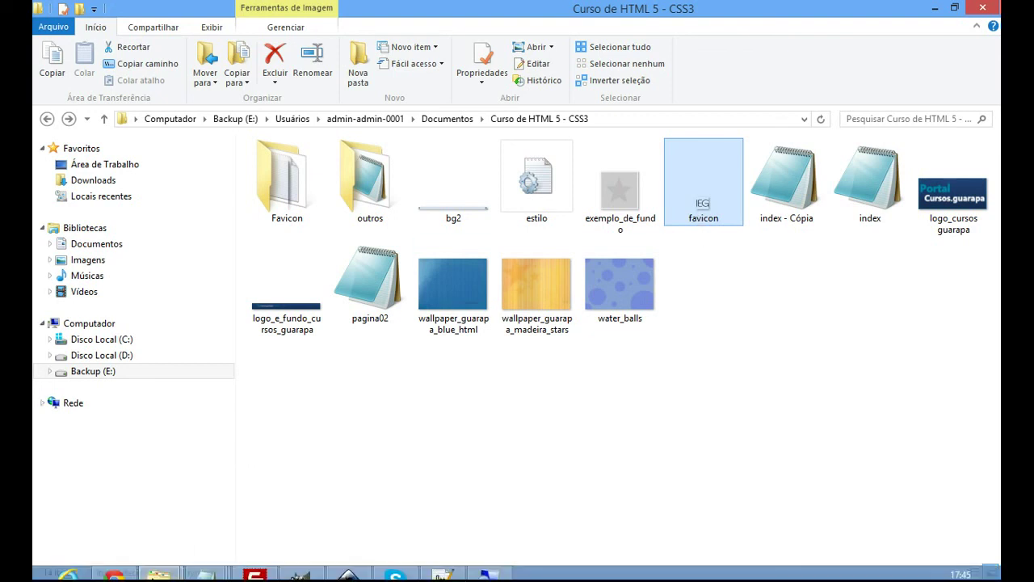
click(127, 572)
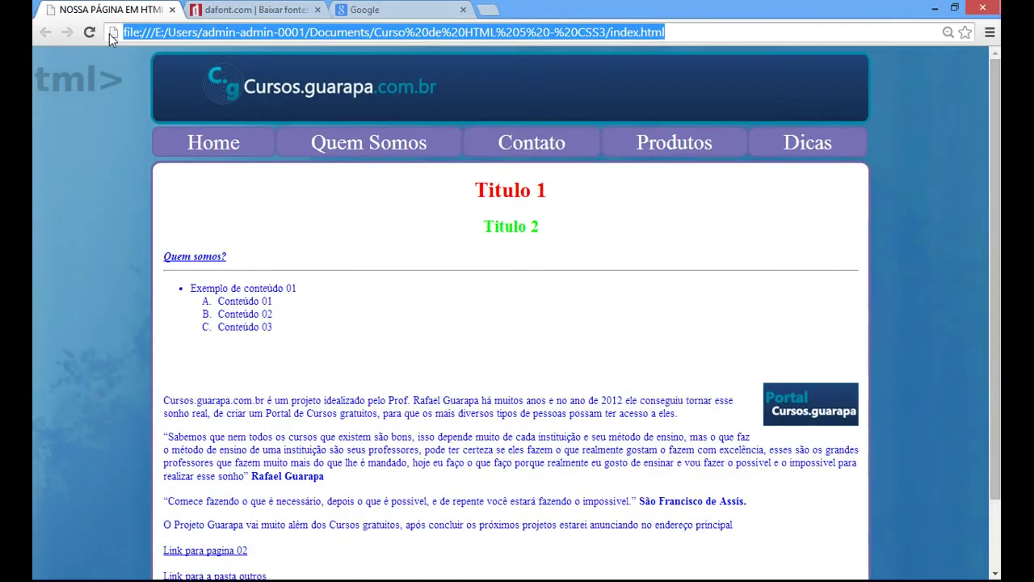
click(97, 34)
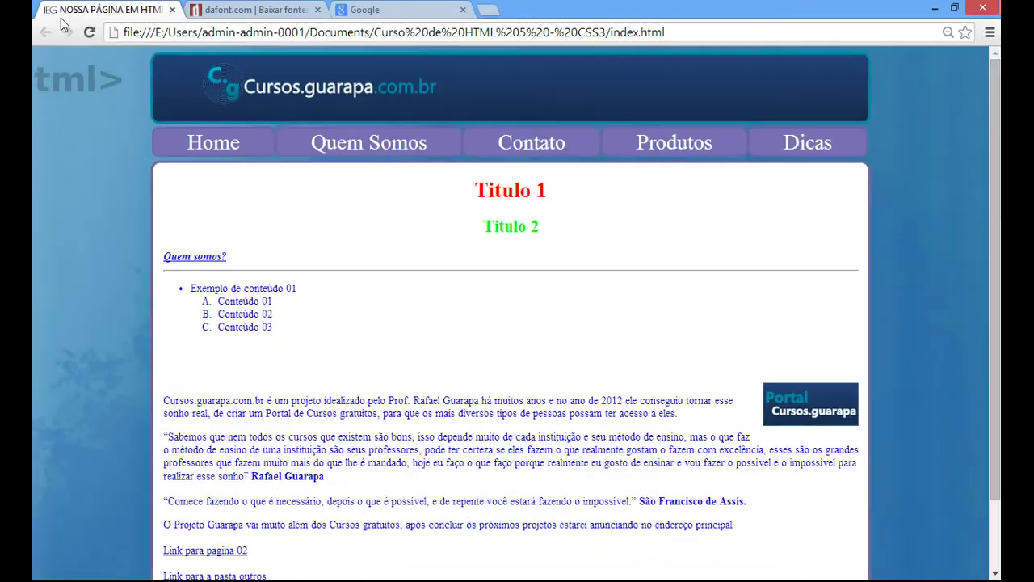
- Look over the dafont.com home page, including its font categories and recently added fonts
click(245, 11)
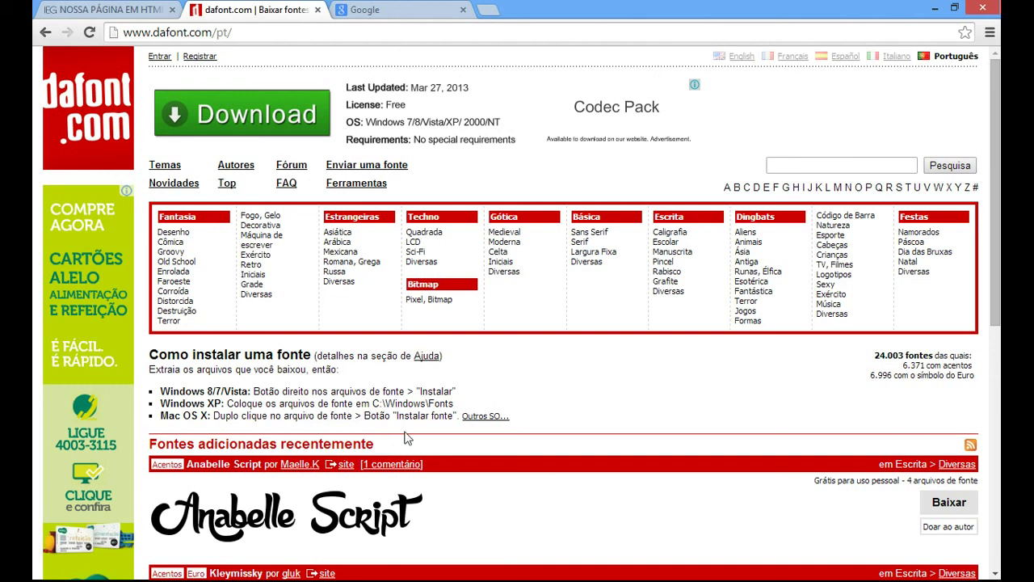
scroll(412, 433, down, 5)
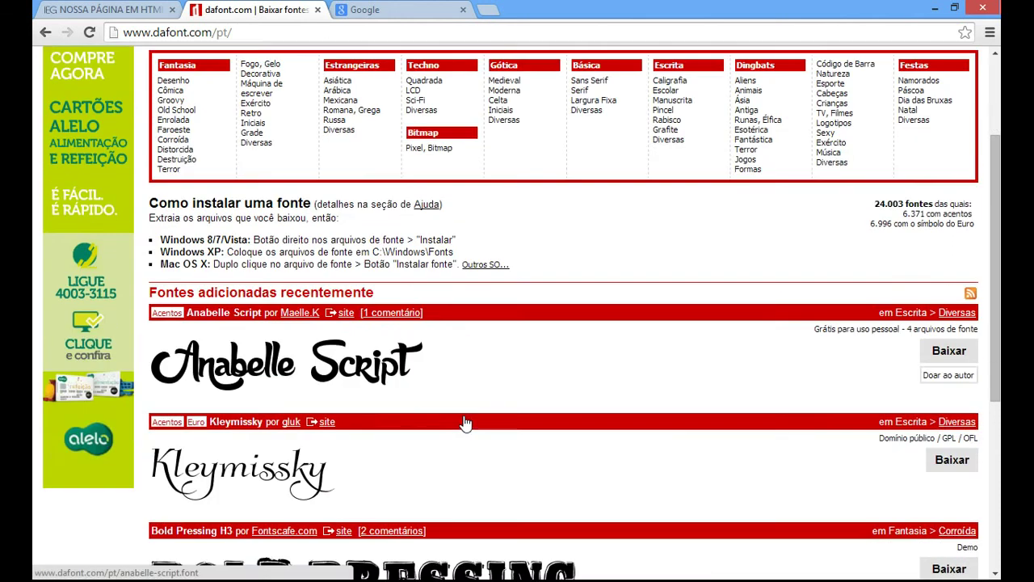
scroll(433, 409, down, 1)
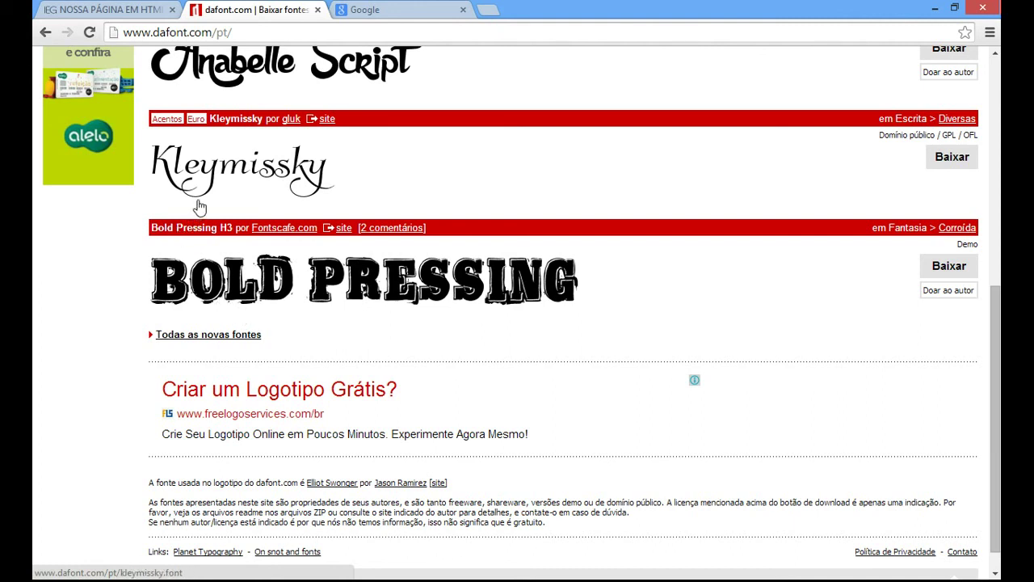
scroll(200, 208, down, 1)
scroll(315, 248, up, 5)
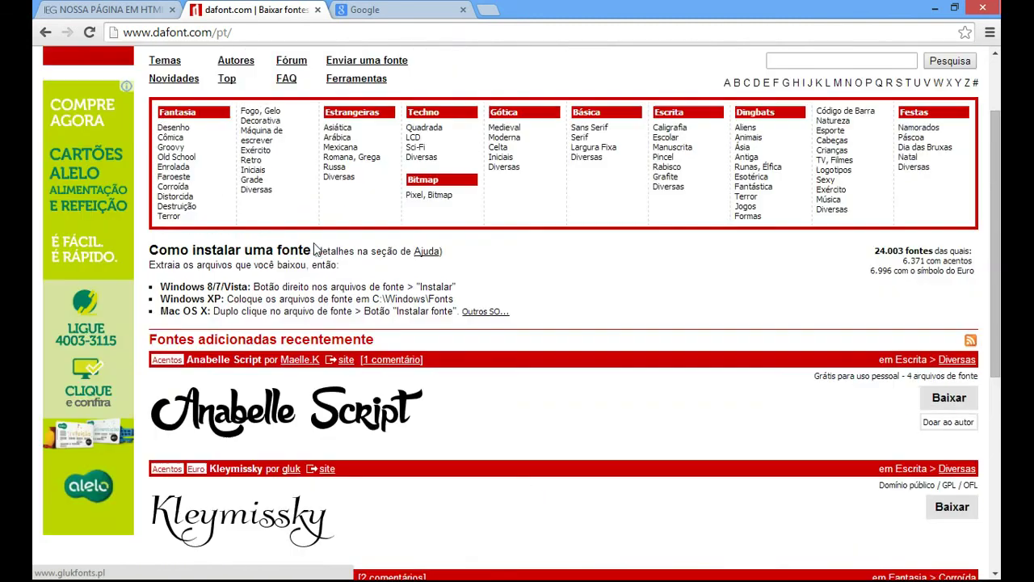
- Check the IEG logo file in Inkscape, then switch to File Explorer and select the compressed asenine file in the Fonte da logo Joomla folder
scroll(315, 247, down, 1)
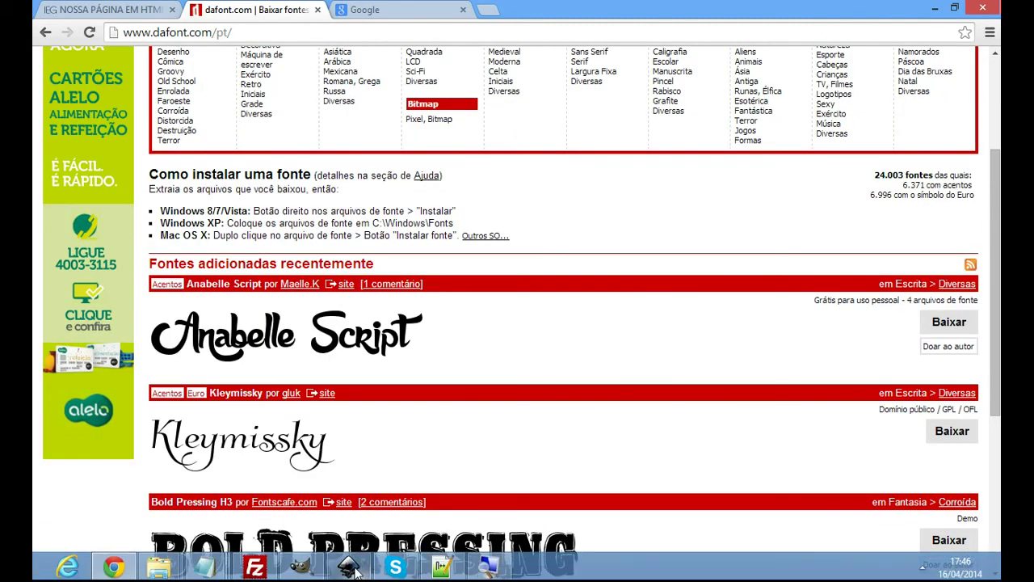
click(350, 568)
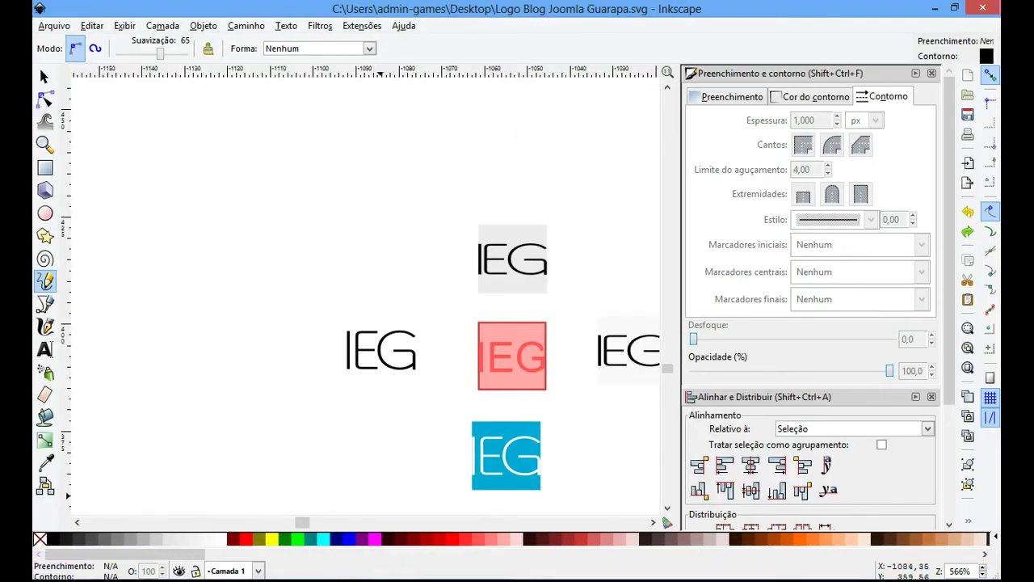
mouse_move(159, 567)
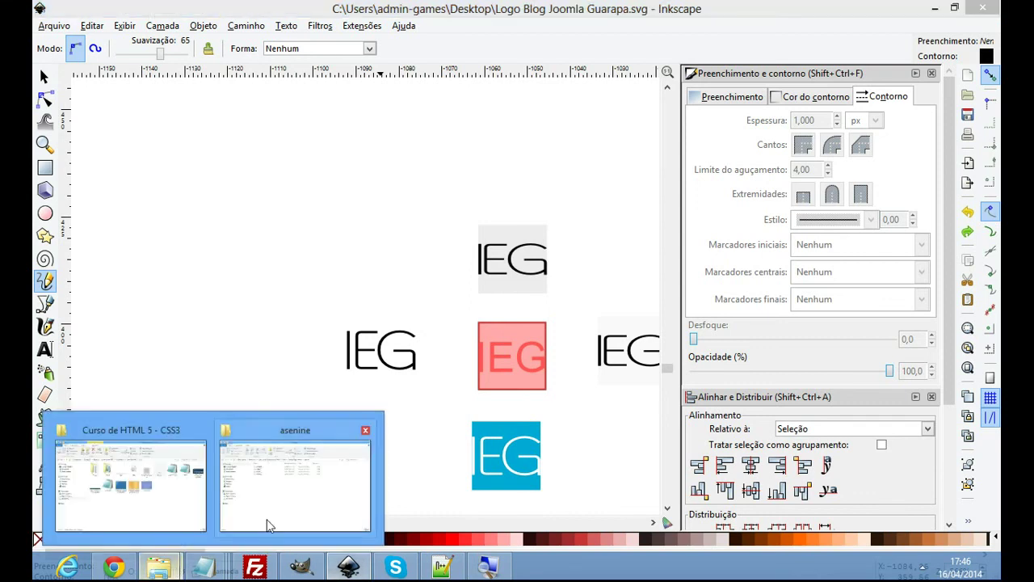
click(267, 519)
key(BackSpace)
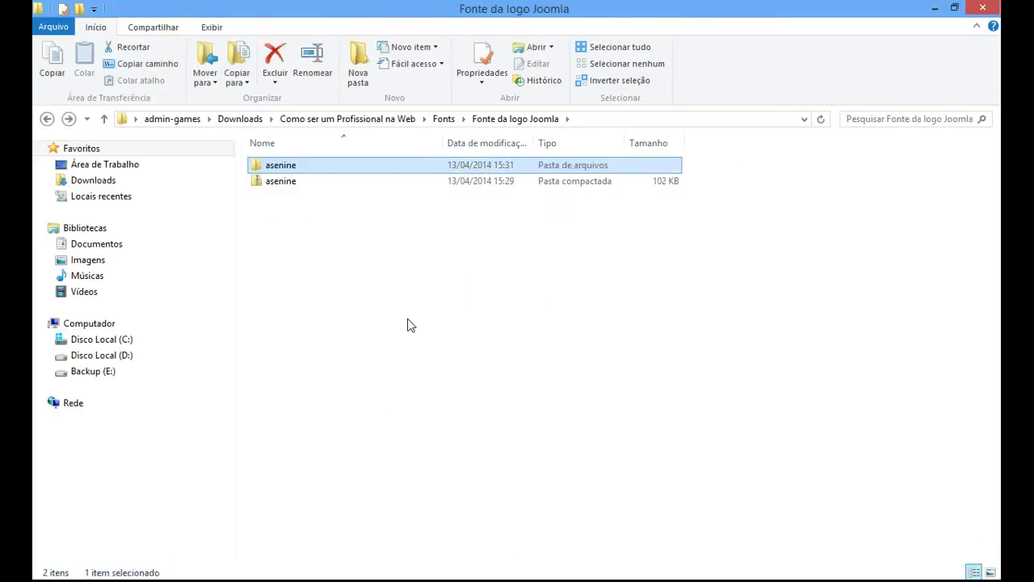
key(Down)
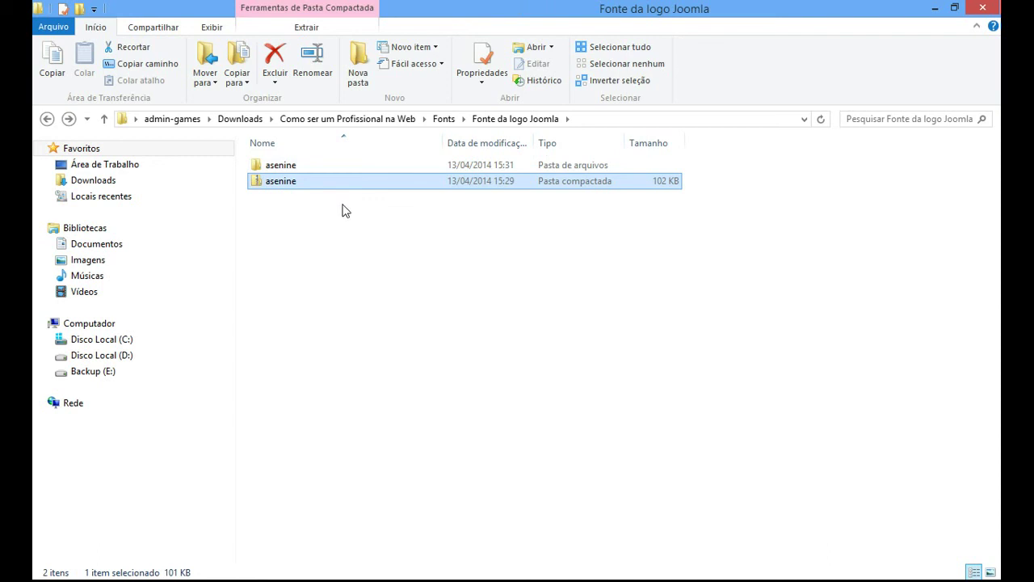
- Return to Chrome and search dafont.com for the font name "asseni"
click(116, 574)
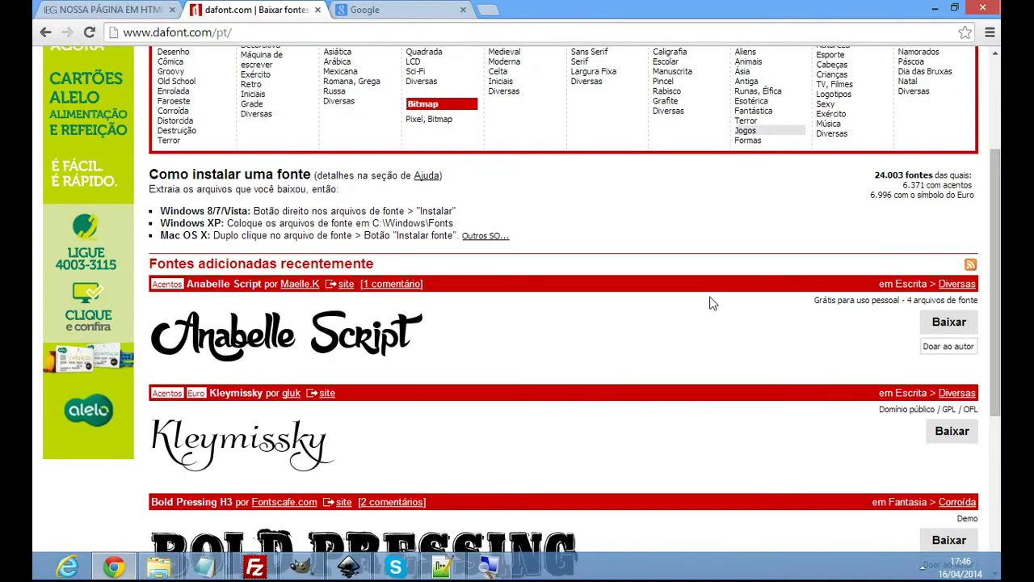
click(793, 168)
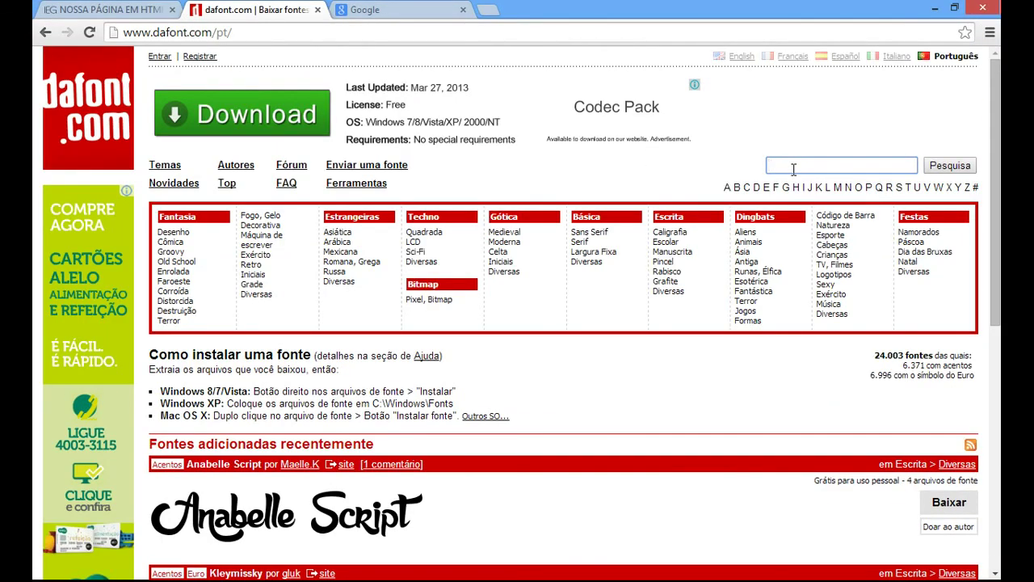
text(ass)
key(Down)
key(Return)
click(936, 165)
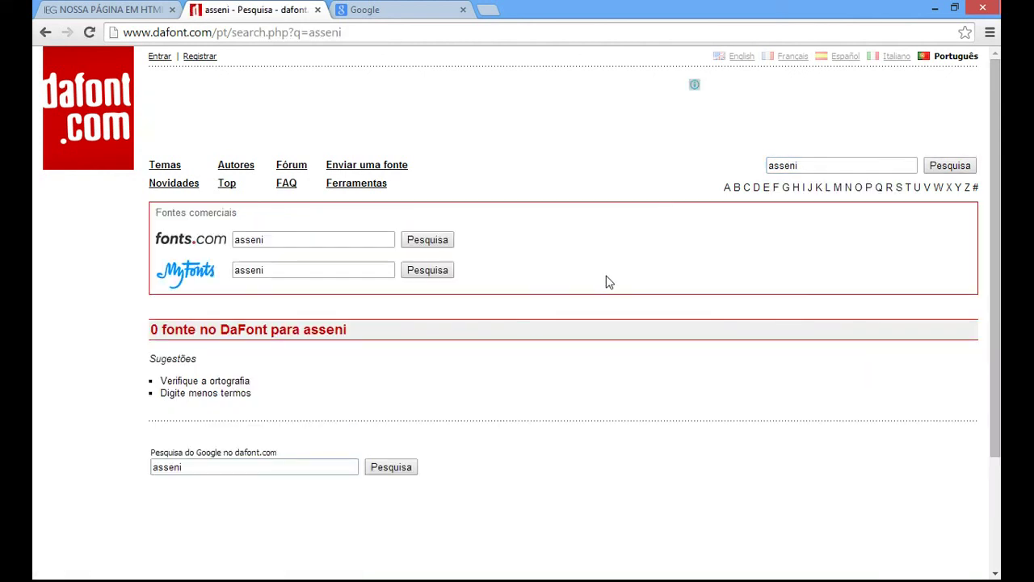
- Correct the search term to "aseni", search dafont.com again and examine the listed font
click(782, 165)
key(BackSpace)
click(949, 166)
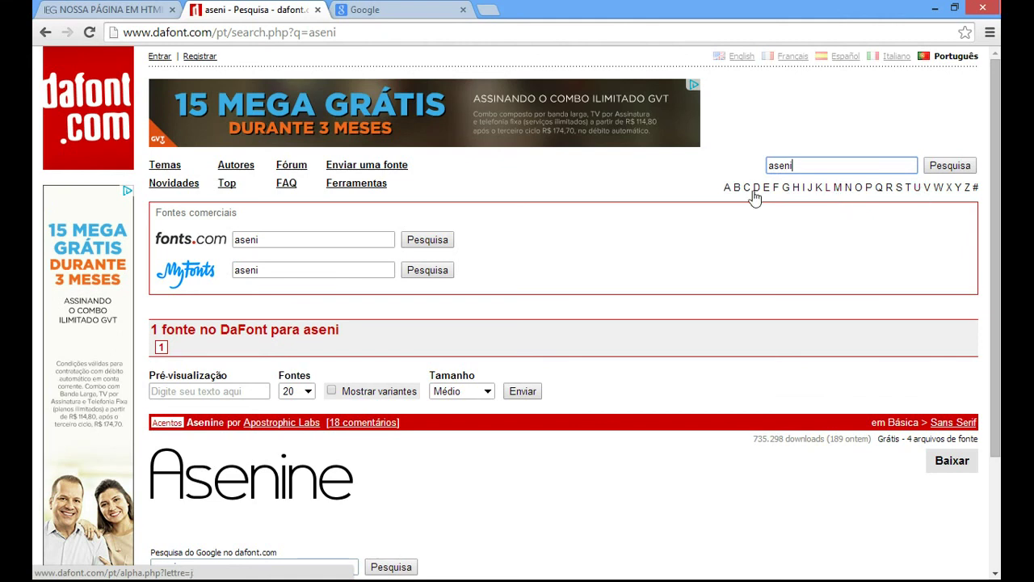
scroll(264, 270, down, 3)
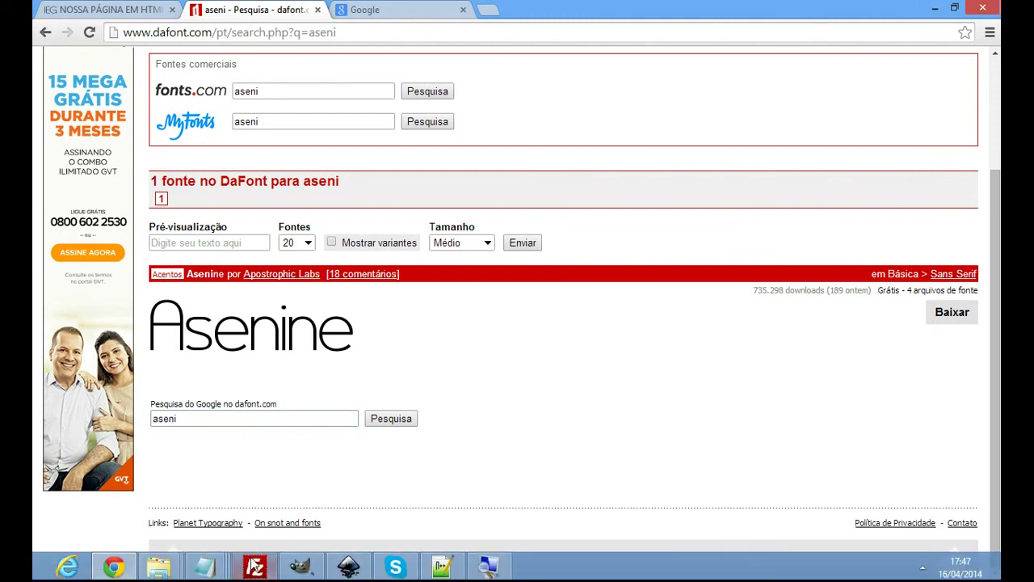
- Switch back to the Fonte da logo Joomla folder, view the extraction dialog for the compressed asenine file and close it without extracting
mouse_move(159, 566)
click(253, 514)
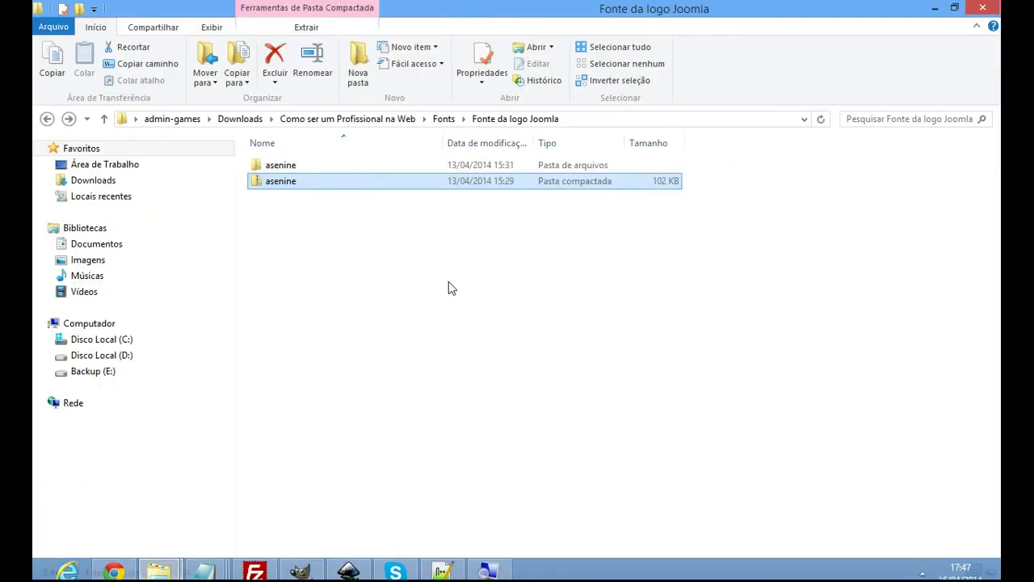
click(309, 185)
right_click(312, 189)
click(301, 182)
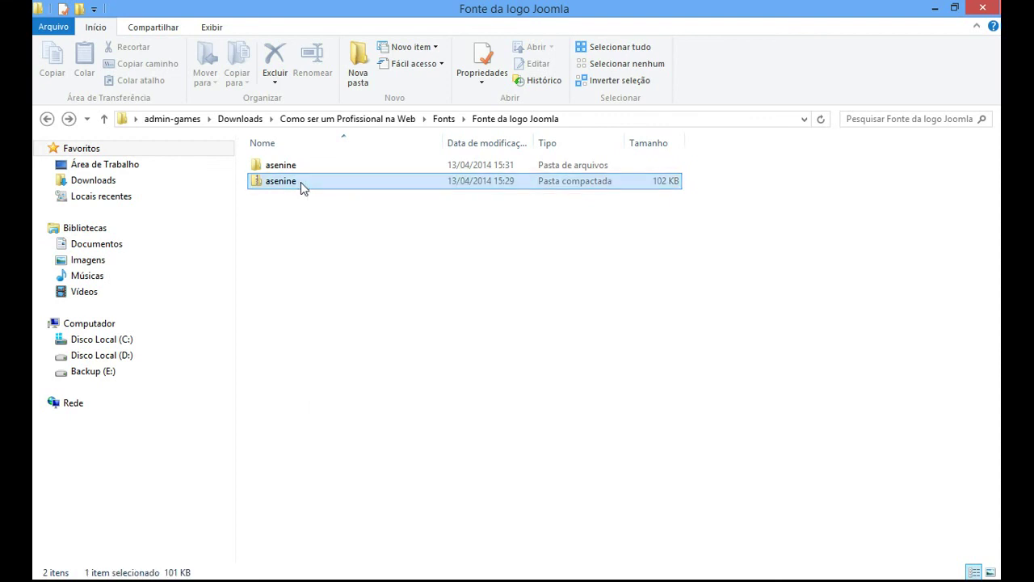
right_click(298, 181)
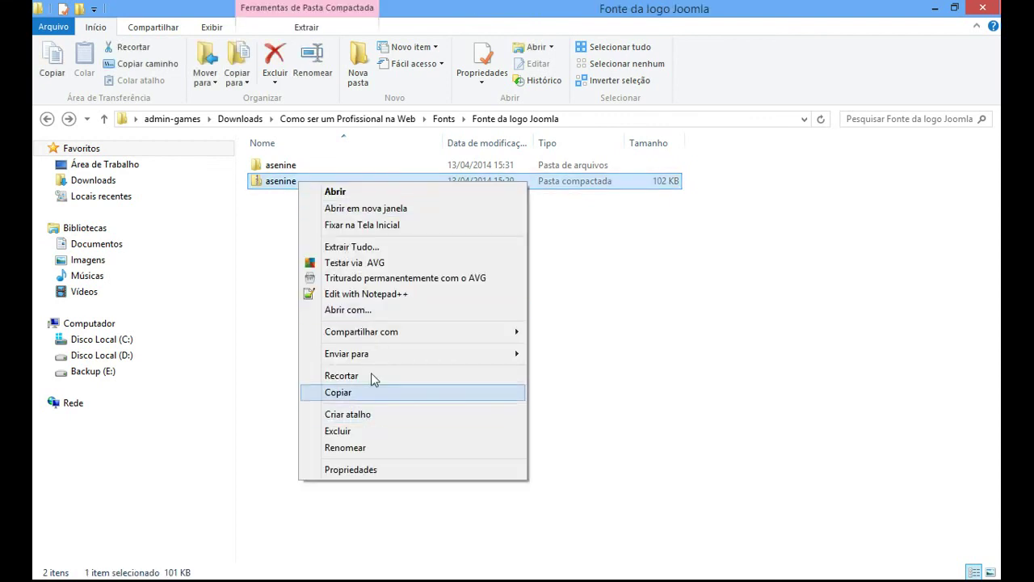
click(806, 386)
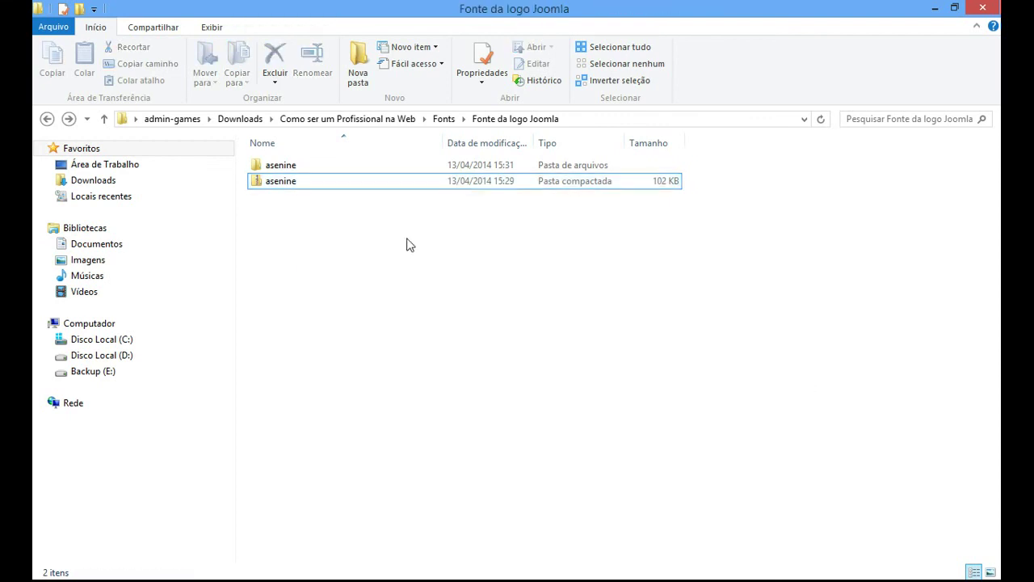
click(301, 161)
click(304, 181)
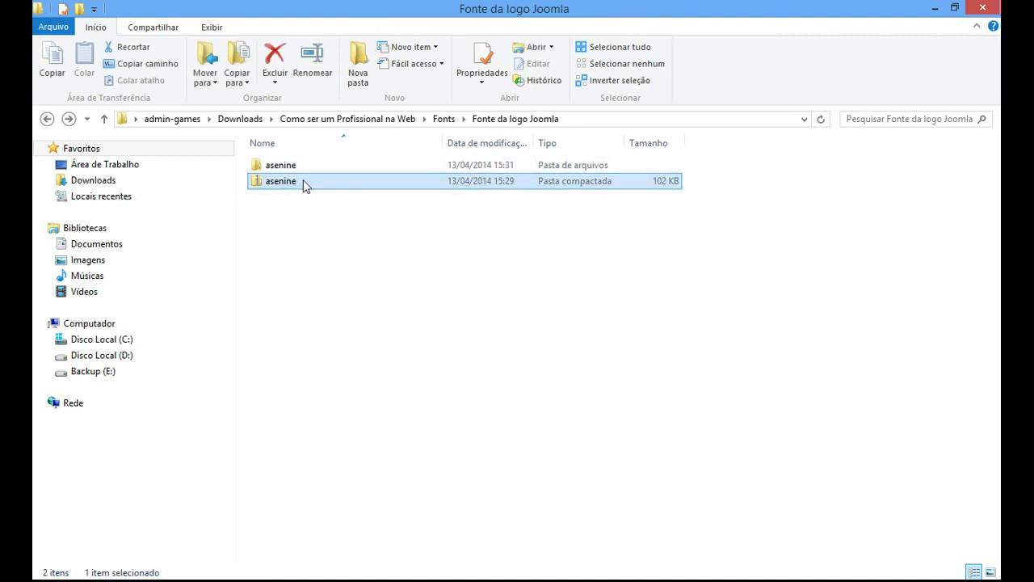
right_click(305, 181)
click(358, 246)
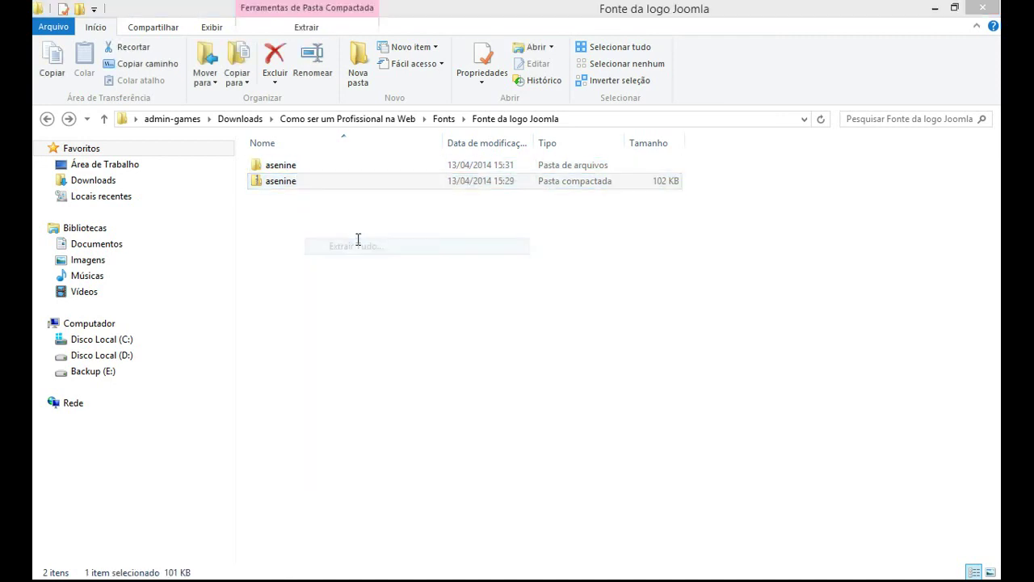
click(661, 454)
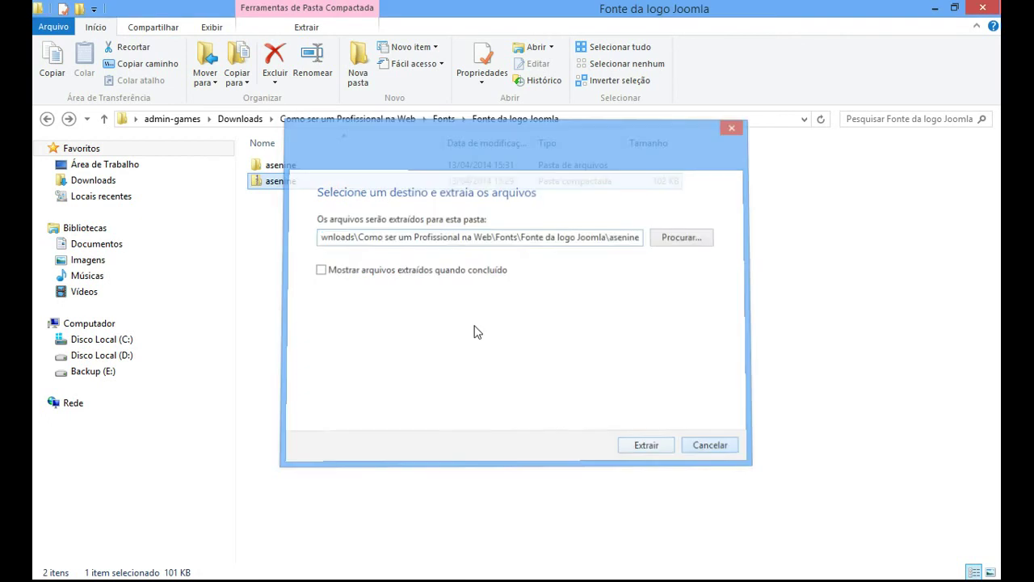
- Open the extracted asenine folder and look over all of its font files
click(304, 171)
double_click(305, 176)
click(303, 176)
drag(339, 291, 300, 206)
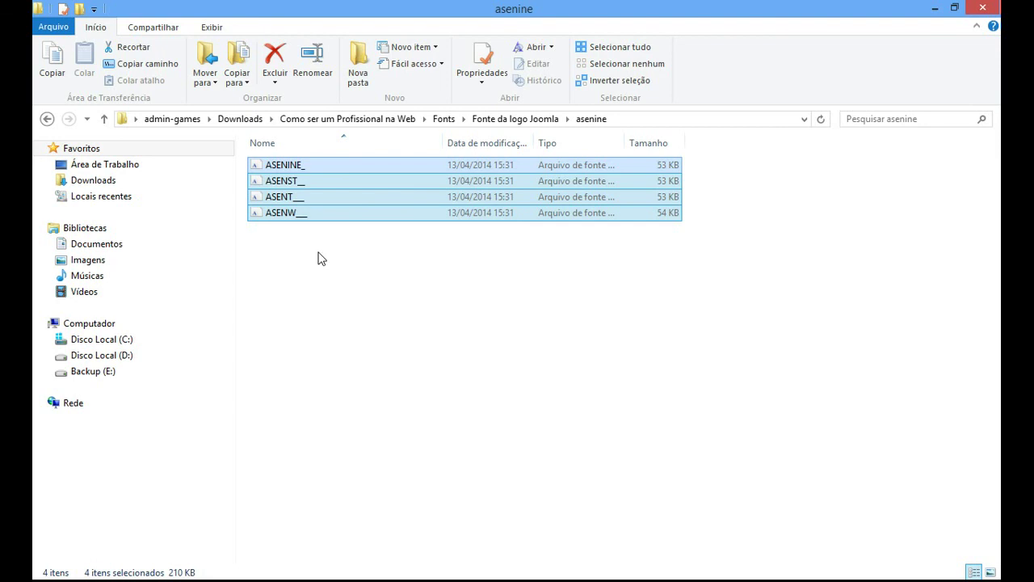
click(317, 259)
- Try to install the Asenine font from the ASENINE_ file, decline replacing the installed copy and close the font preview
double_click(300, 166)
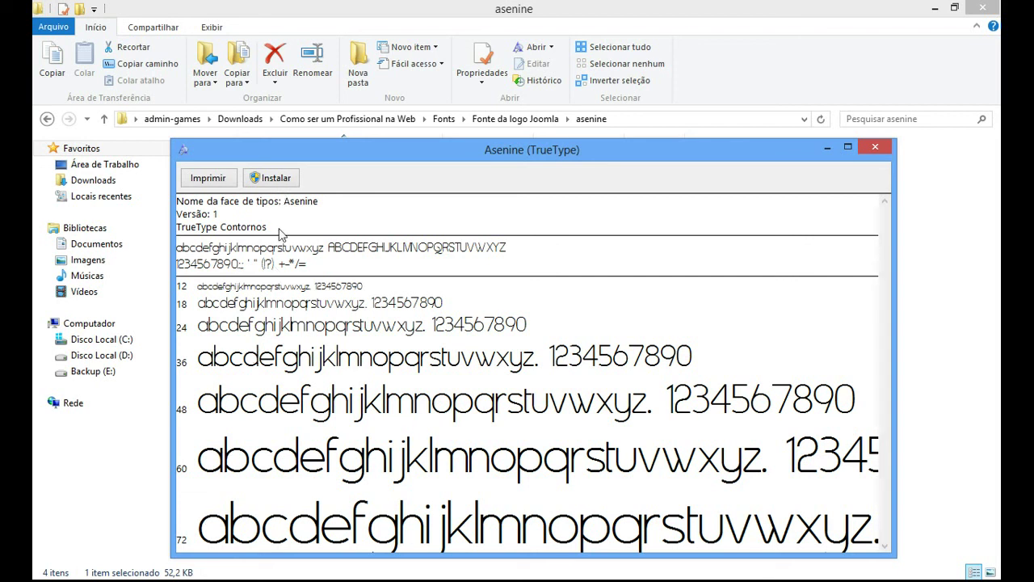
click(272, 179)
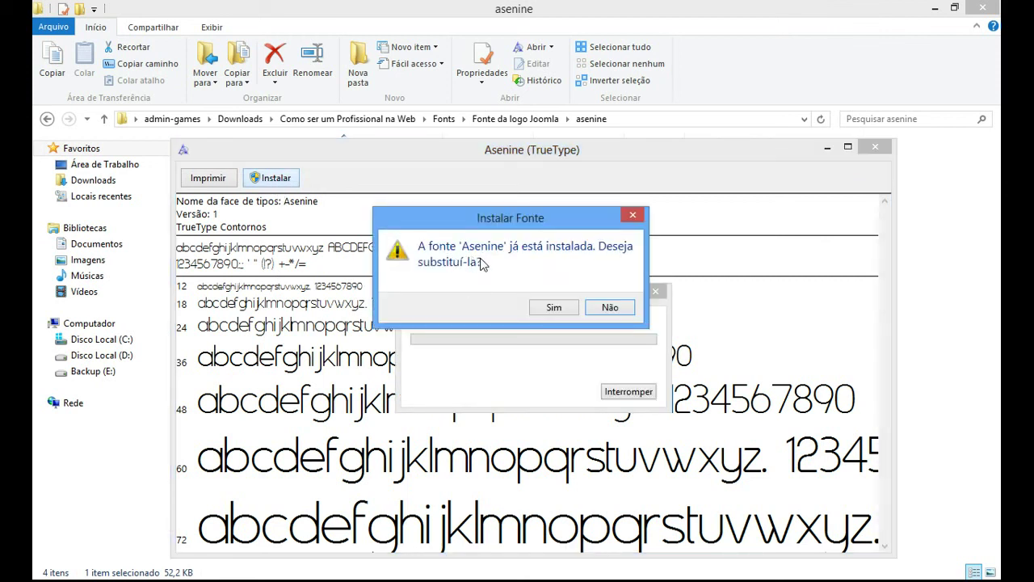
click(607, 306)
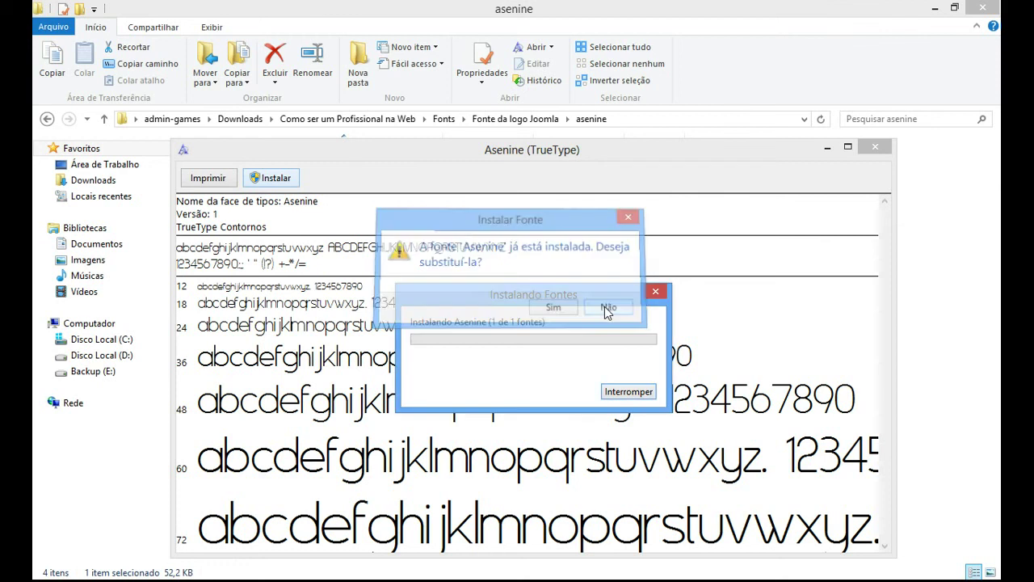
click(629, 392)
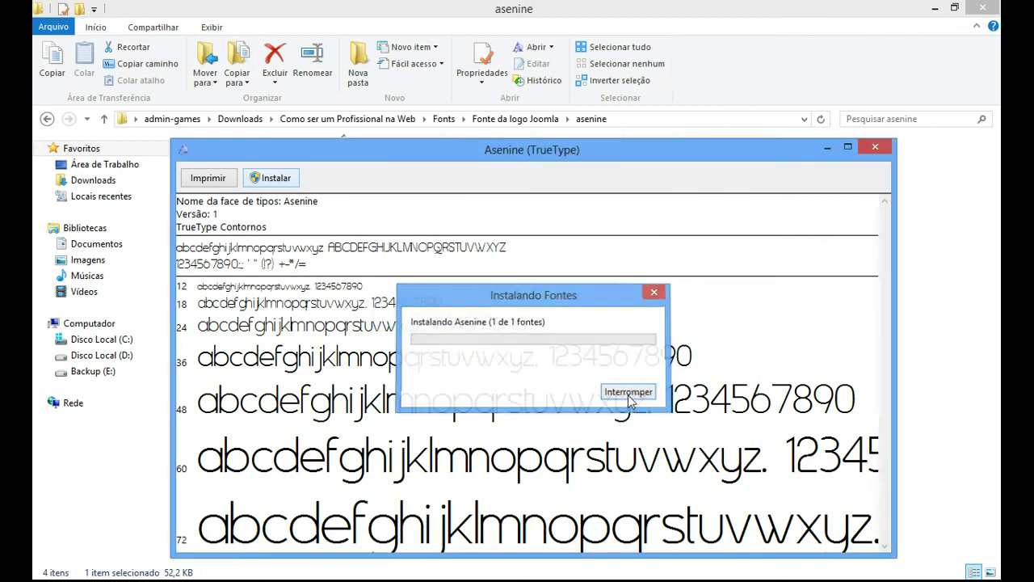
click(875, 148)
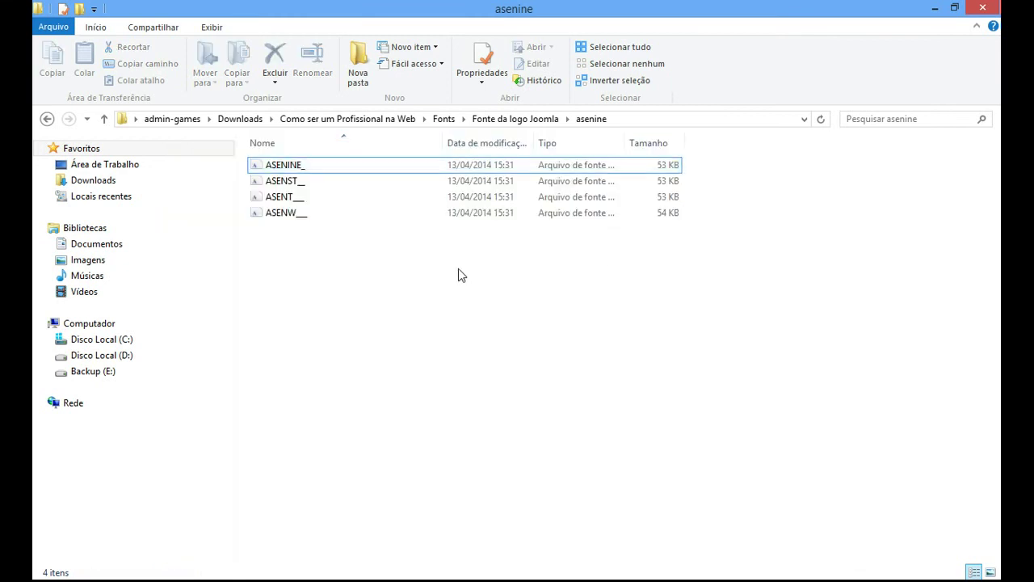
- Select all font files in the asenine folder, then switch to Inkscape and look through the Text tool's font list
drag(395, 289, 271, 165)
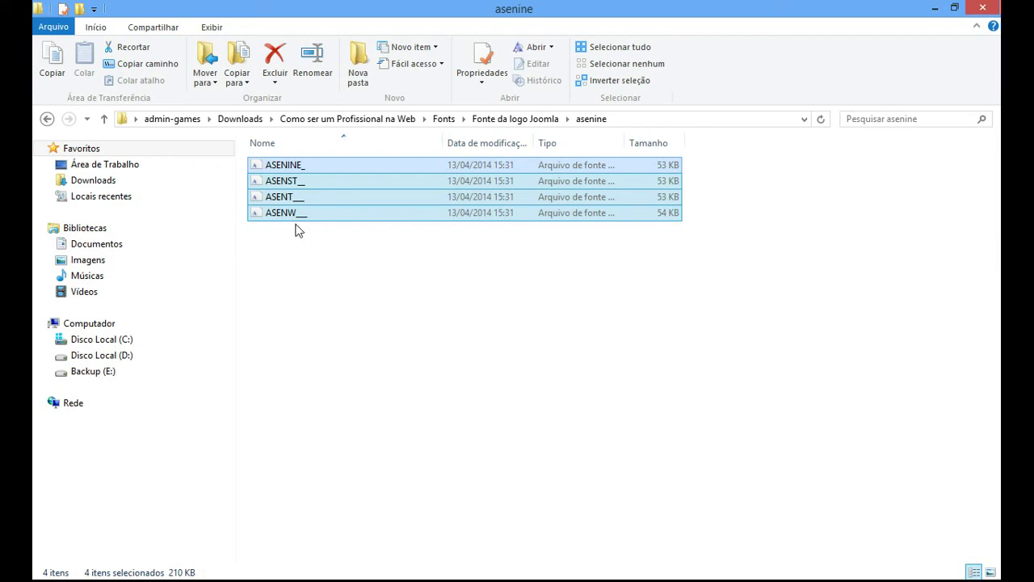
click(360, 570)
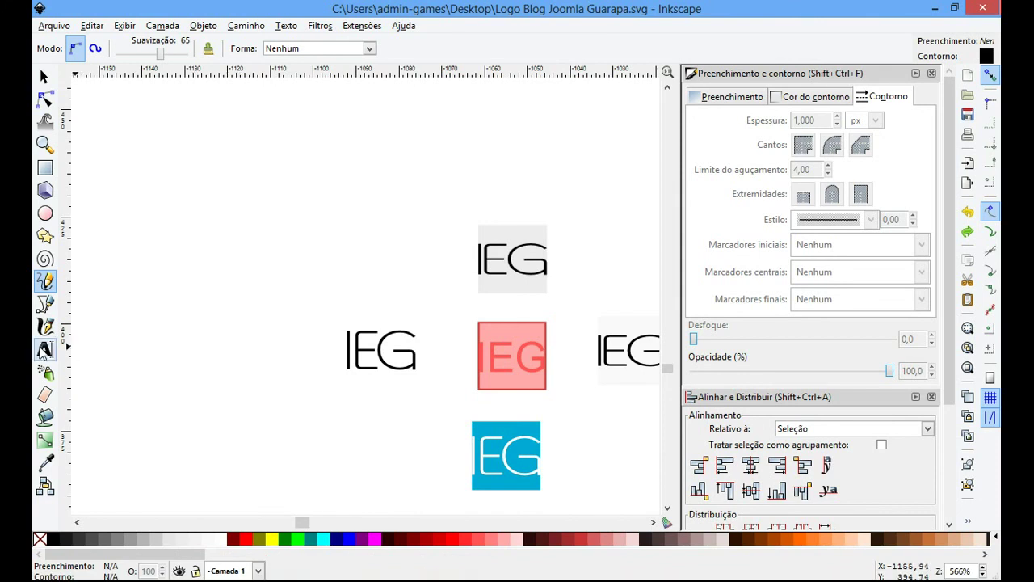
click(44, 349)
click(178, 347)
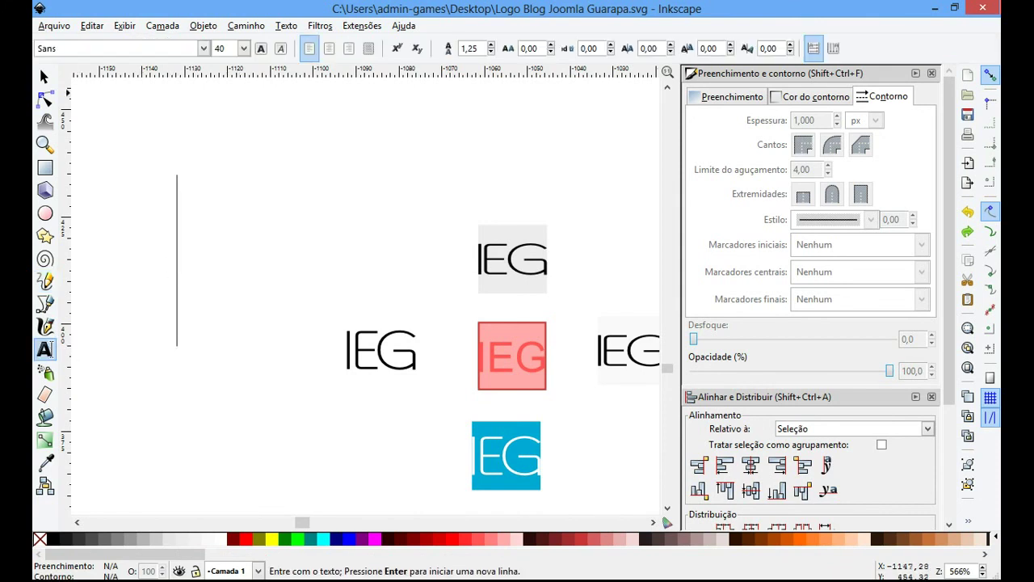
click(204, 48)
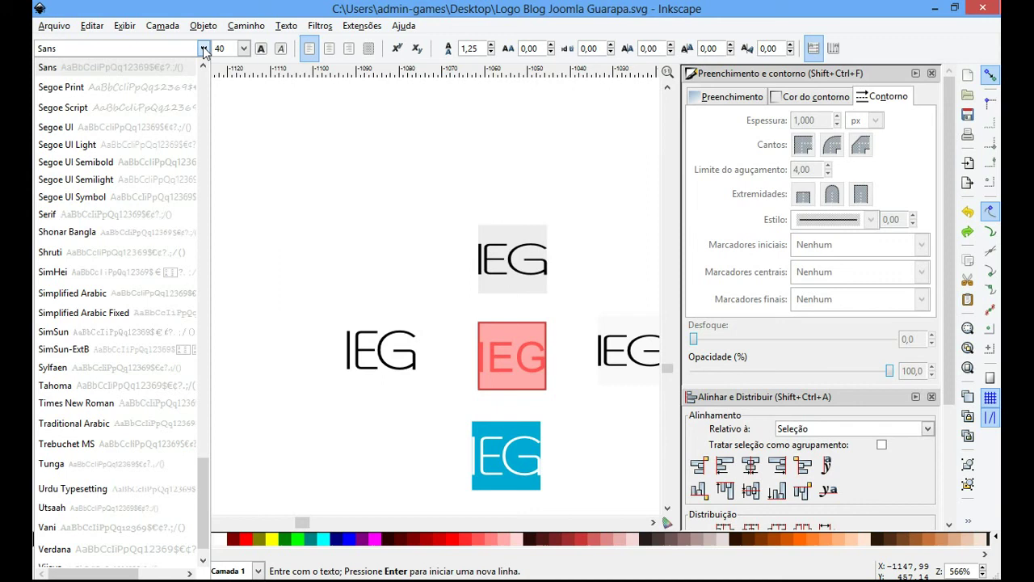
click(204, 48)
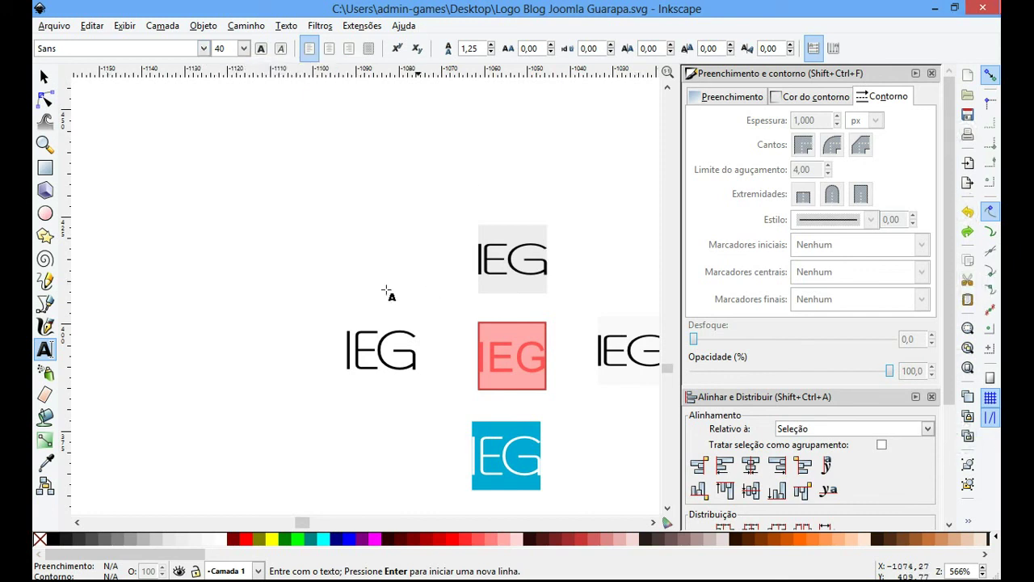
- Switch to Chrome and compare the tab icons of the course page, dafont.com and Google
click(121, 569)
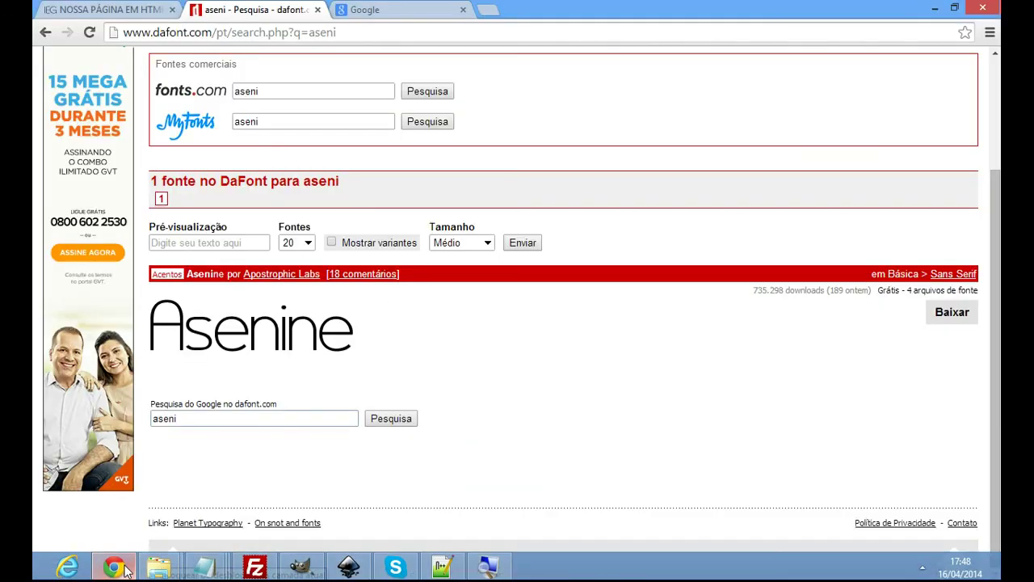
click(86, 7)
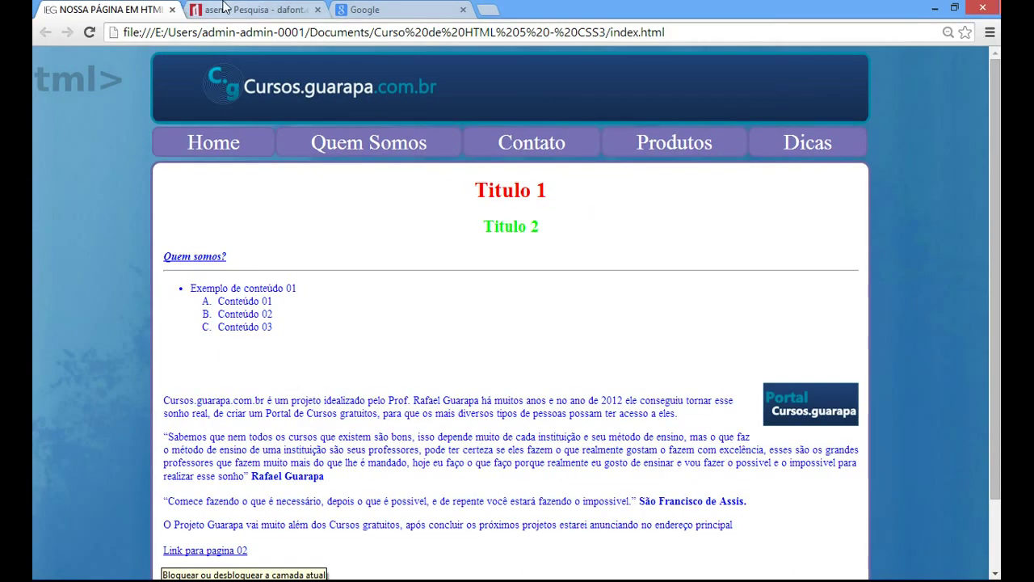
click(225, 8)
click(352, 8)
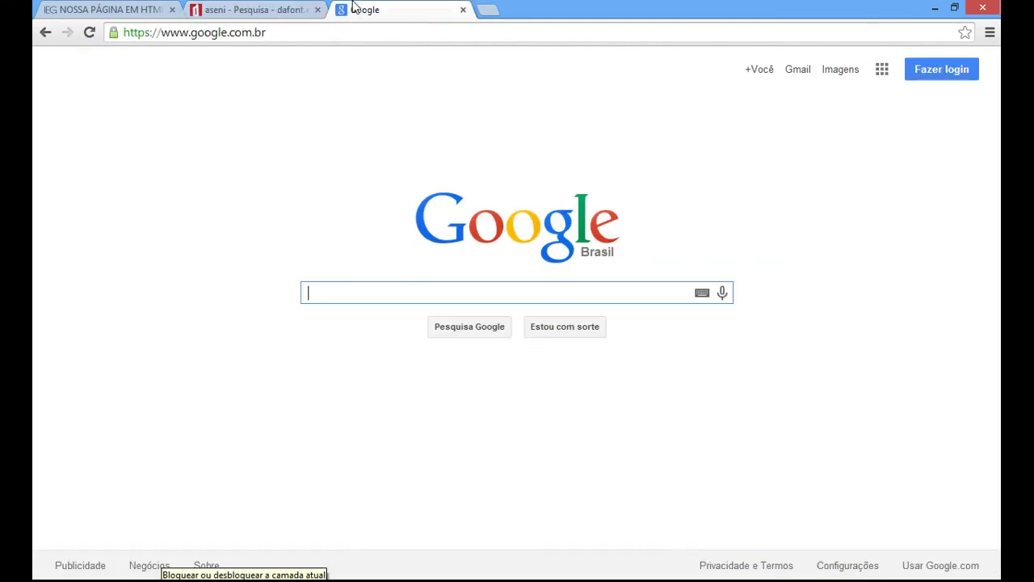
click(271, 8)
click(117, 9)
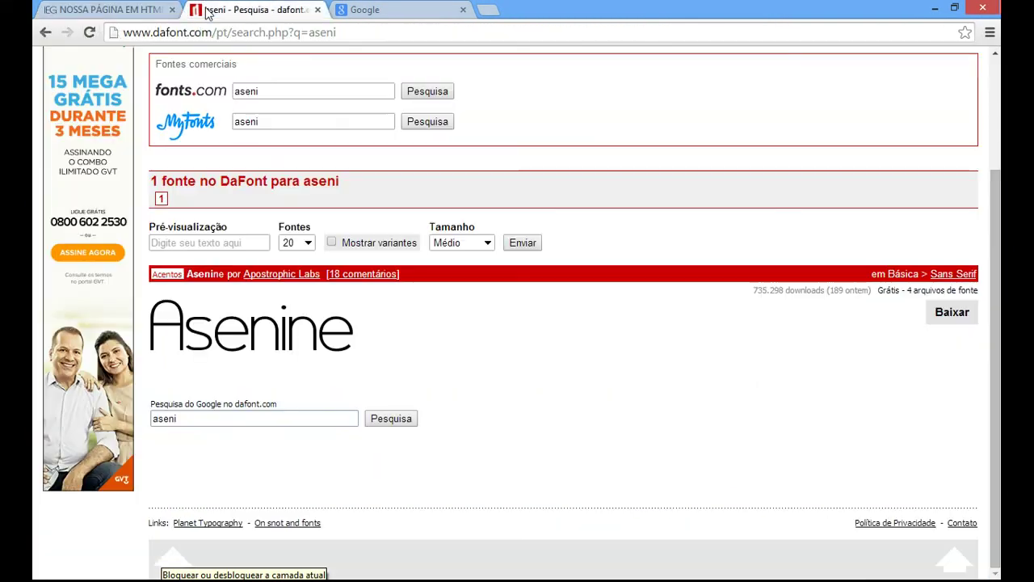
click(204, 11)
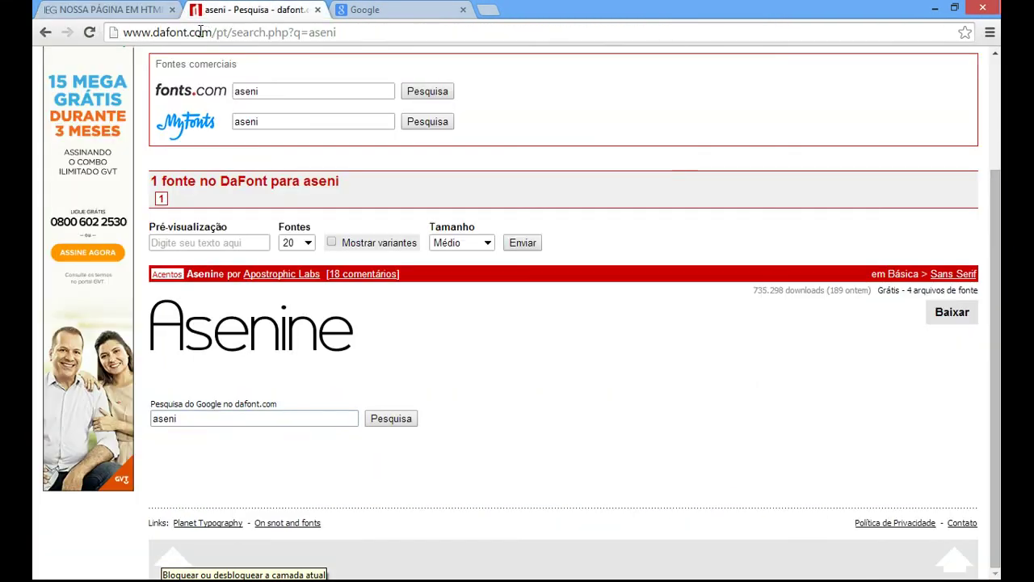
click(358, 11)
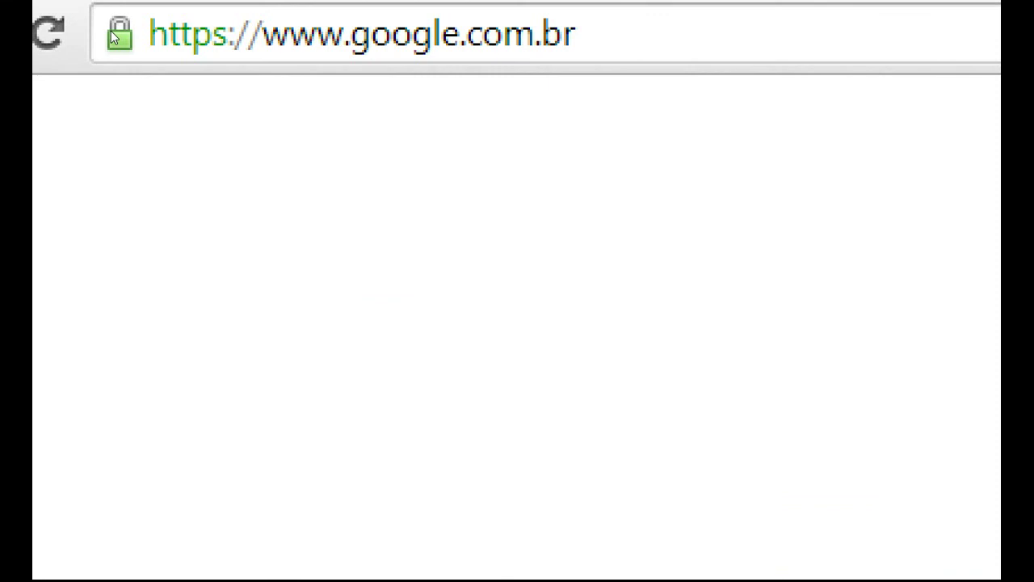
double_click(134, 97)
click(118, 97)
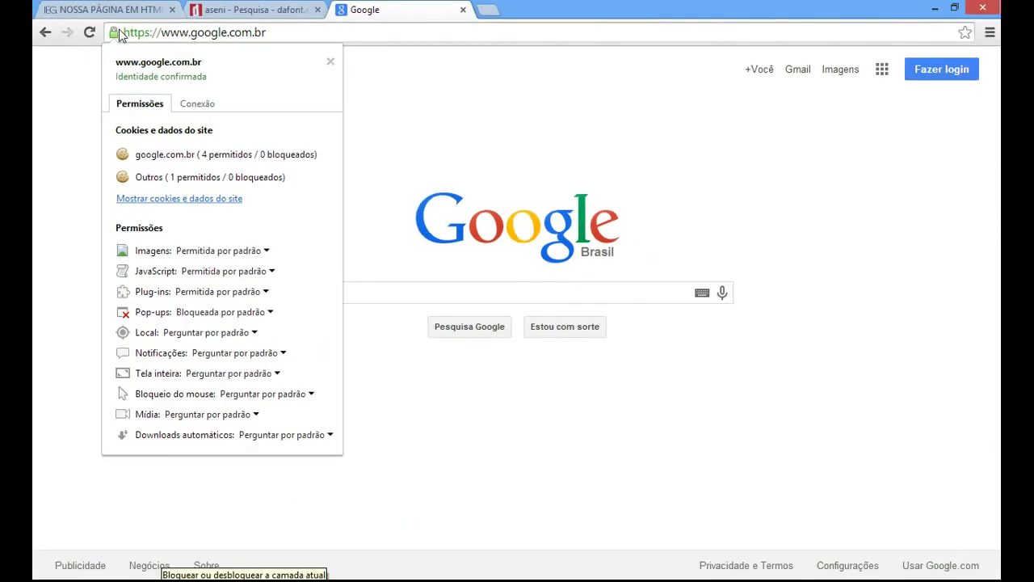
click(68, 142)
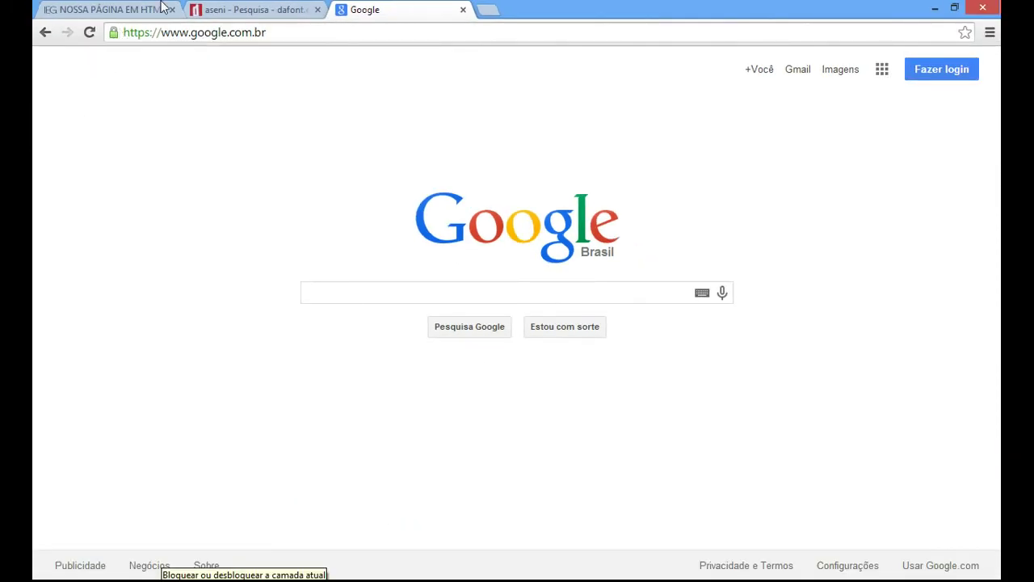
click(69, 8)
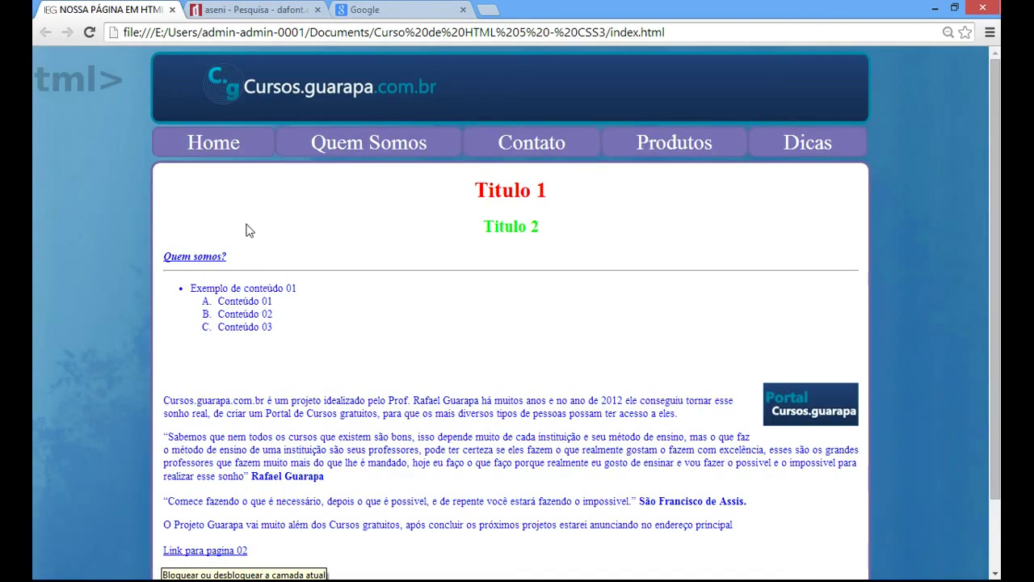